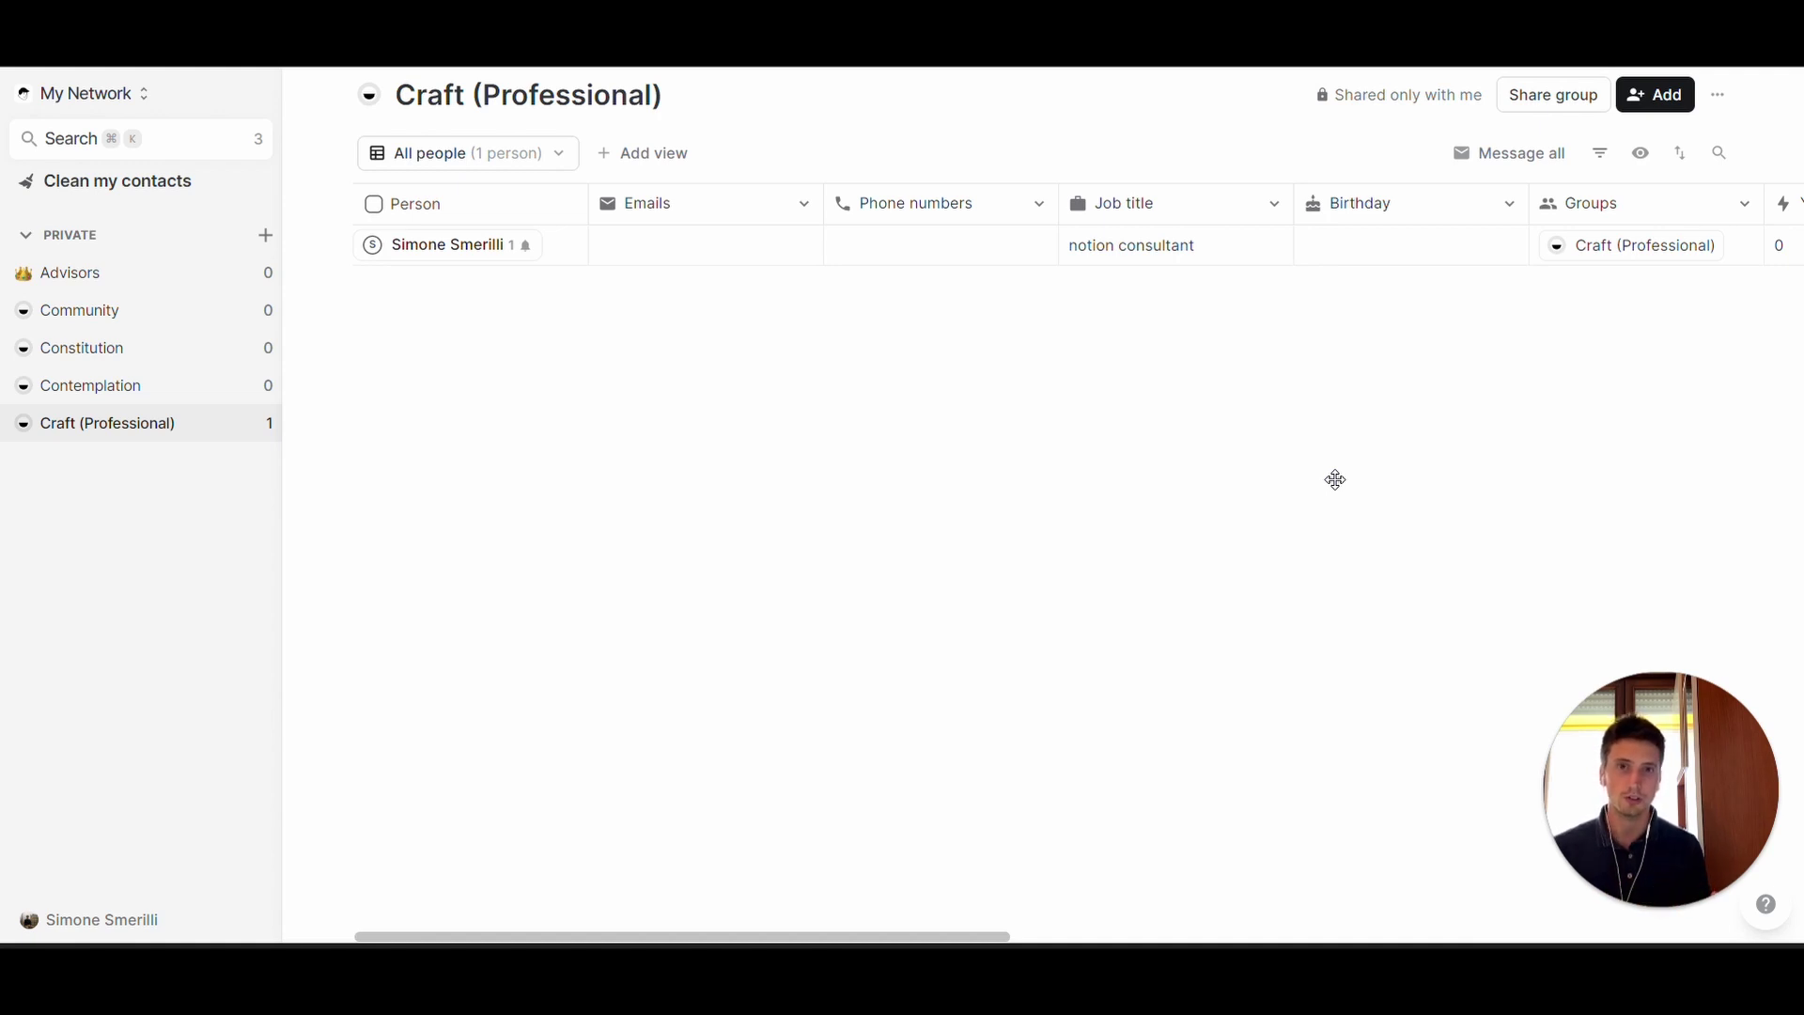
- Create a new private group in folk named 'investors'
left_click(1115, 451)
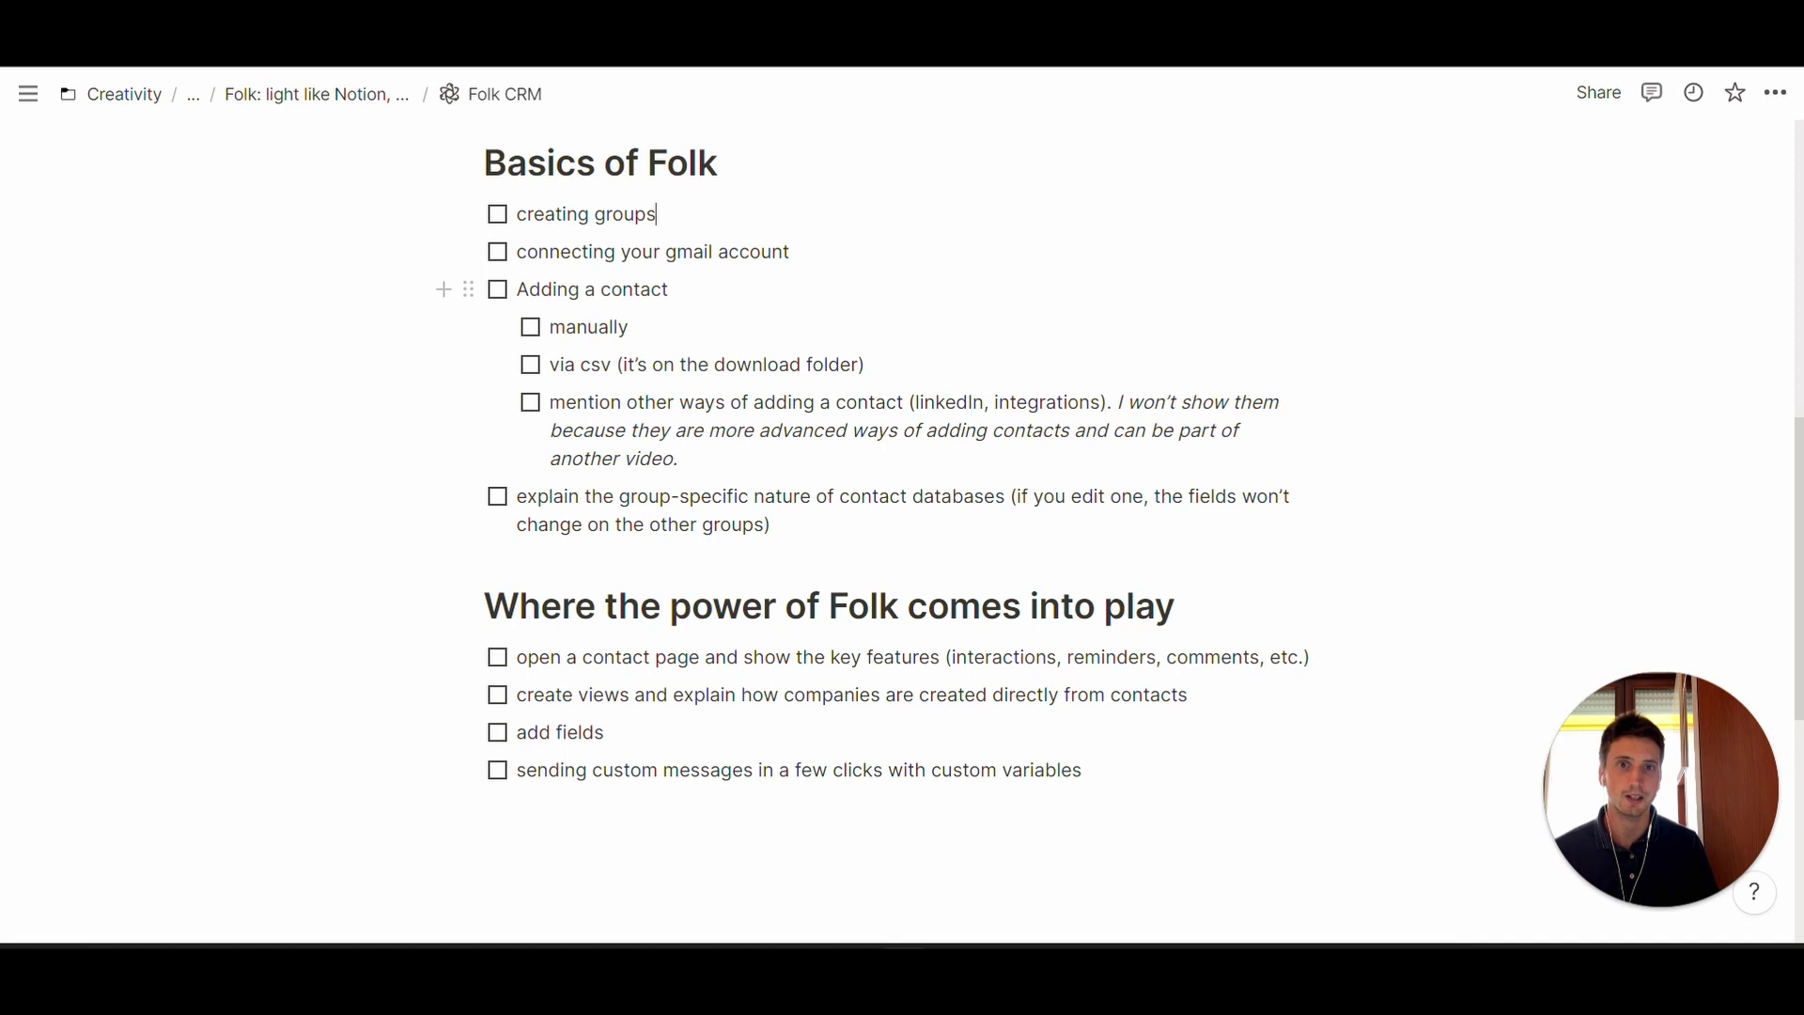
key("super+Tab")
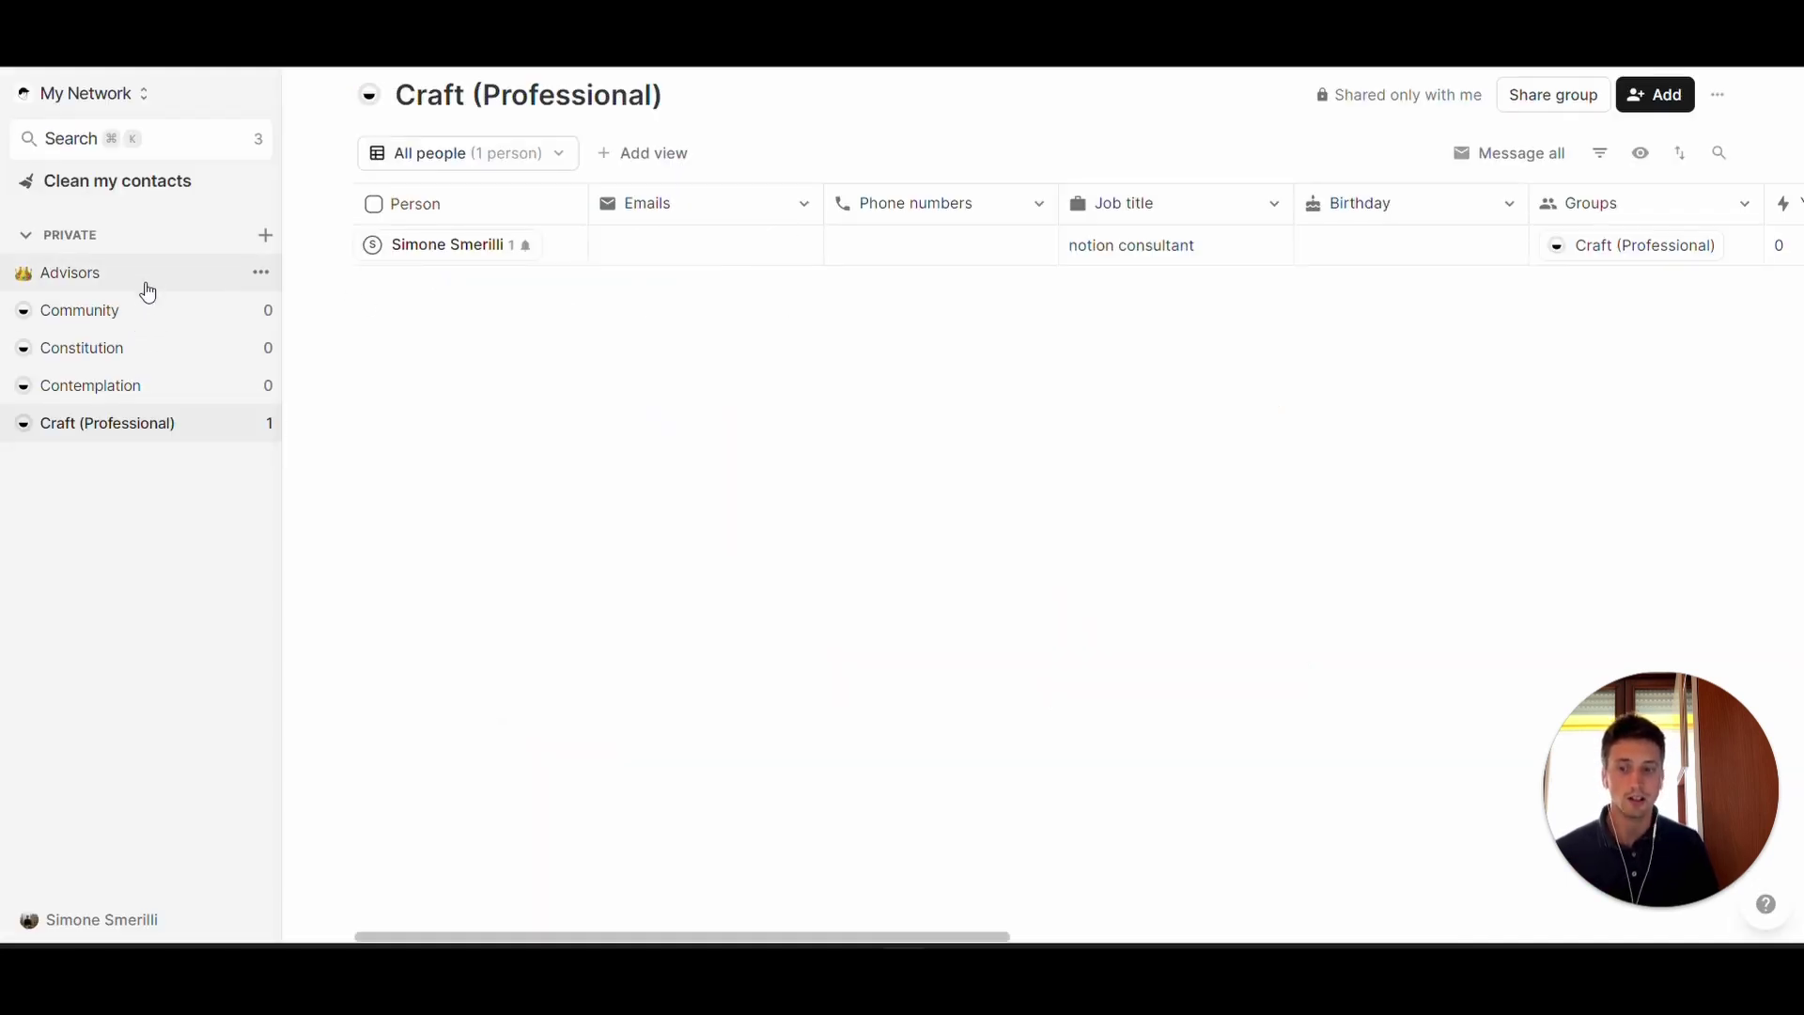
left_click(268, 236)
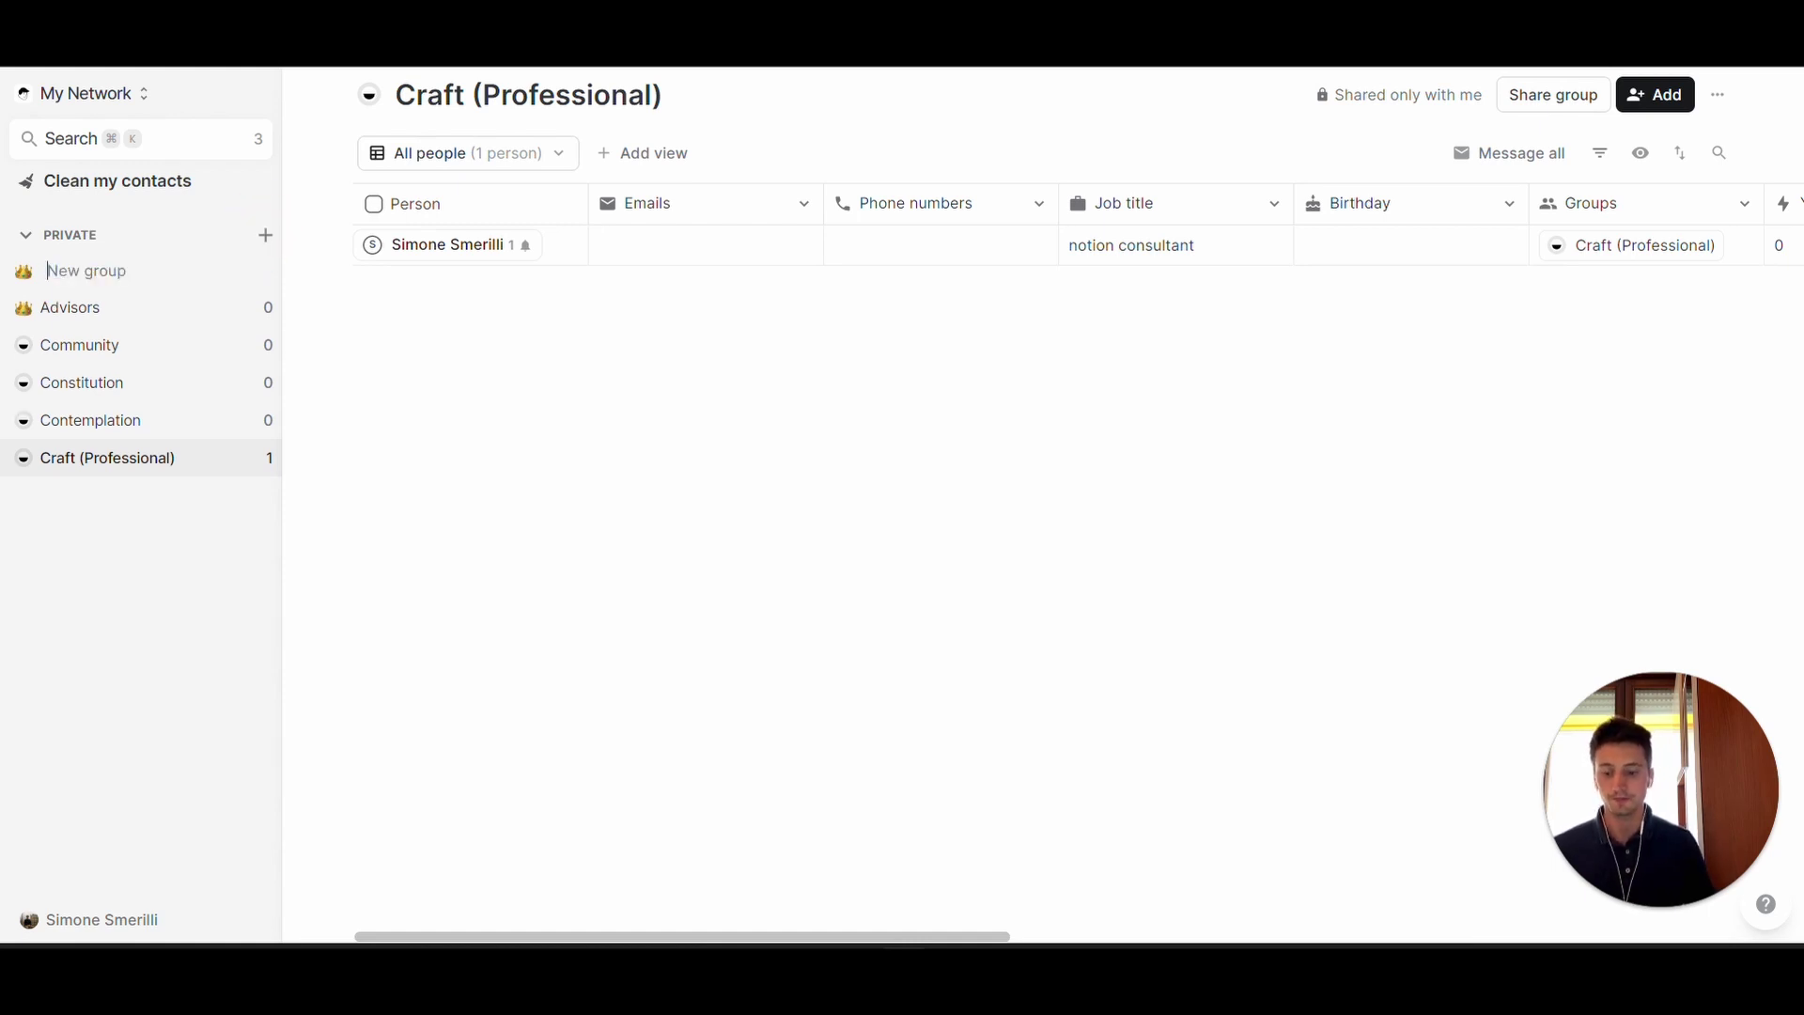
type("investors")
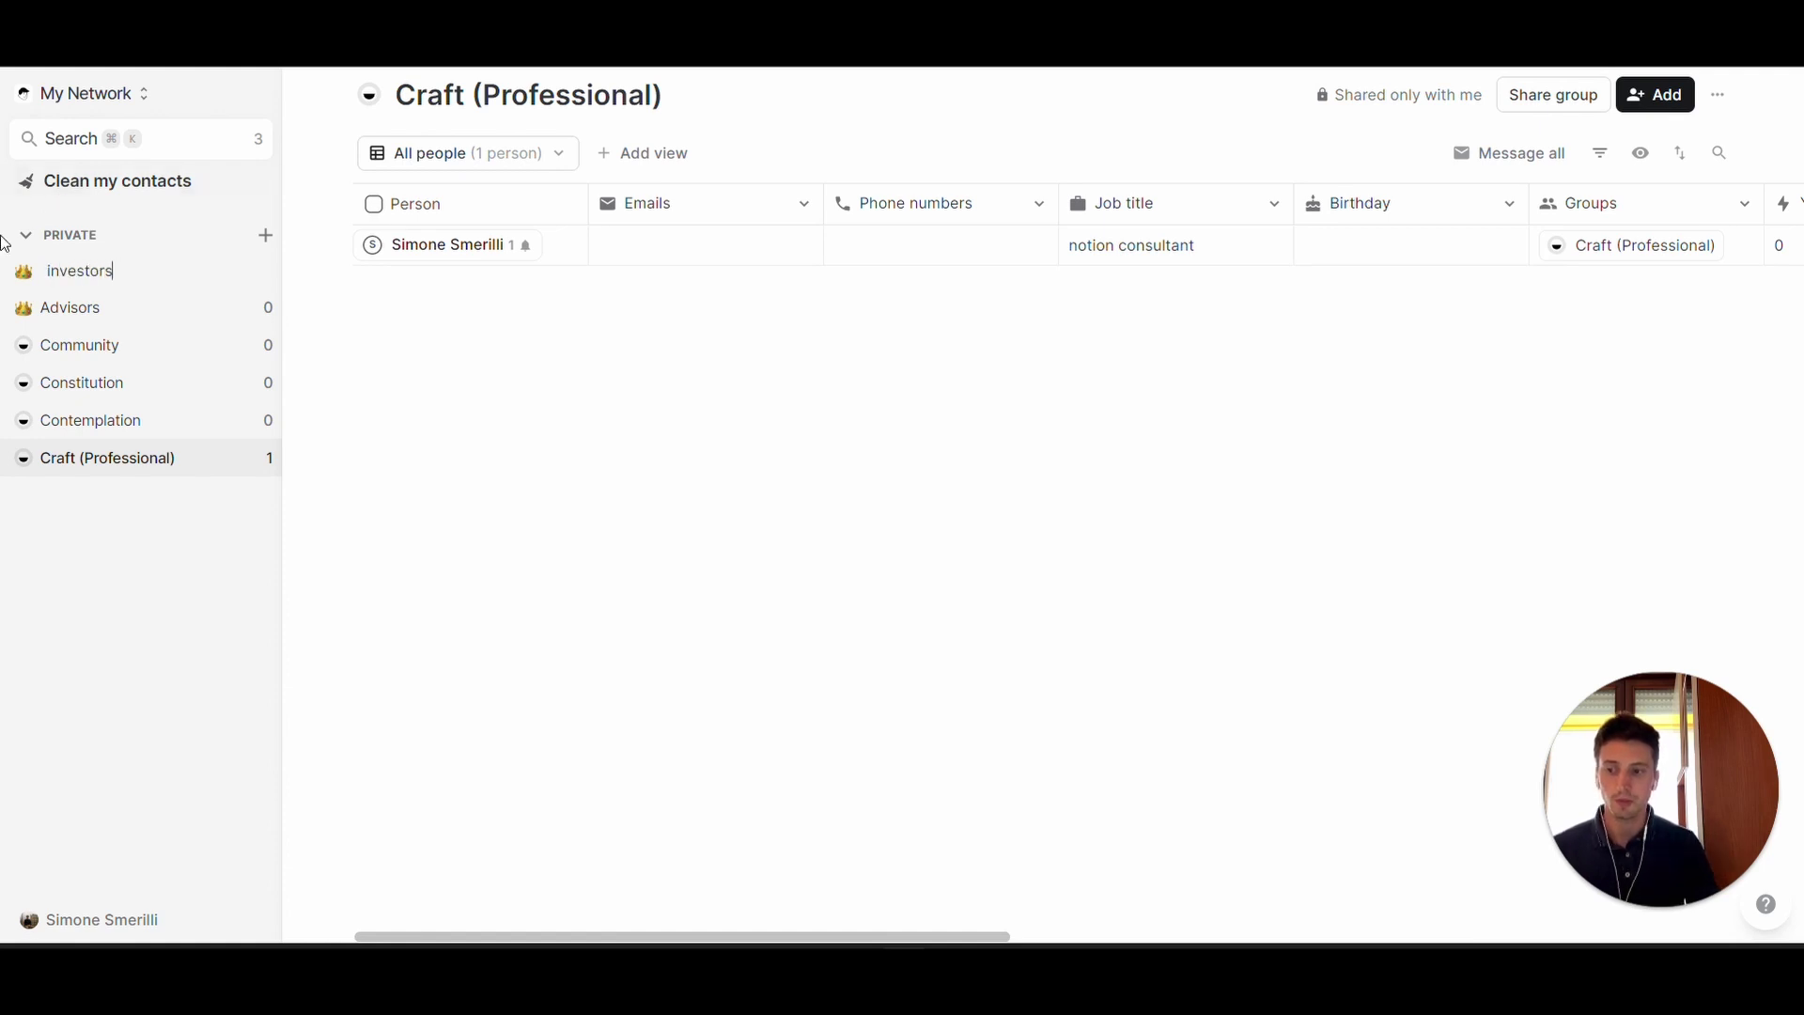
- Give the Advisors group the 😱 emoji icon, then highlight the gmail item in Notion
left_click(24, 270)
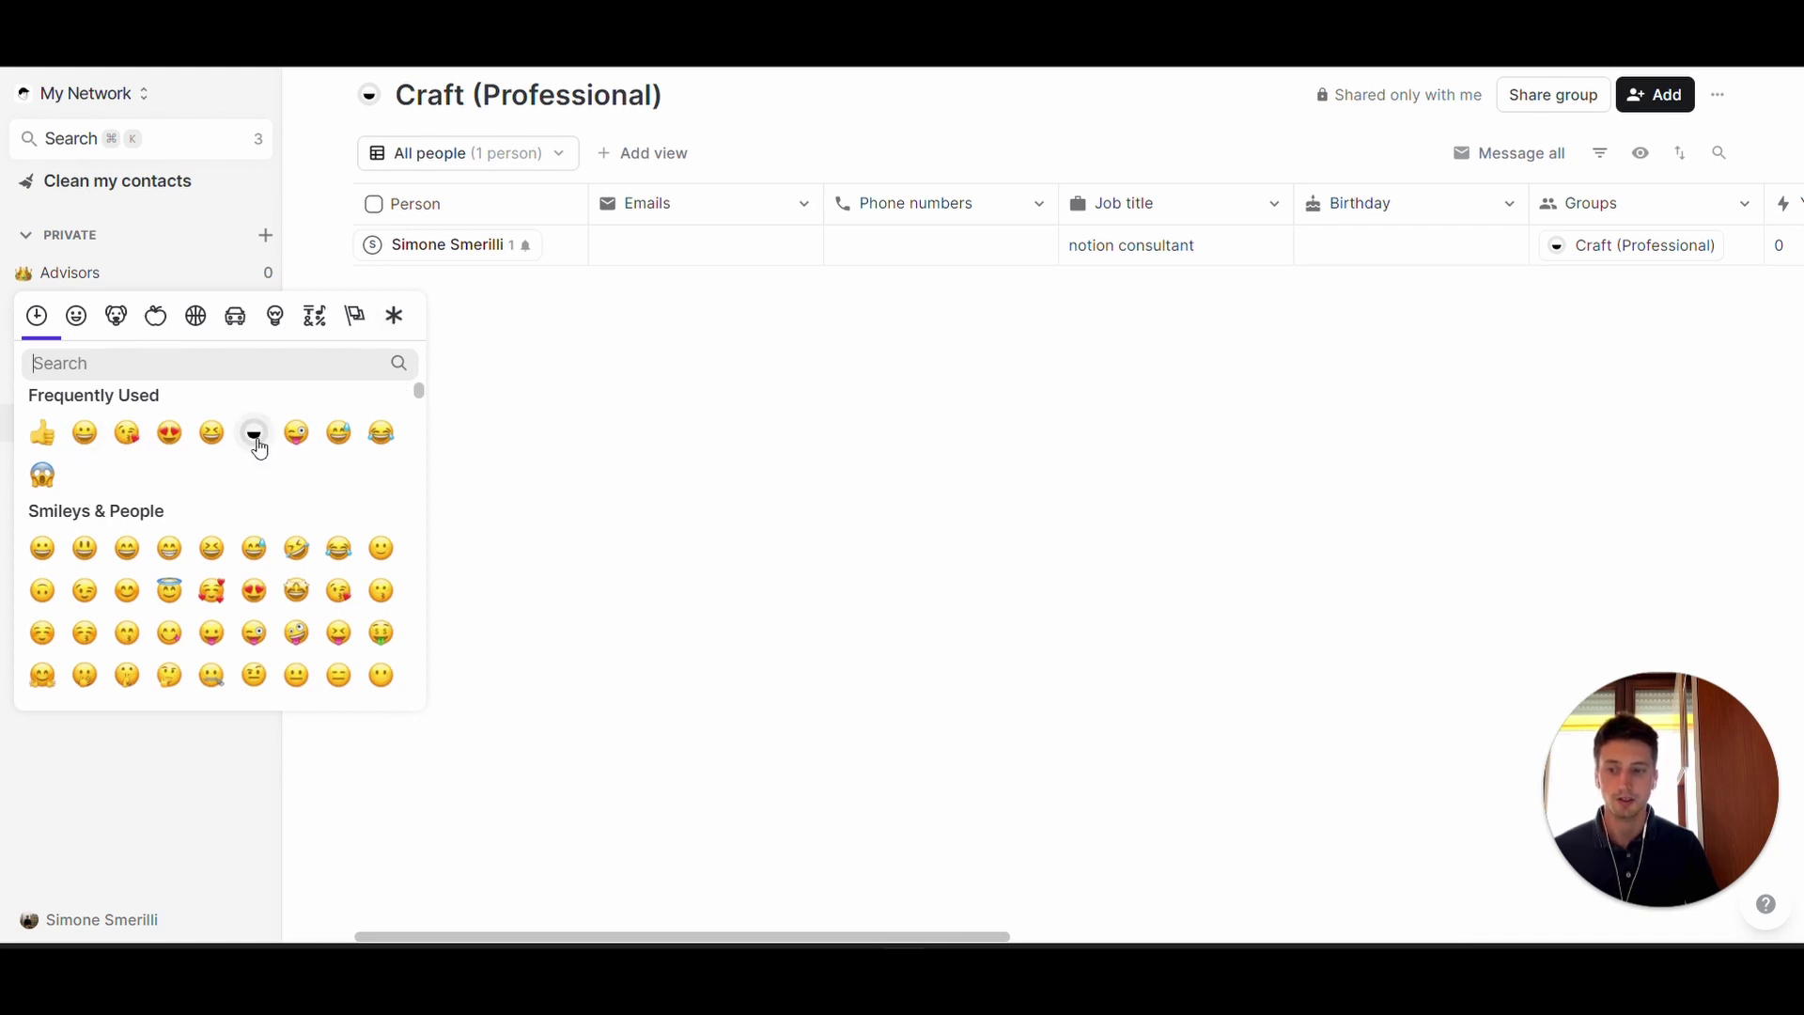
left_click(59, 470)
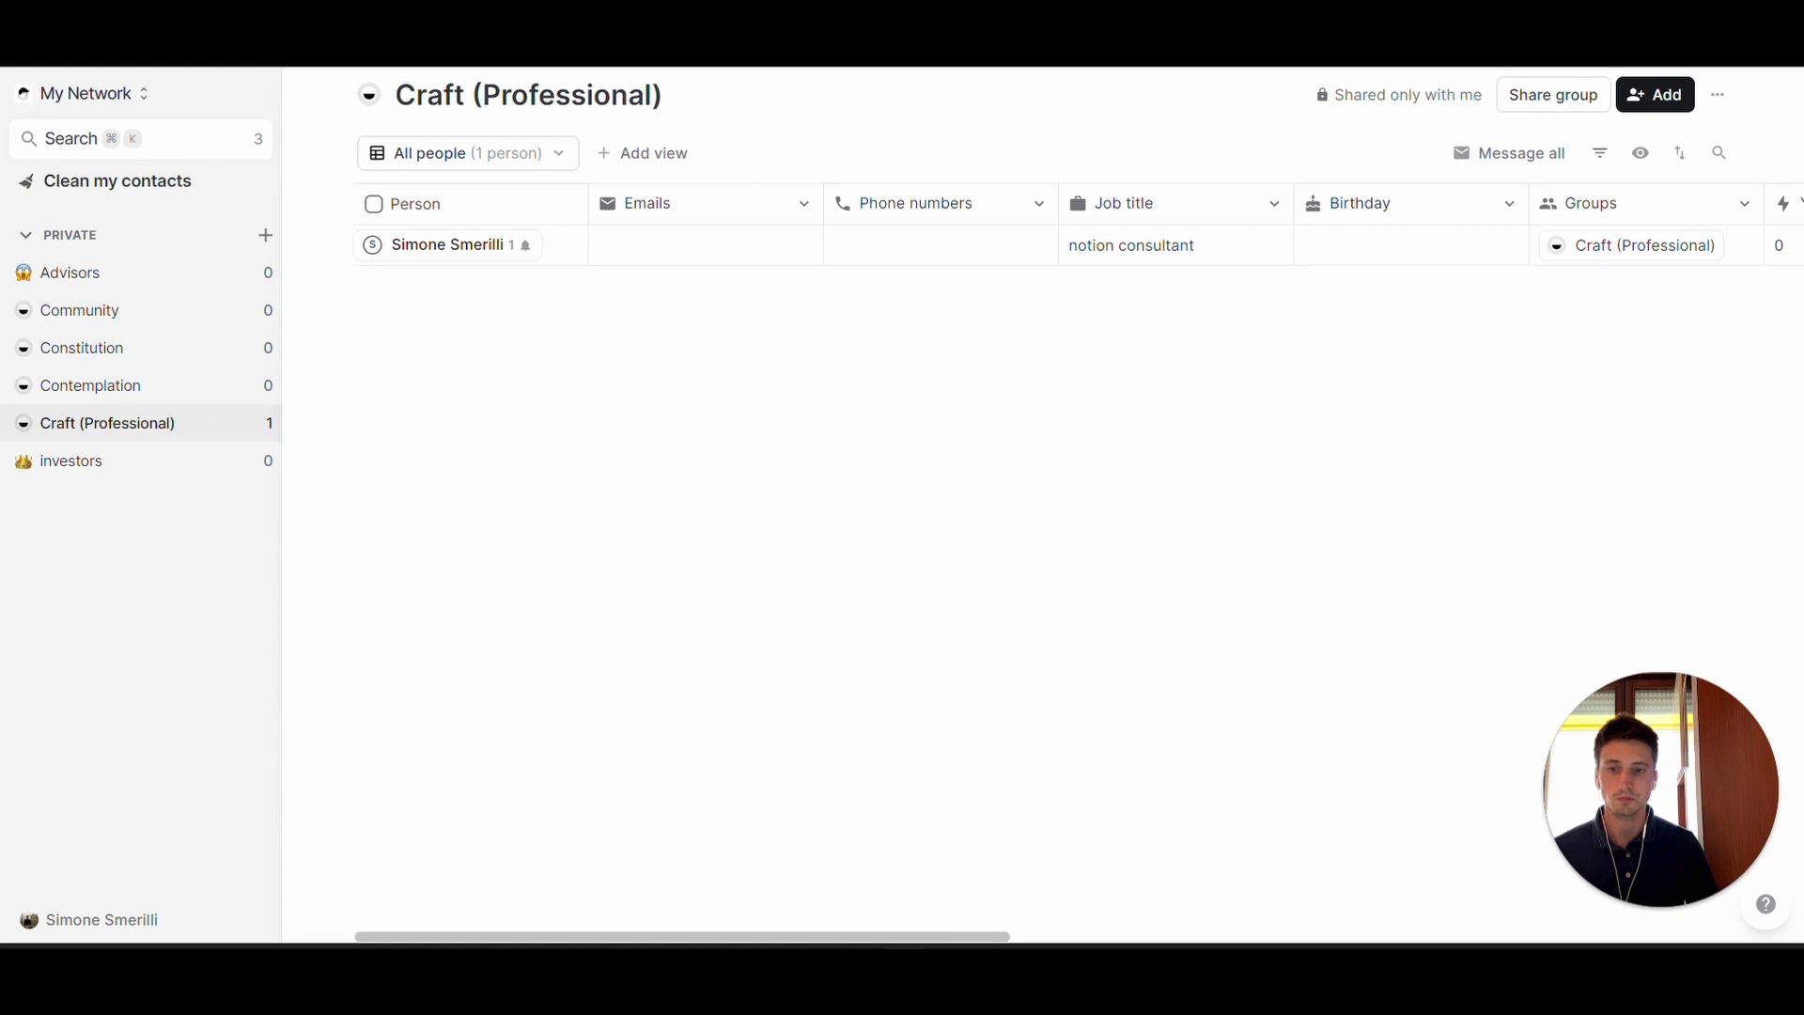
key("super+Tab")
left_click_drag(516, 252, 792, 250)
left_click(792, 252)
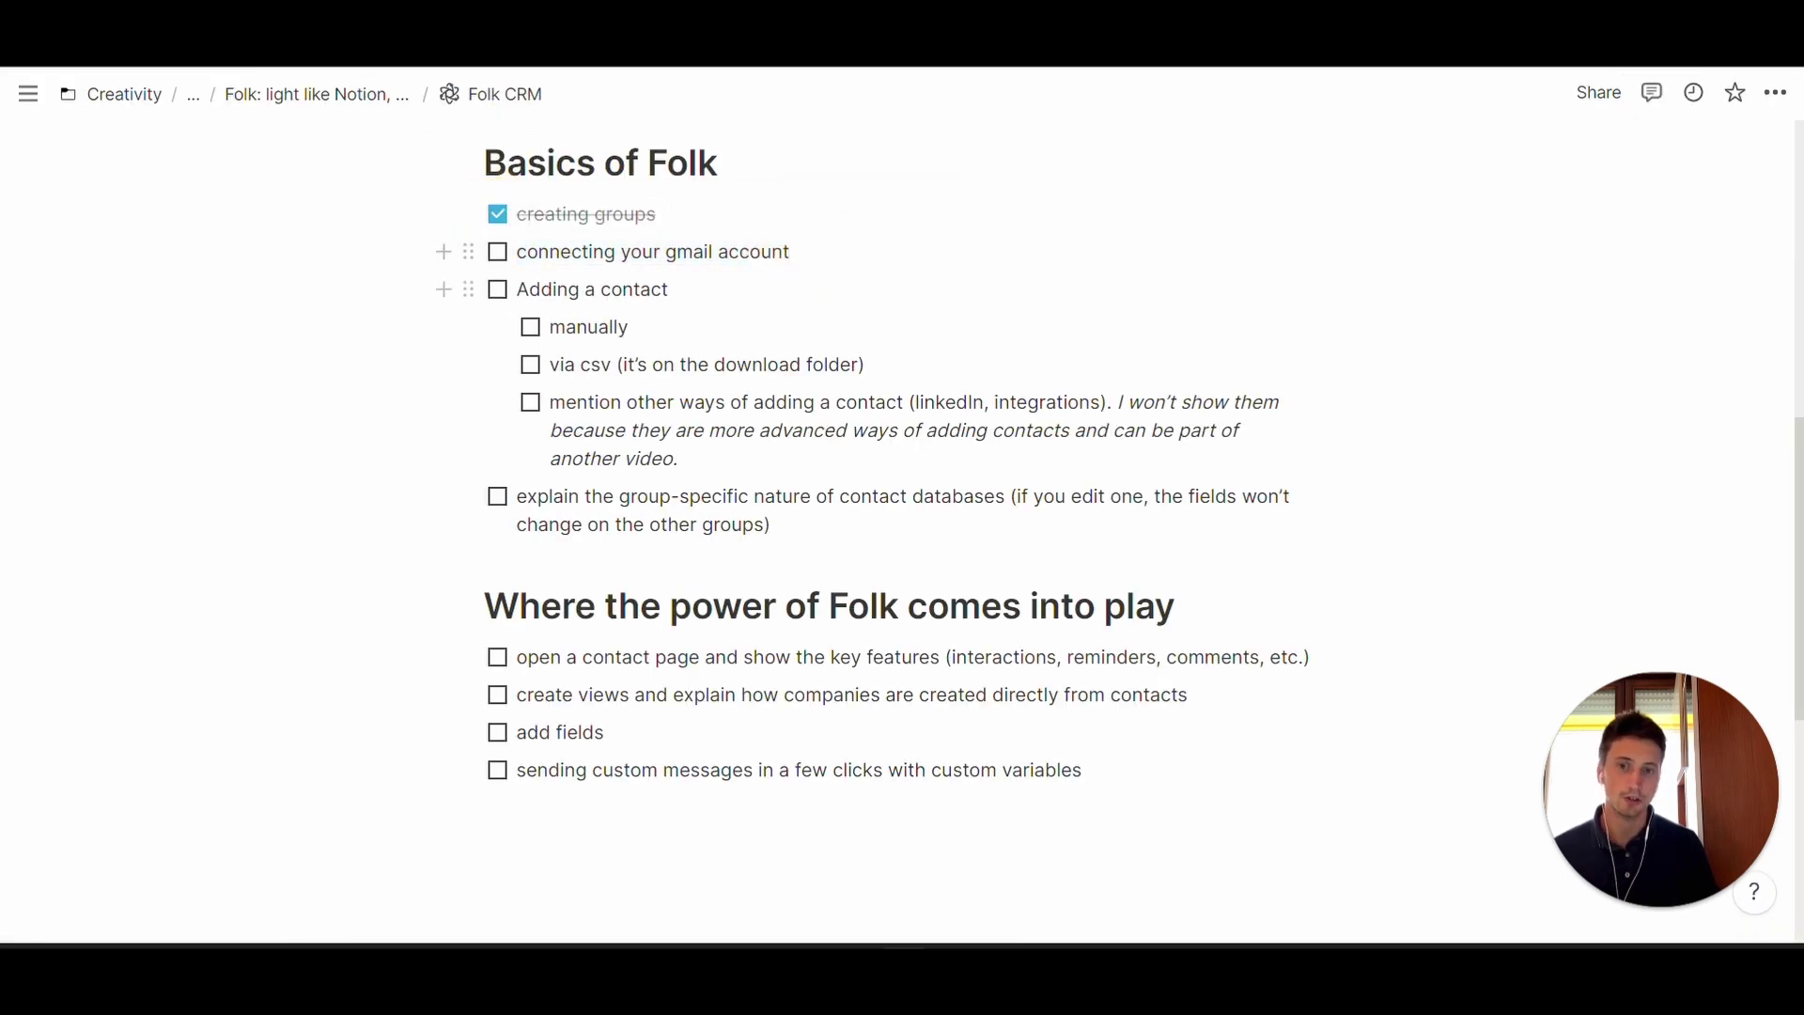
- Switch back to folk and open the account menu
key("ctrl+Tab")
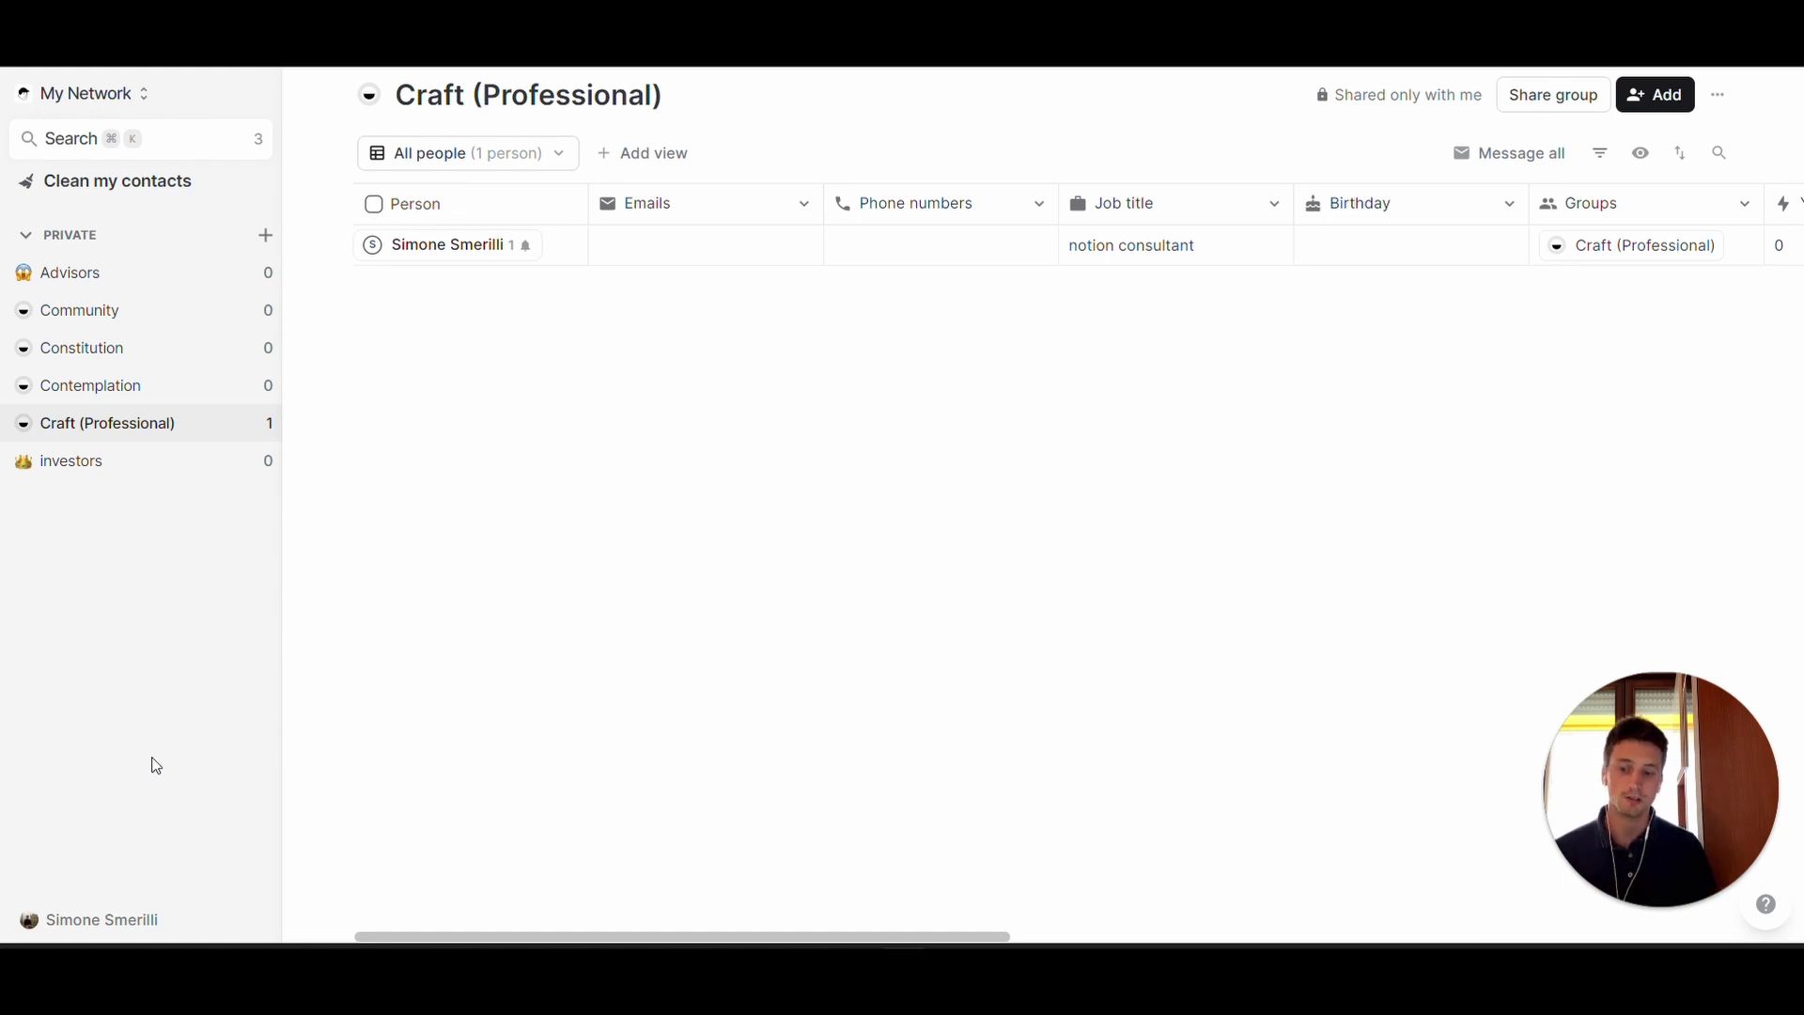
left_click(120, 919)
left_click(101, 839)
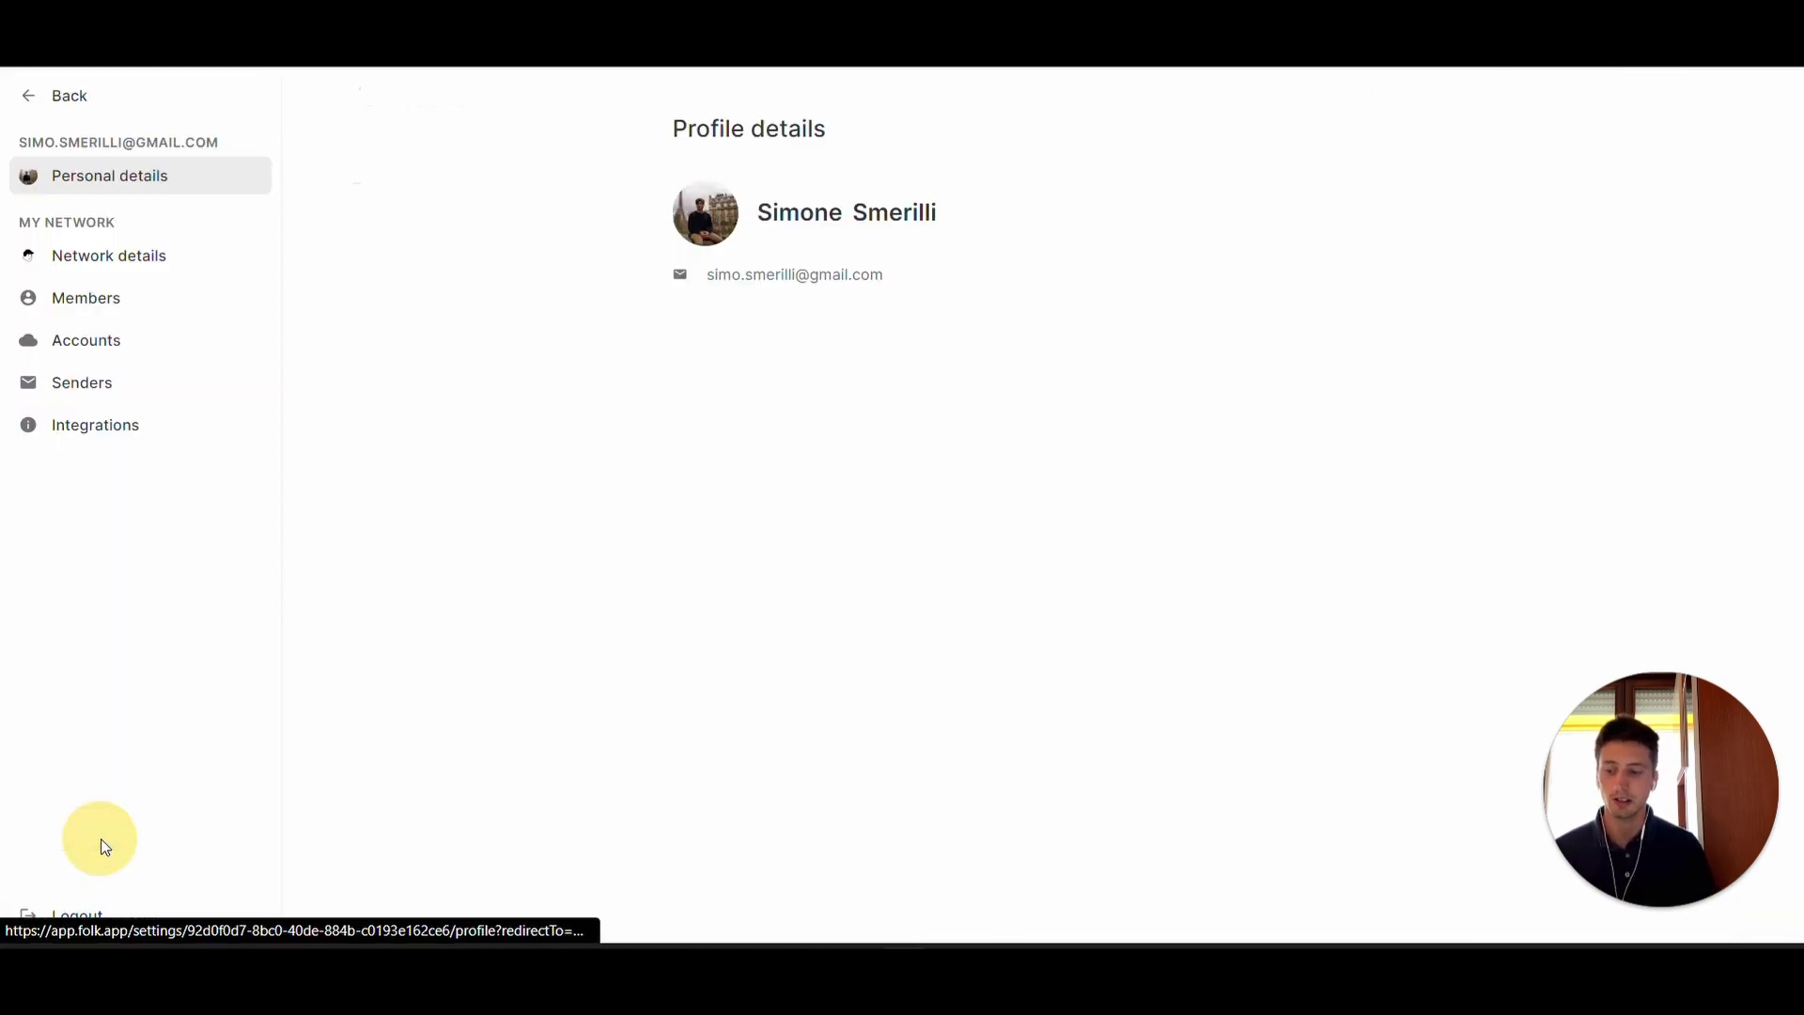
left_click(178, 340)
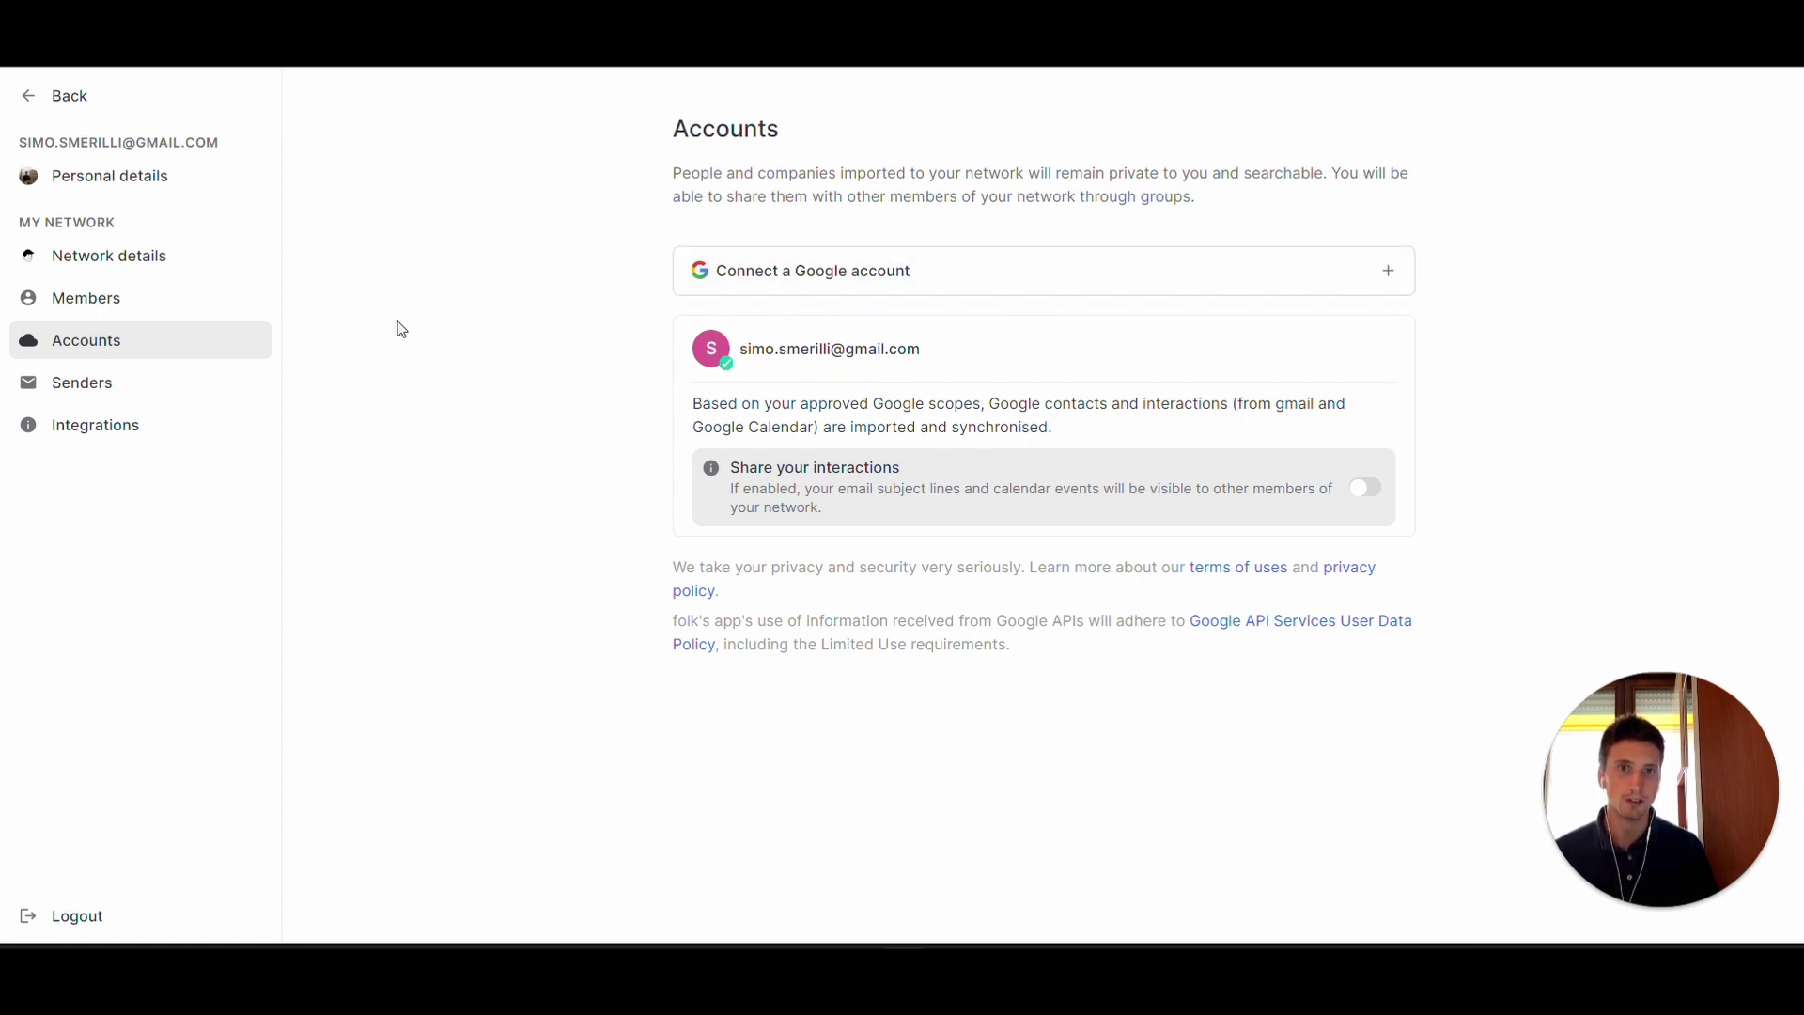
left_click(79, 97)
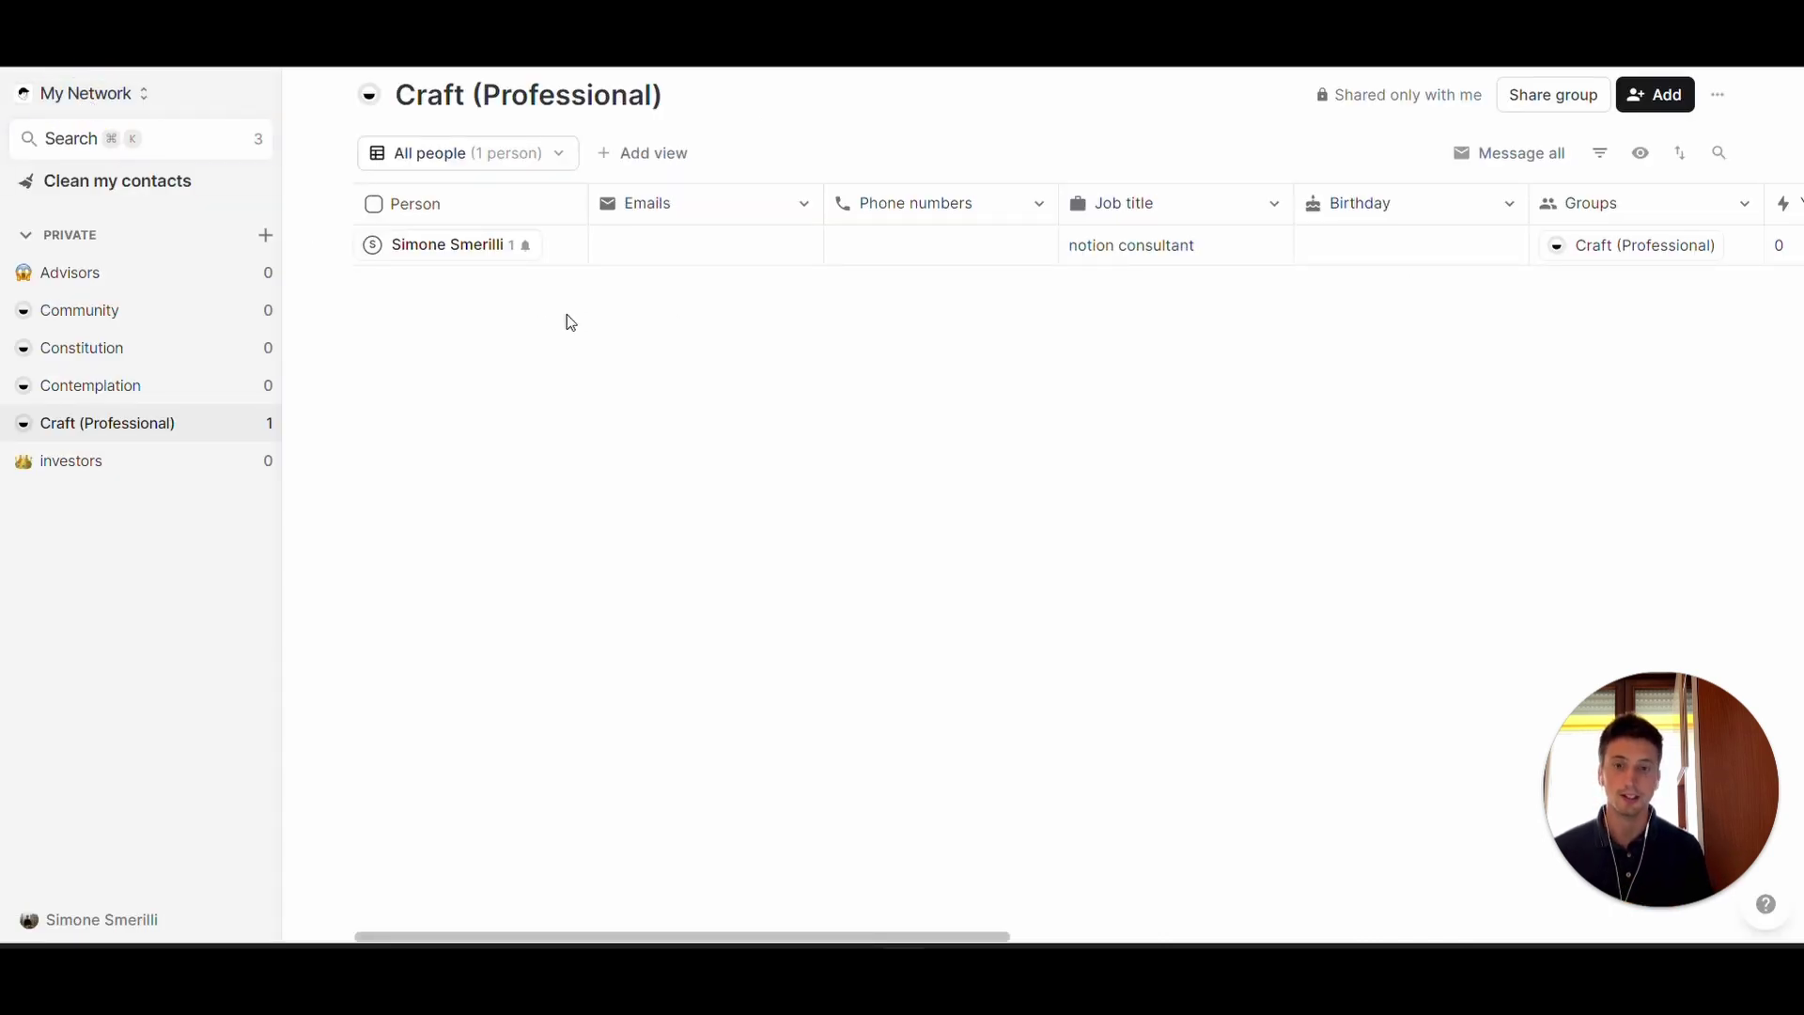
key("super+Tab")
- Tick 'connecting your gmail account' in the Notion checklist and return to folk
left_click(498, 252)
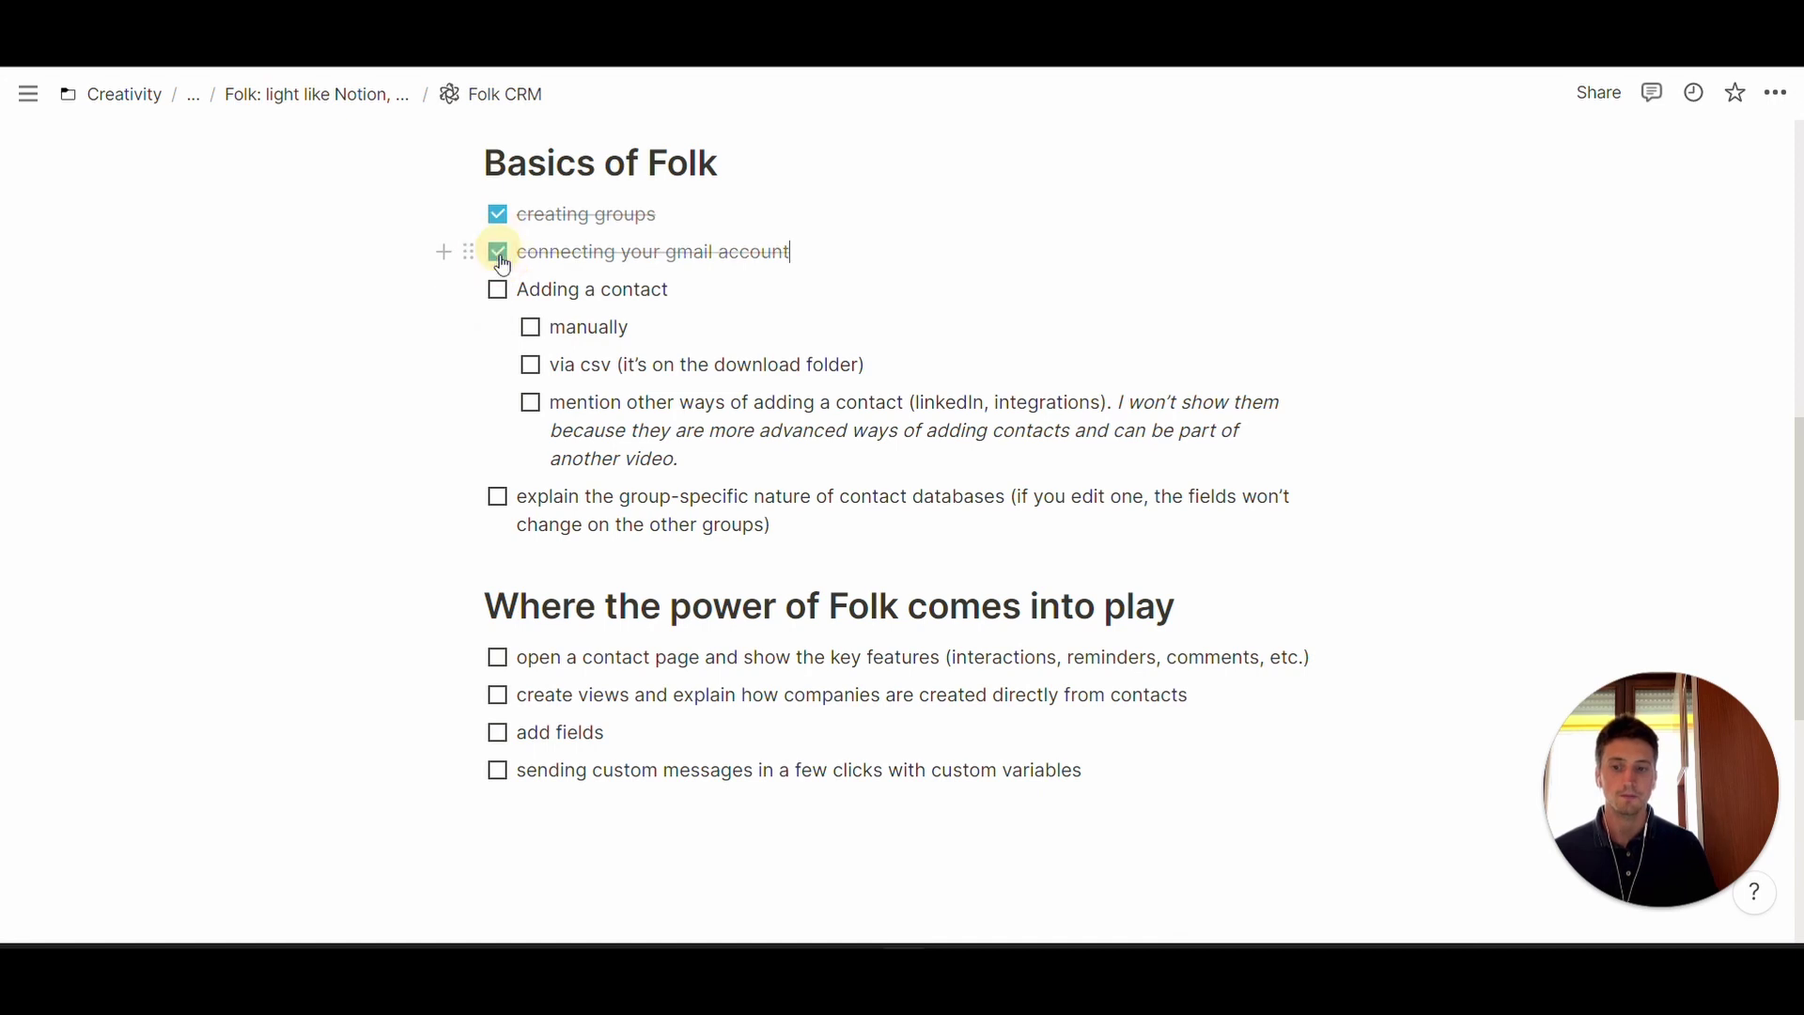
key("super+Tab")
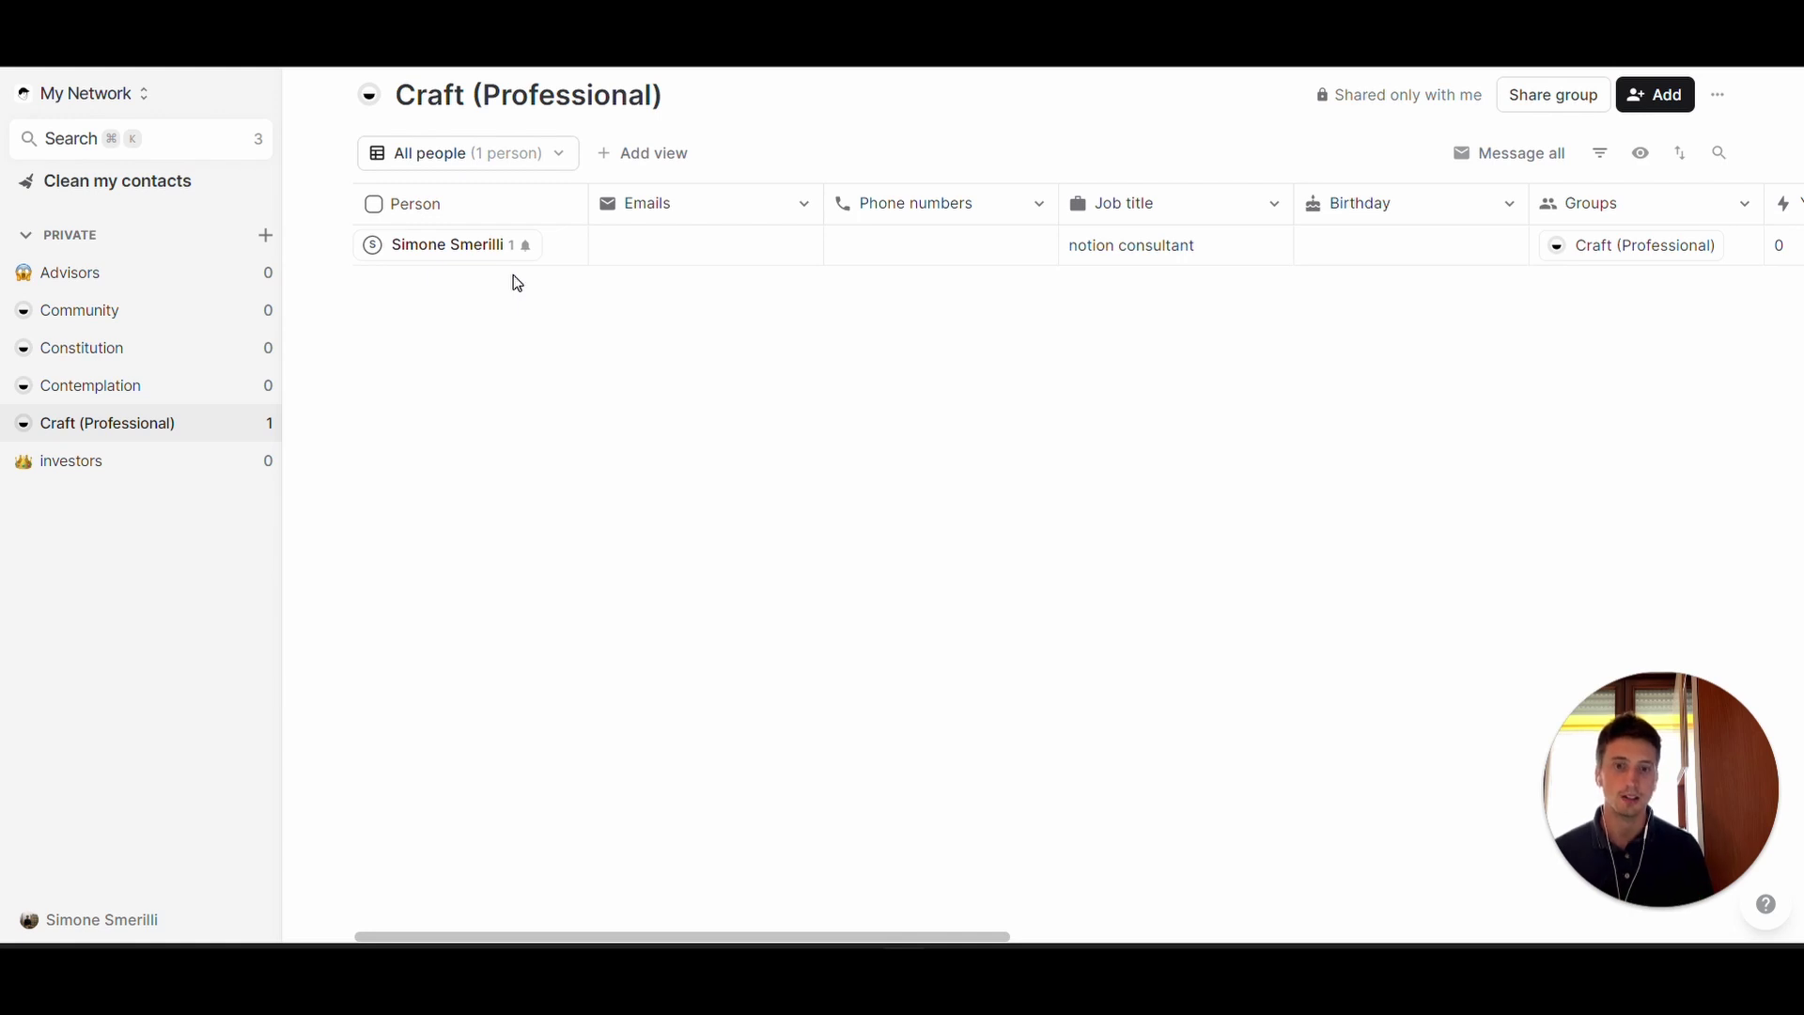
left_click(1715, 99)
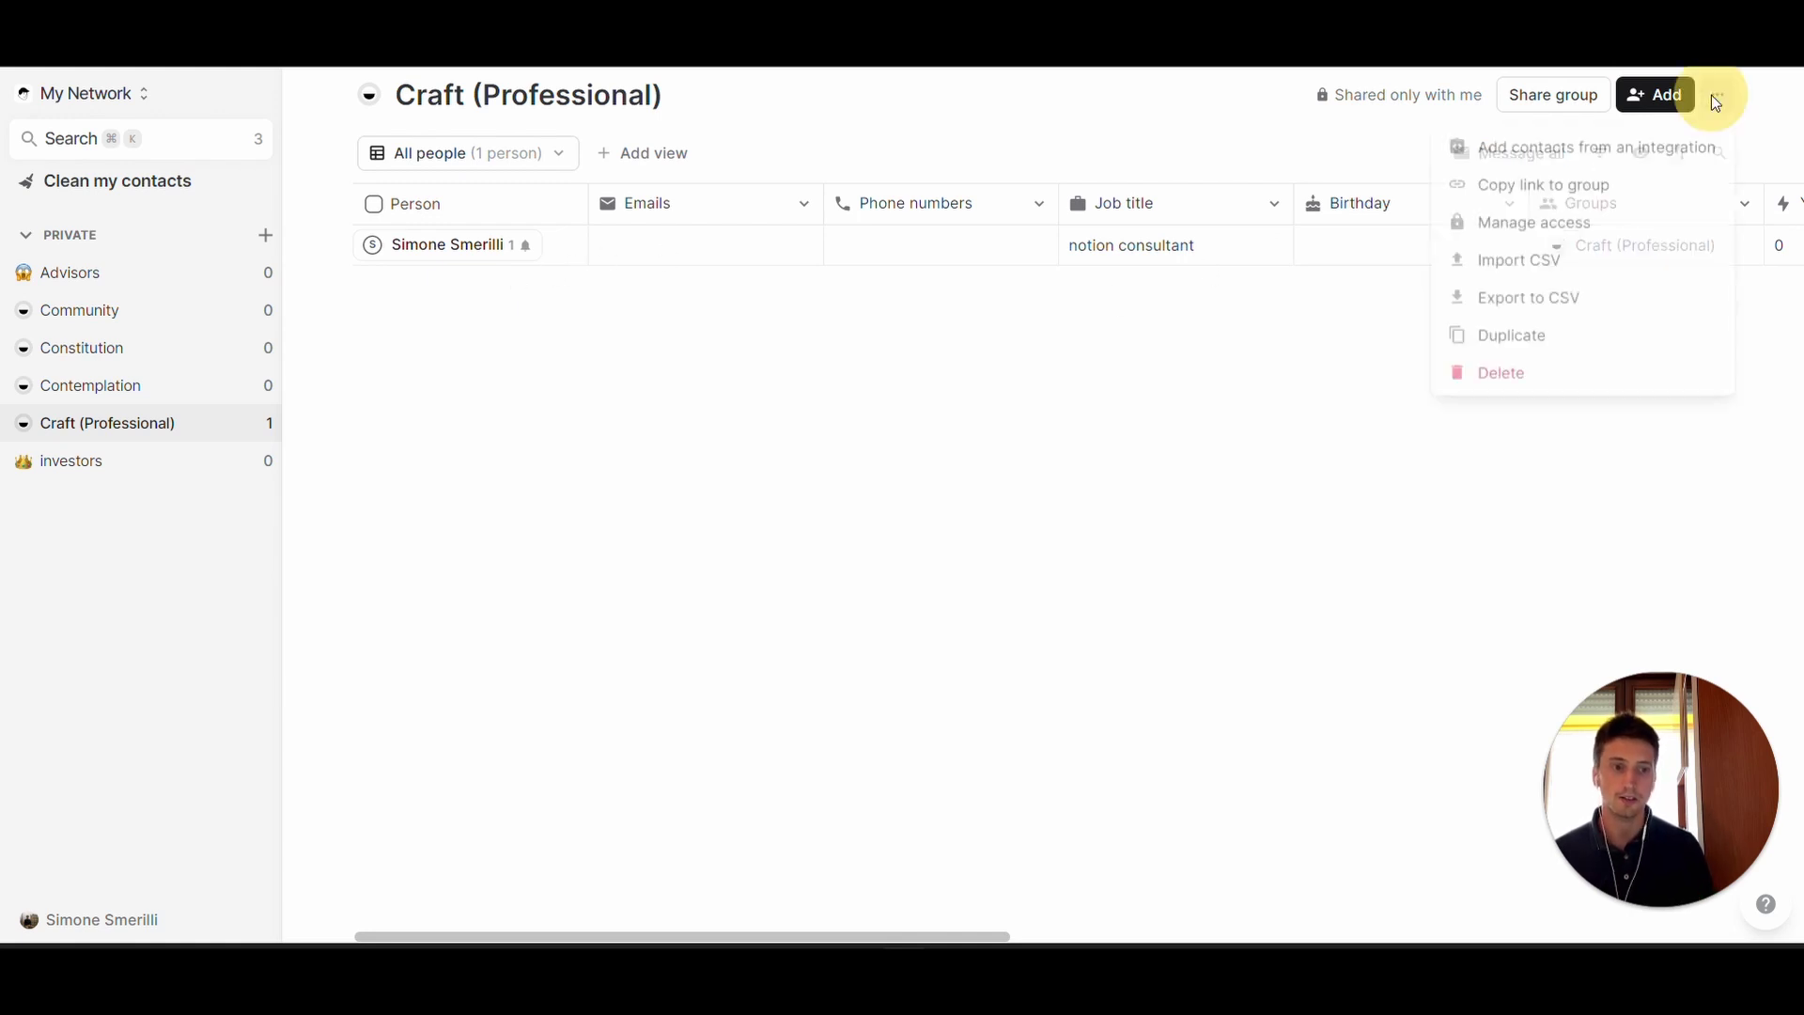
left_click(1533, 260)
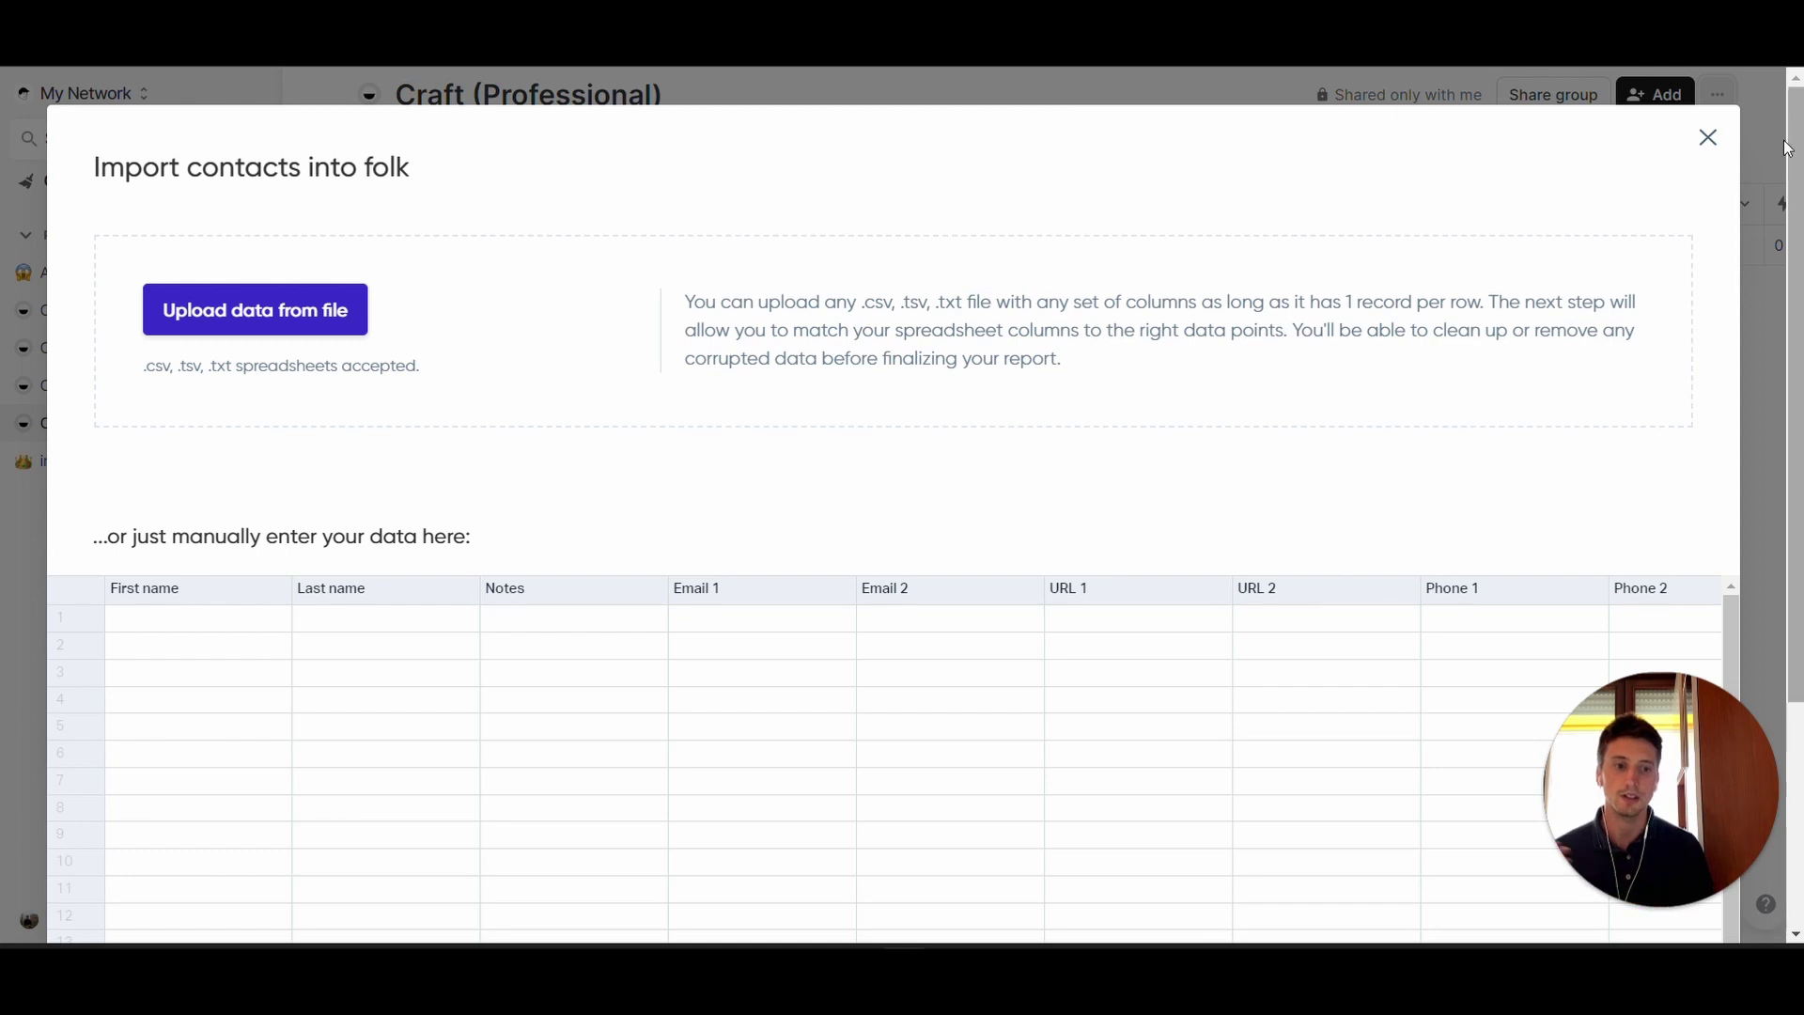
left_click(1709, 139)
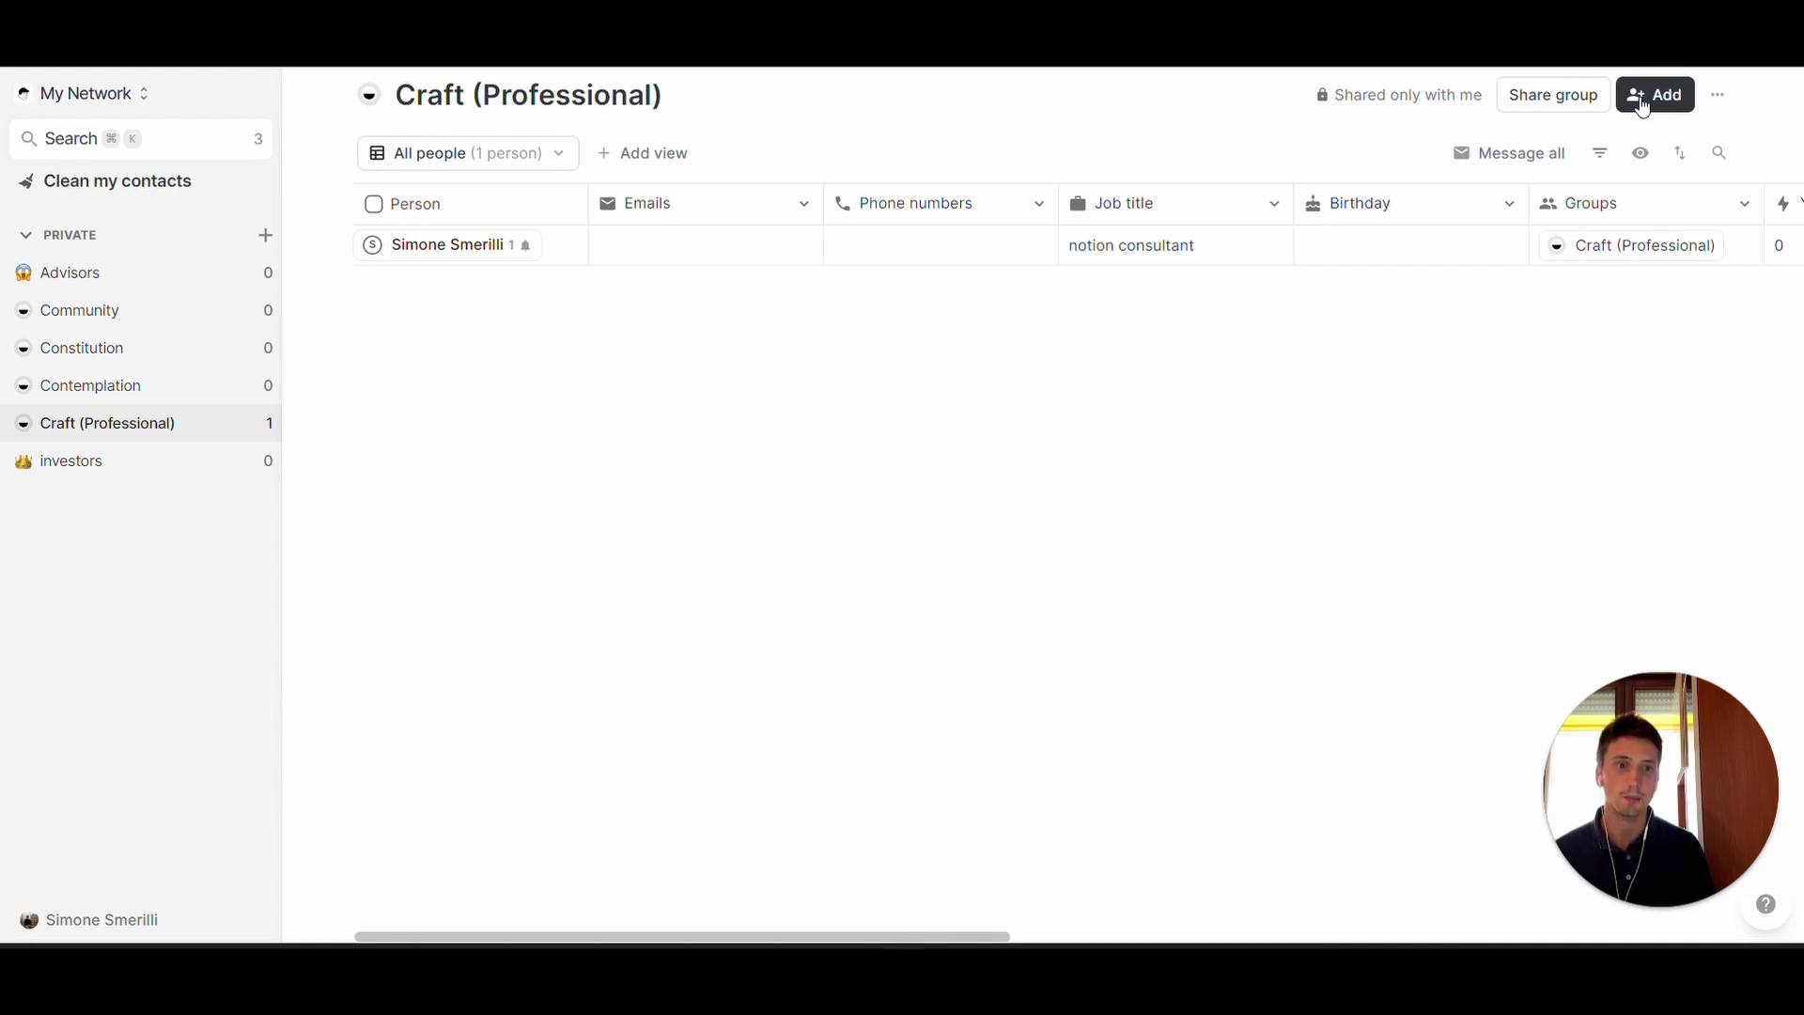
- Start a new contact from the add-contact search, targeting the Craft (Professional) group
left_click(1642, 100)
type("Simone 2")
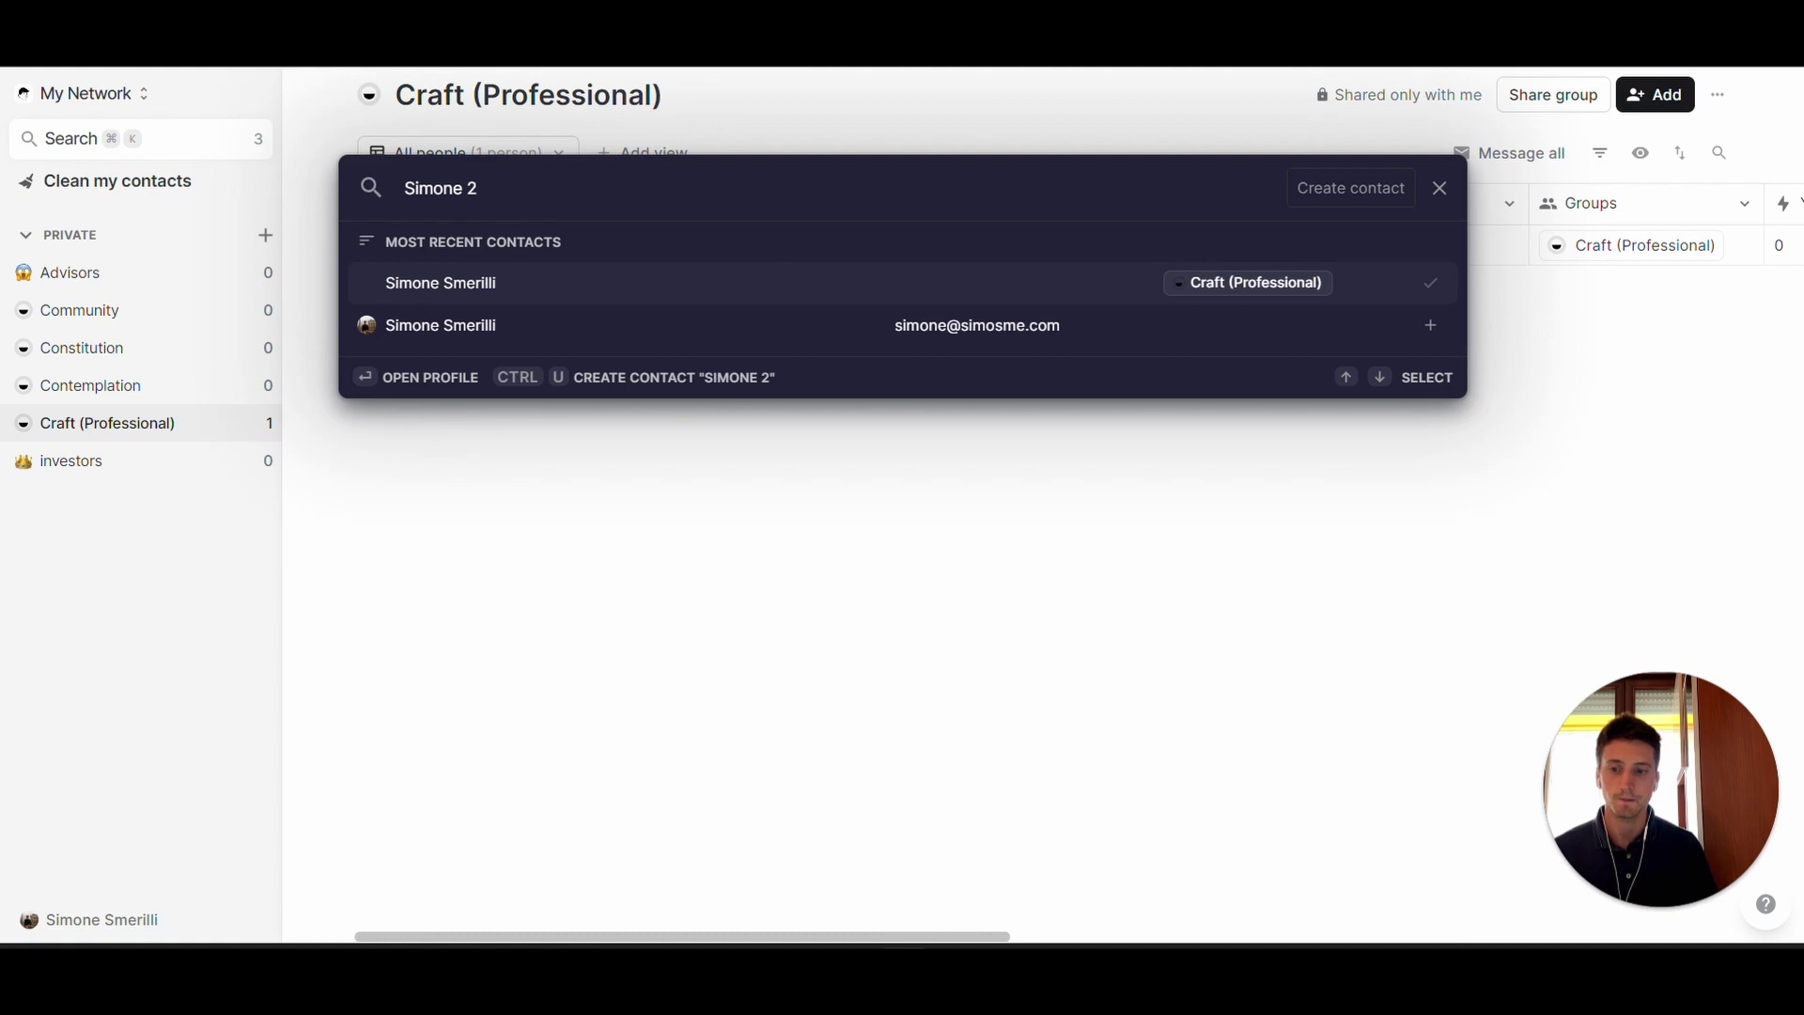
left_click(1334, 188)
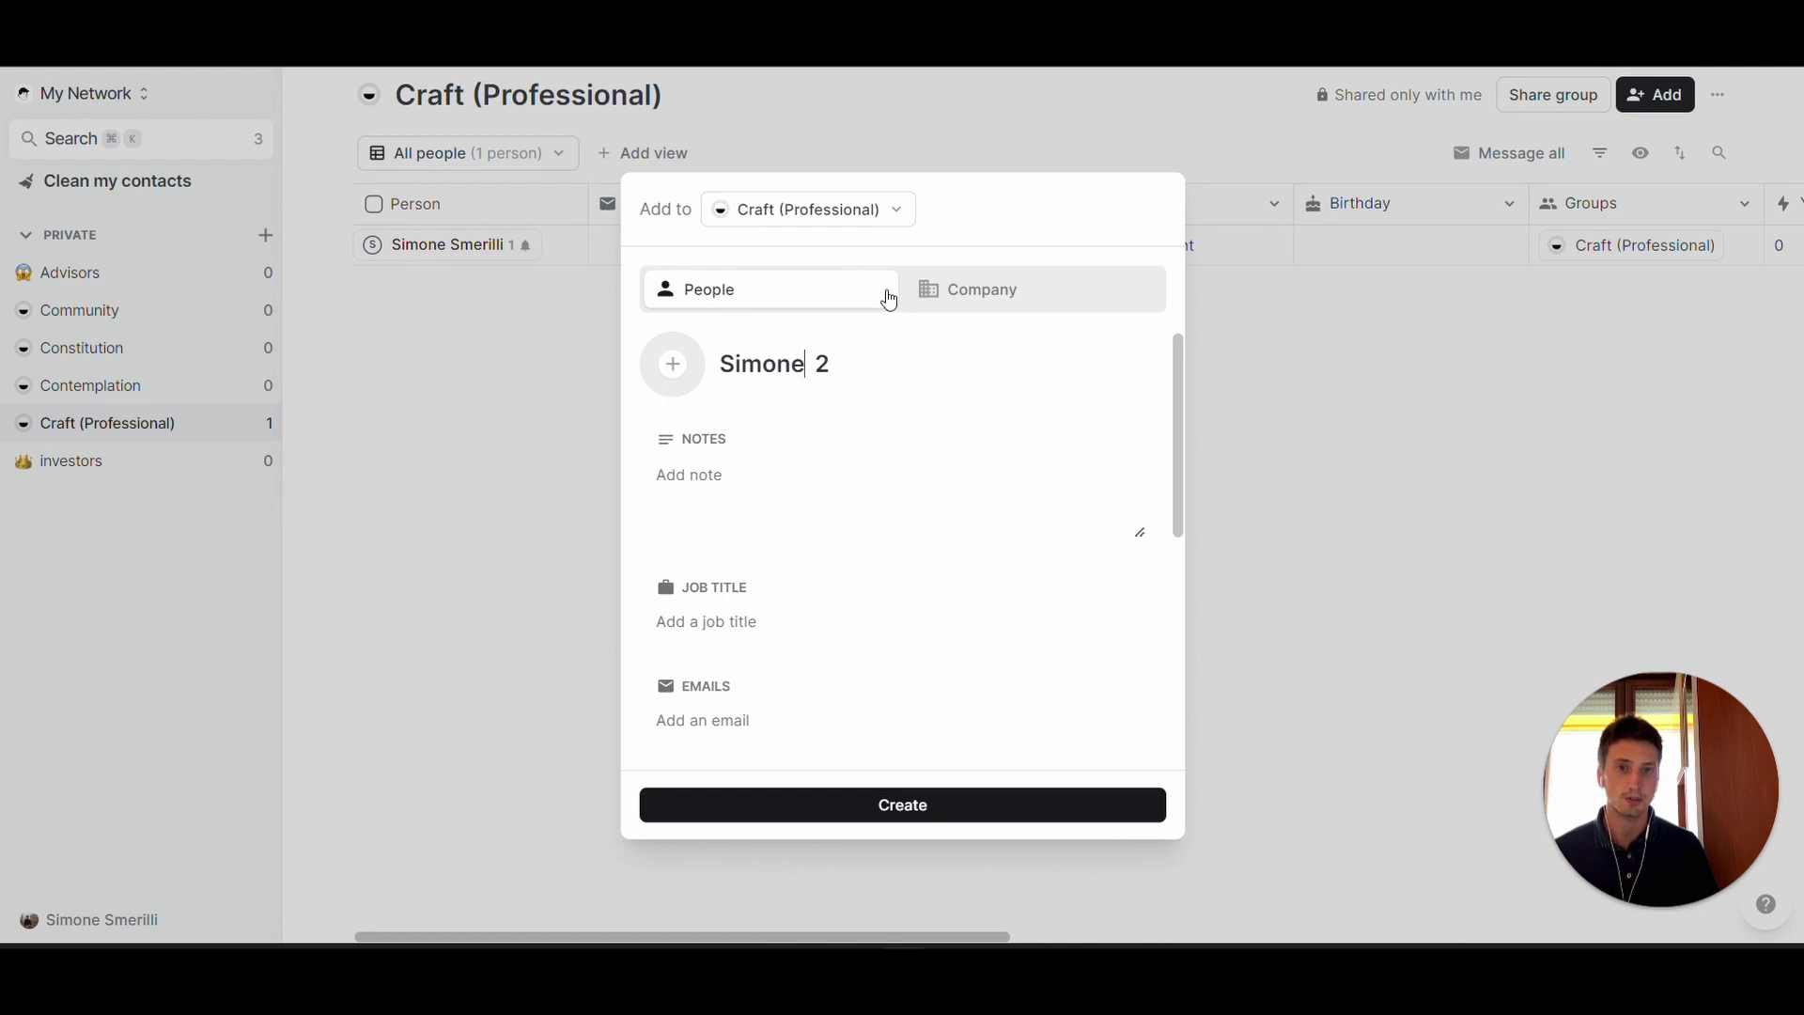
left_click(850, 215)
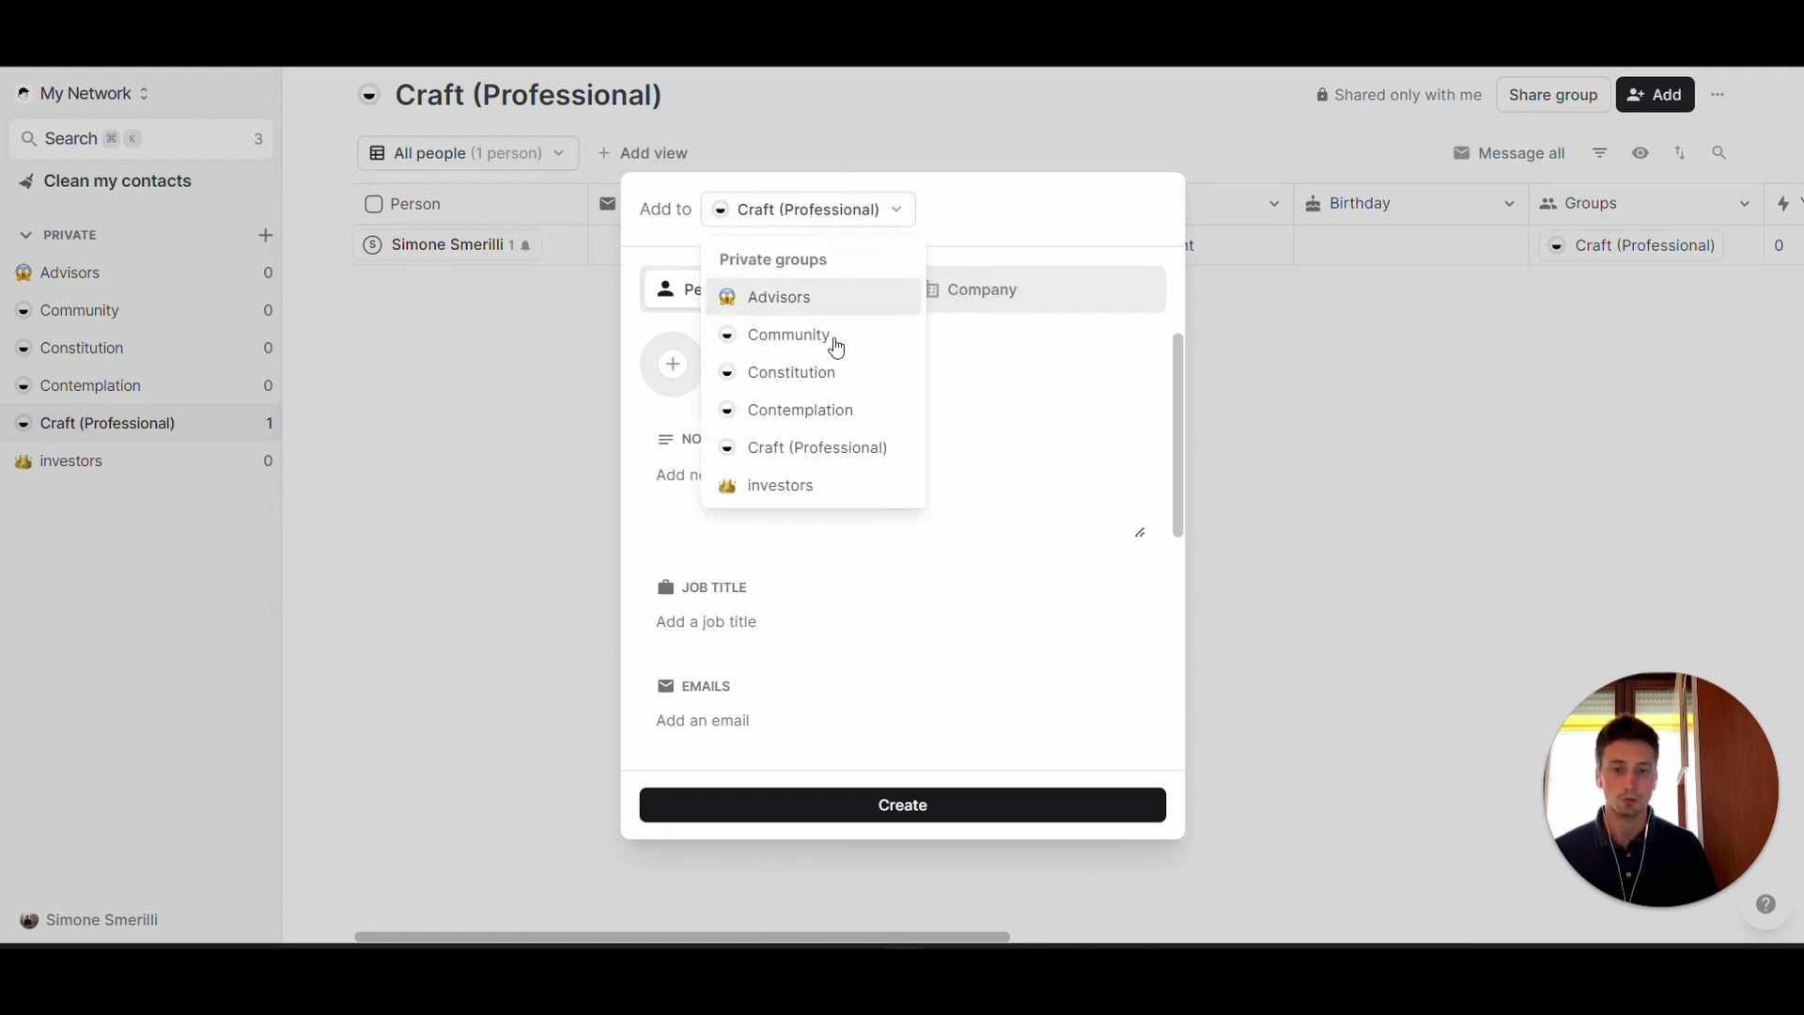
left_click(776, 458)
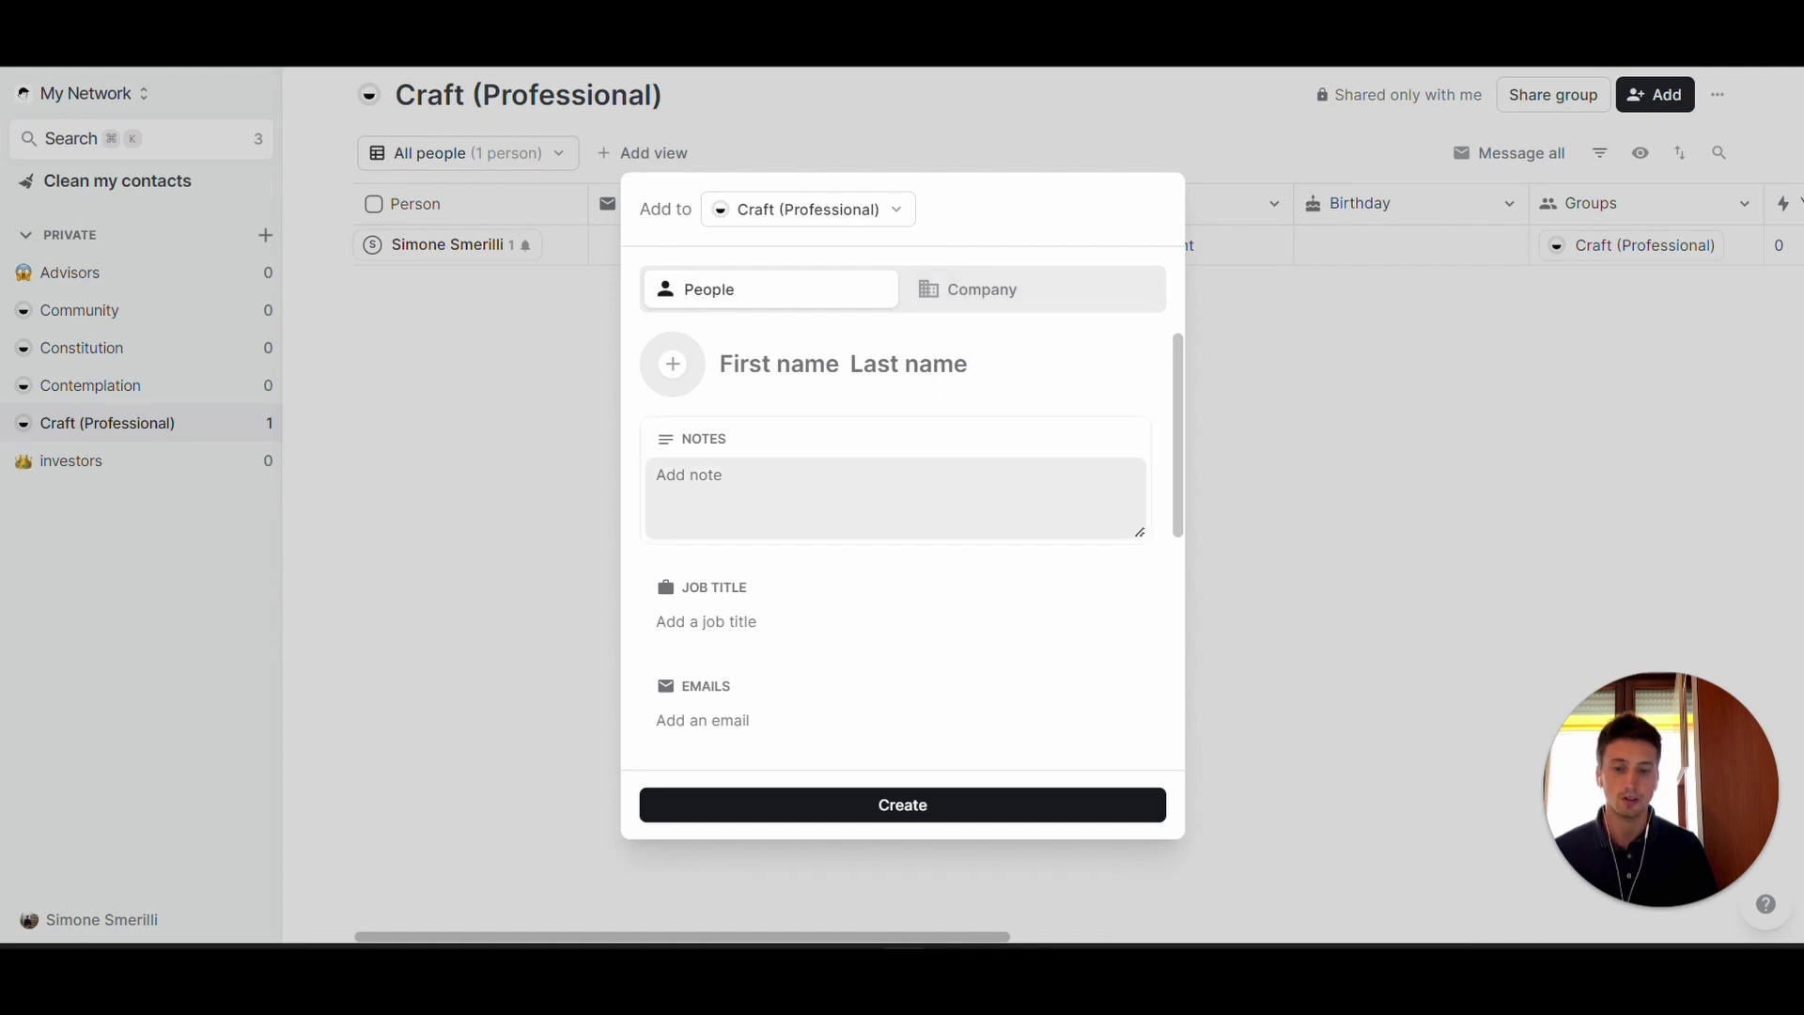
- Fill in job title 'strategist xyz', a website URL and gender Male
scroll(663, 573, "down", 2)
left_click(765, 500)
type("strategist xyz")
scroll(807, 606, "down", 1)
scroll(807, 606, "down", 6)
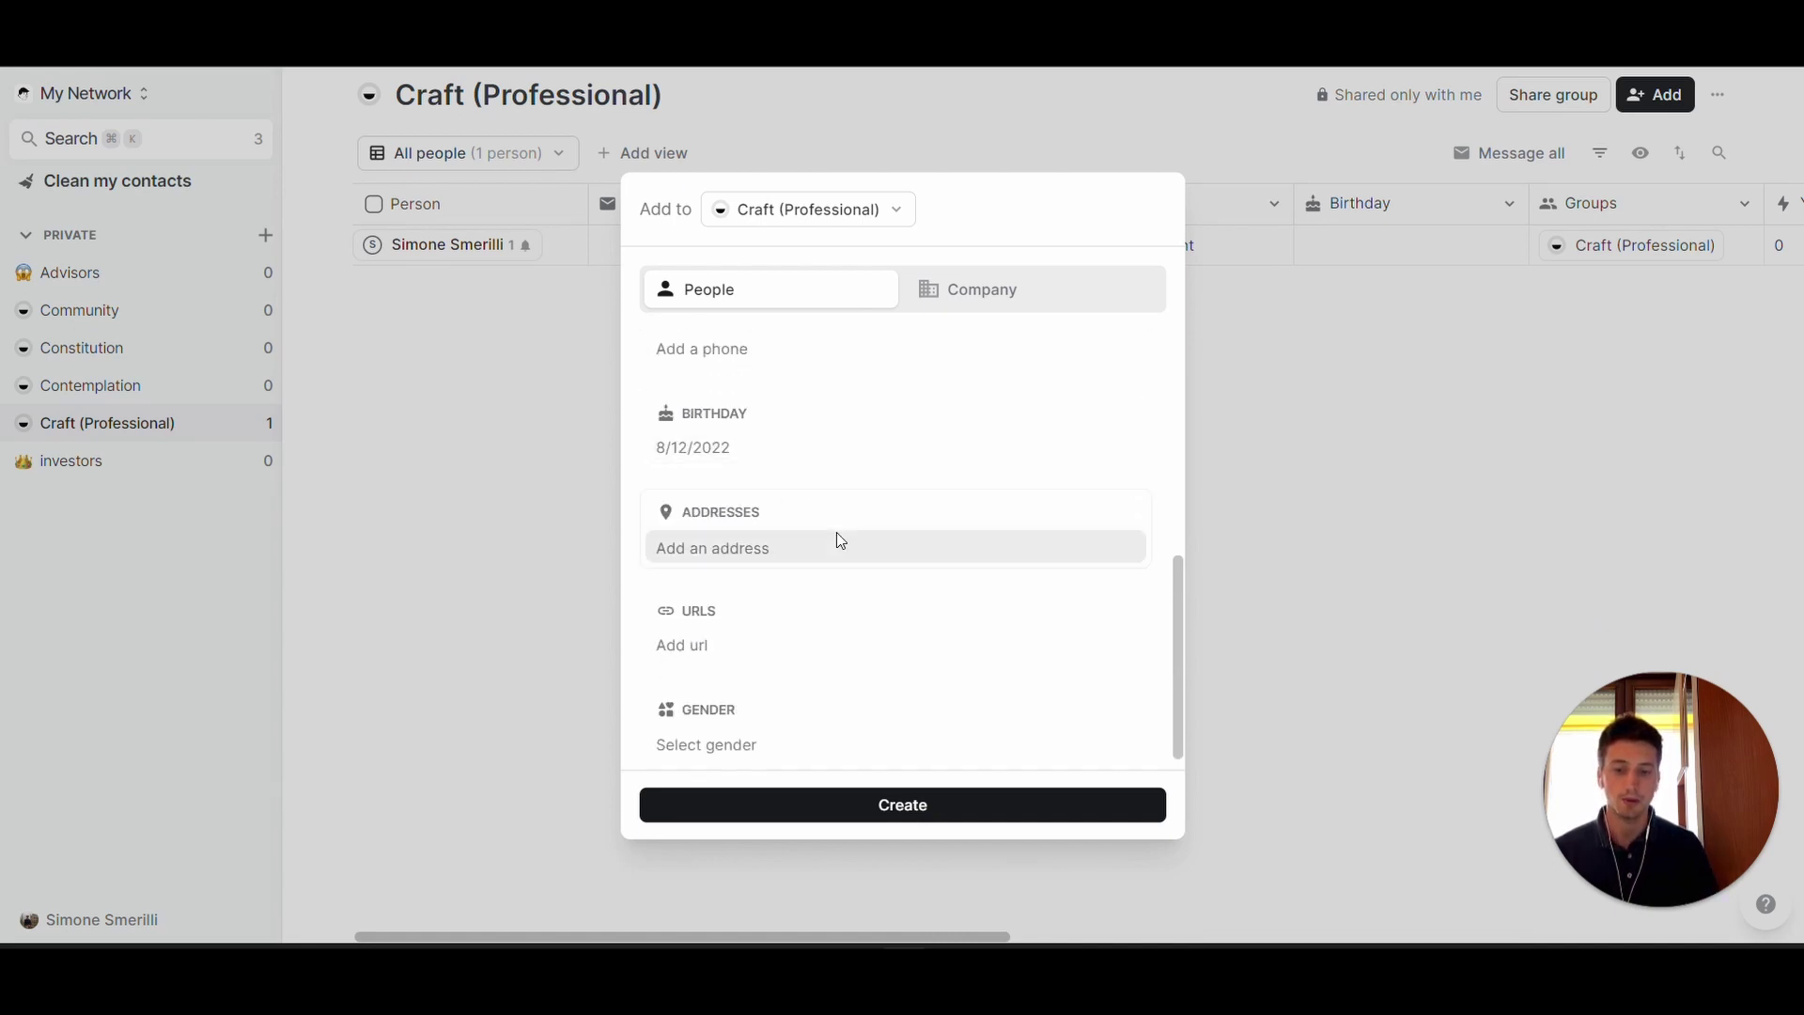
scroll(838, 550, "down", 1)
left_click(782, 643)
type("simosme.com")
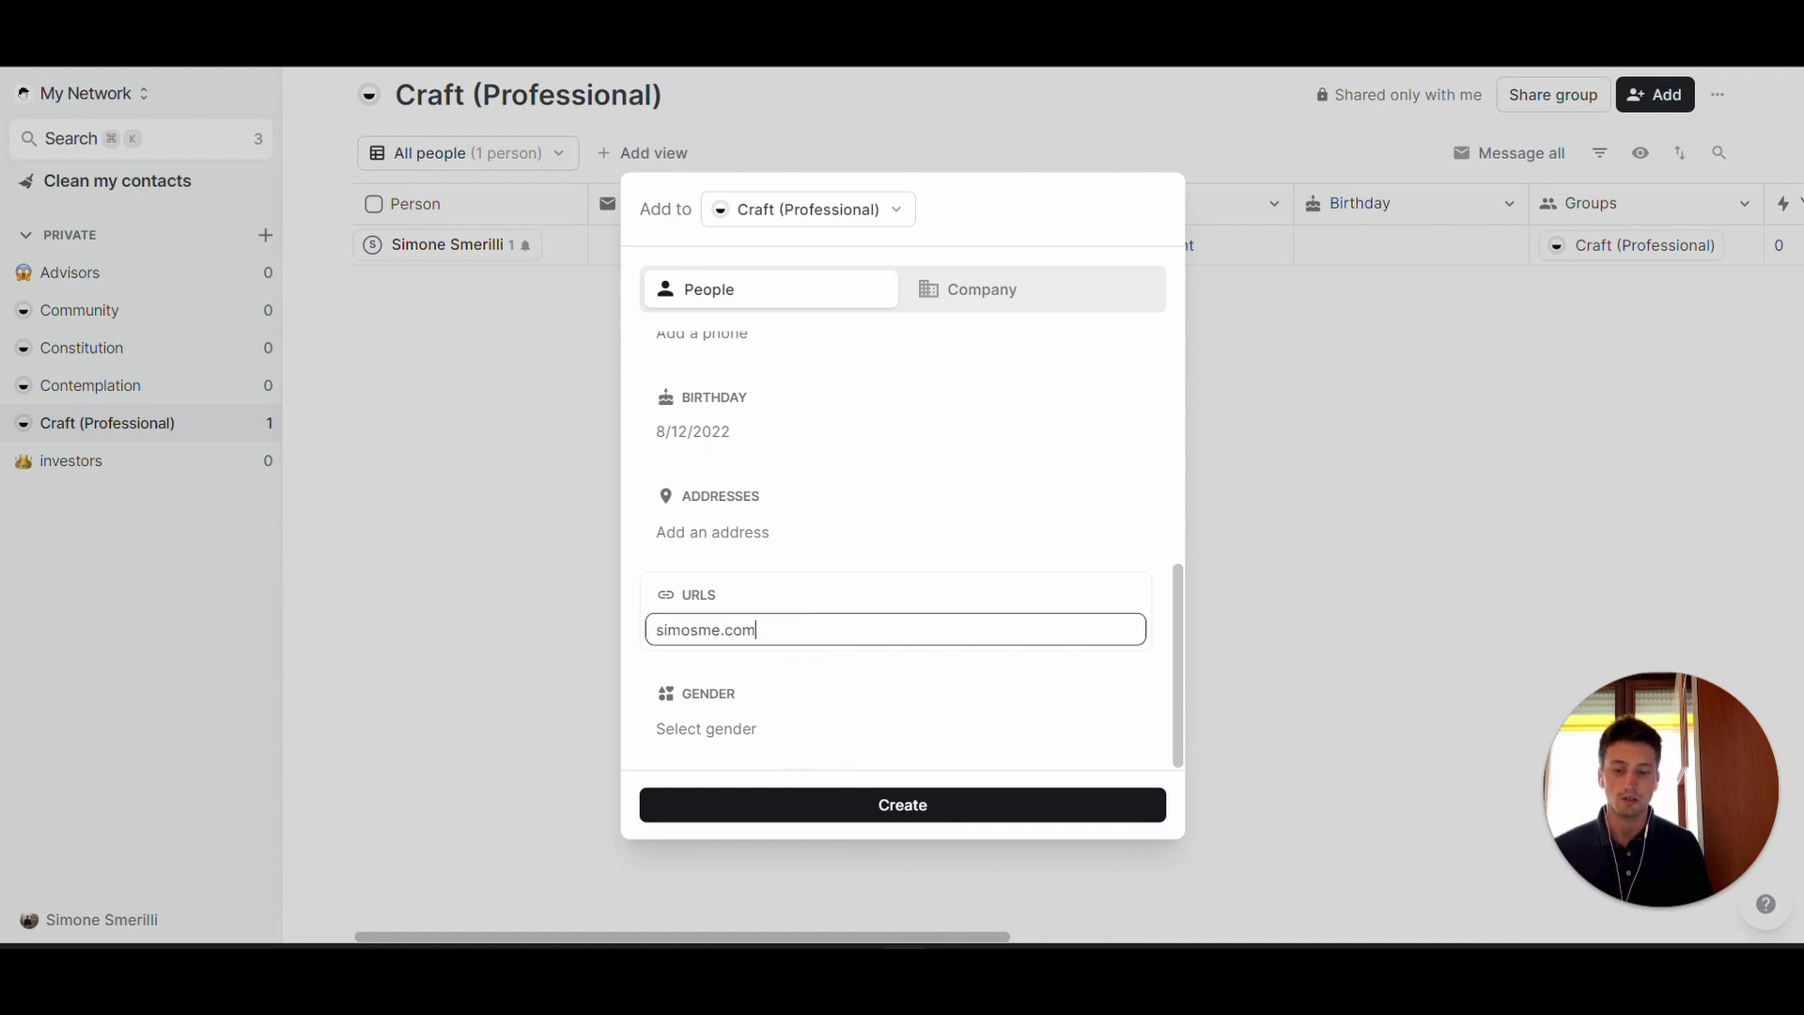
key("Return")
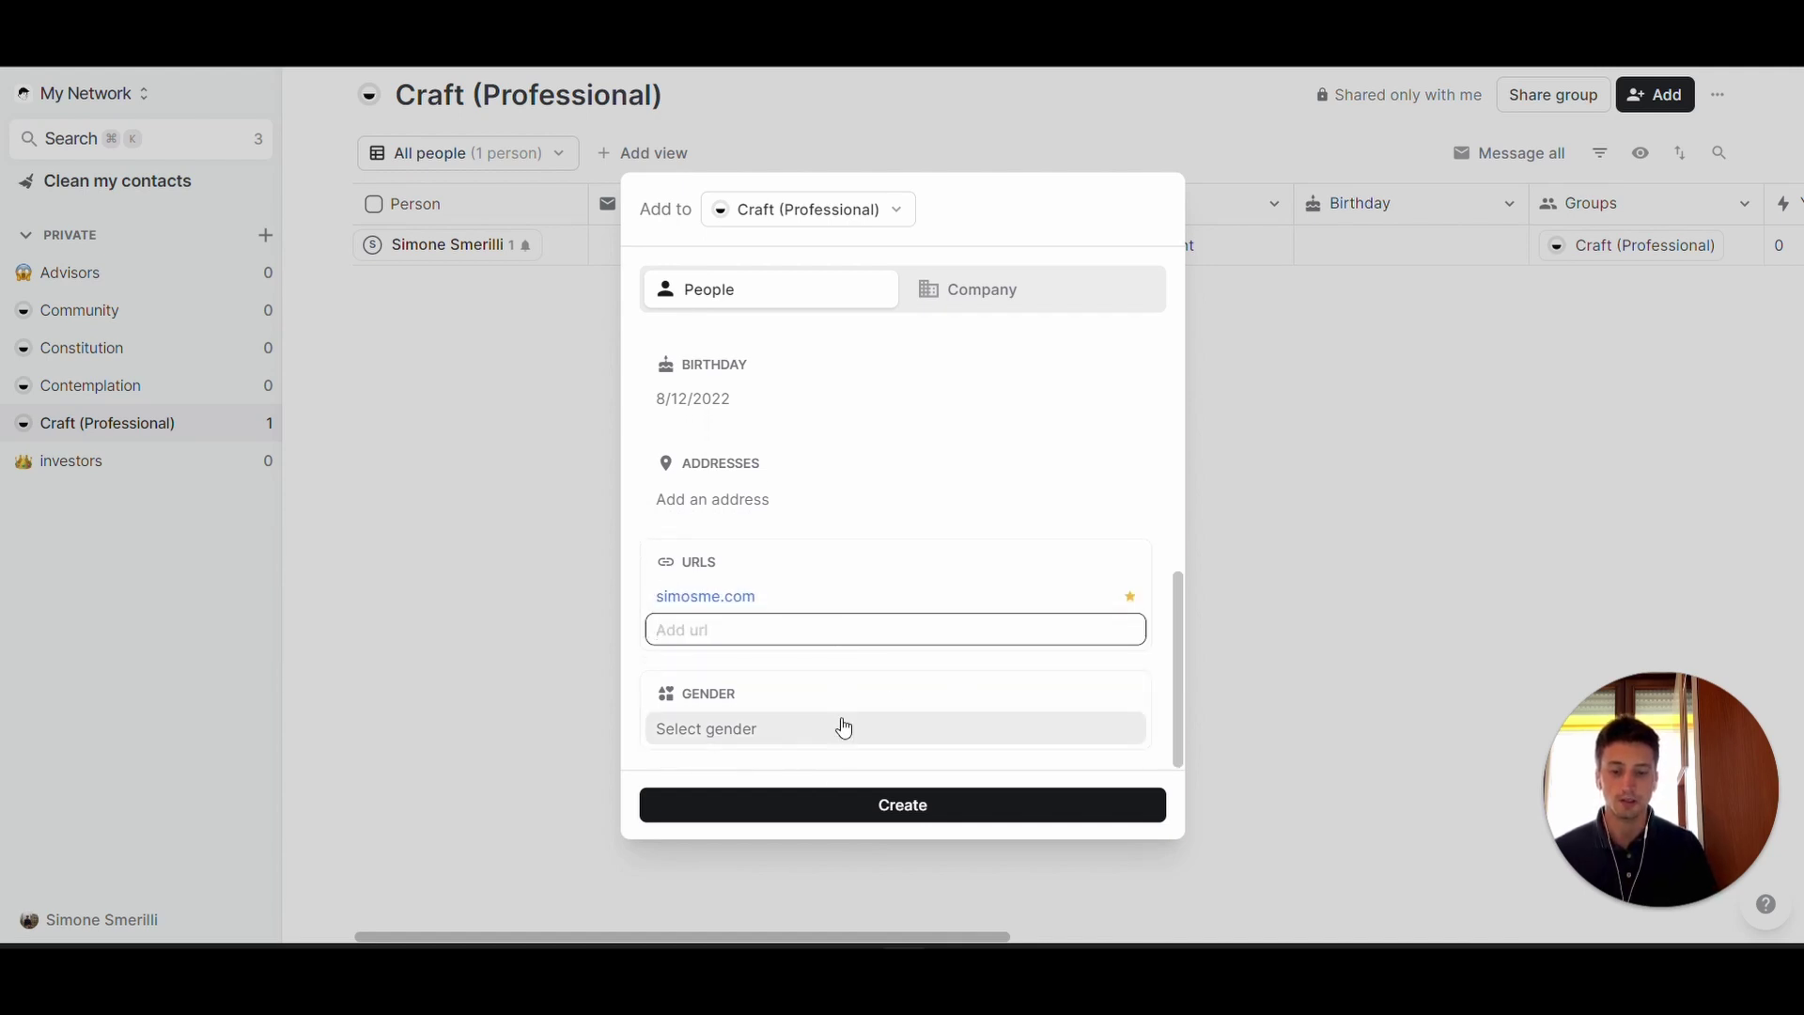
left_click(844, 728)
left_click(737, 561)
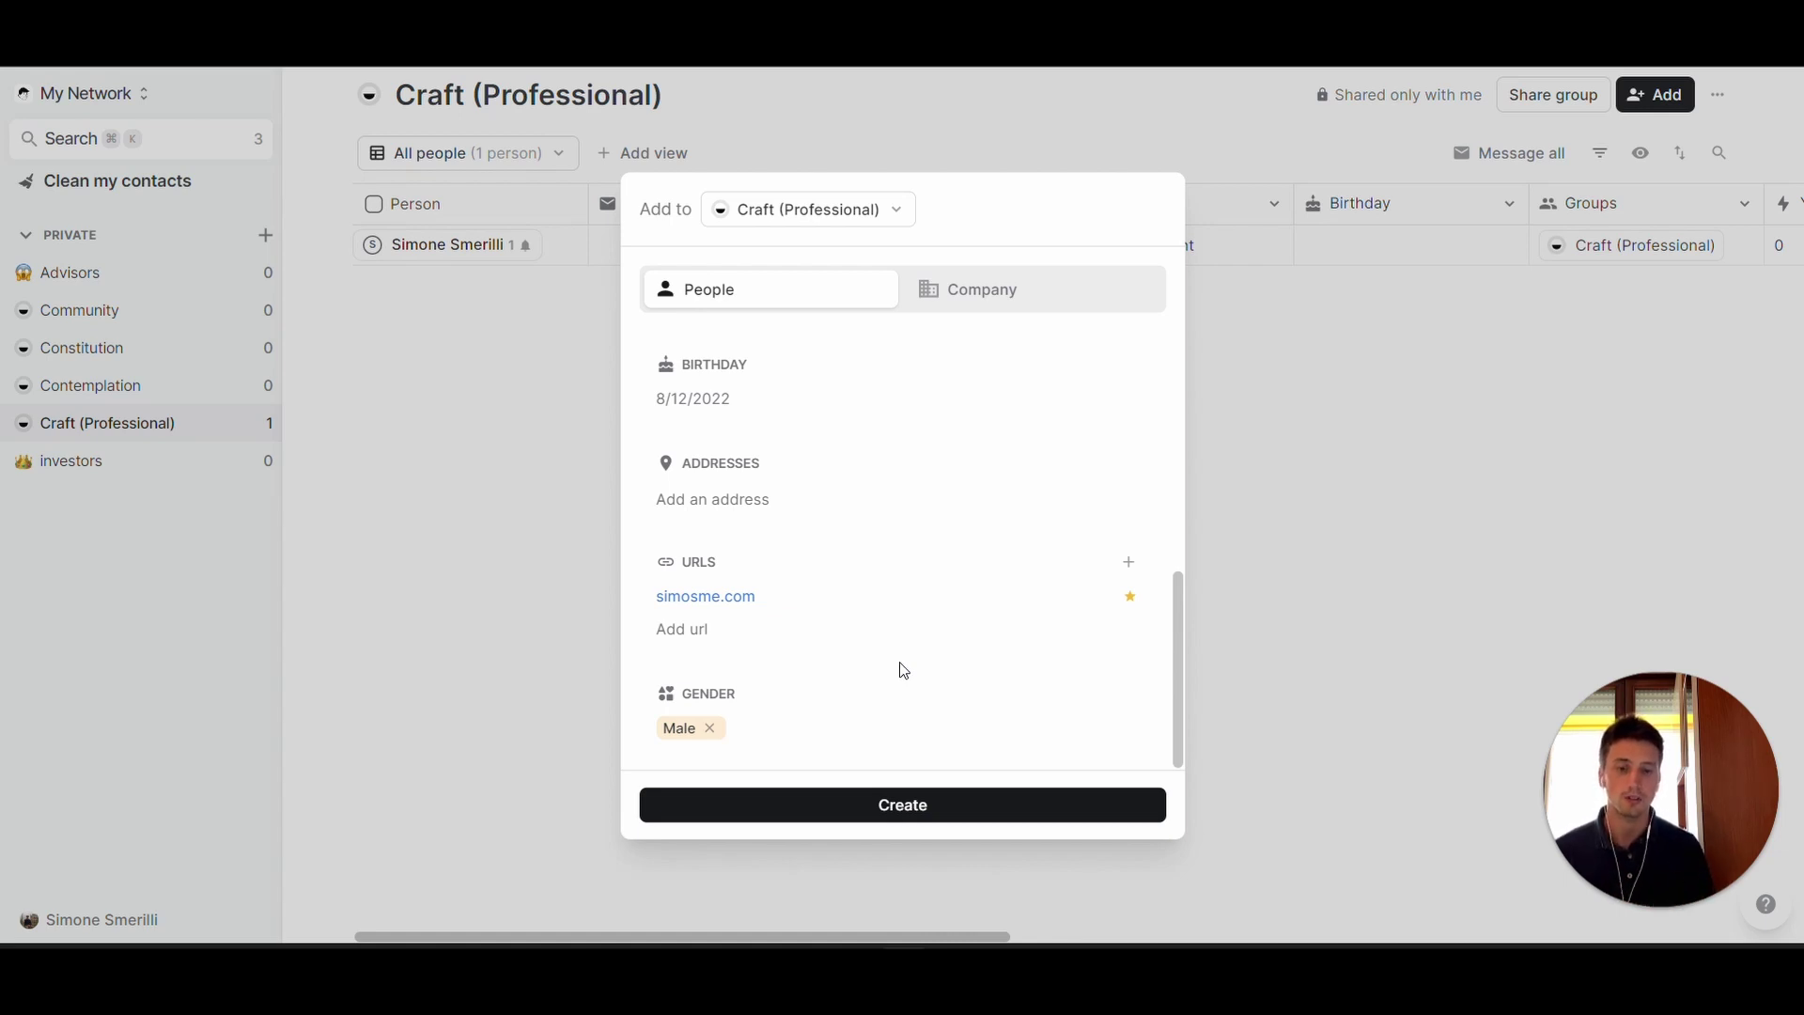
- Enter the contact's first and last name and create the contact
left_click(876, 806)
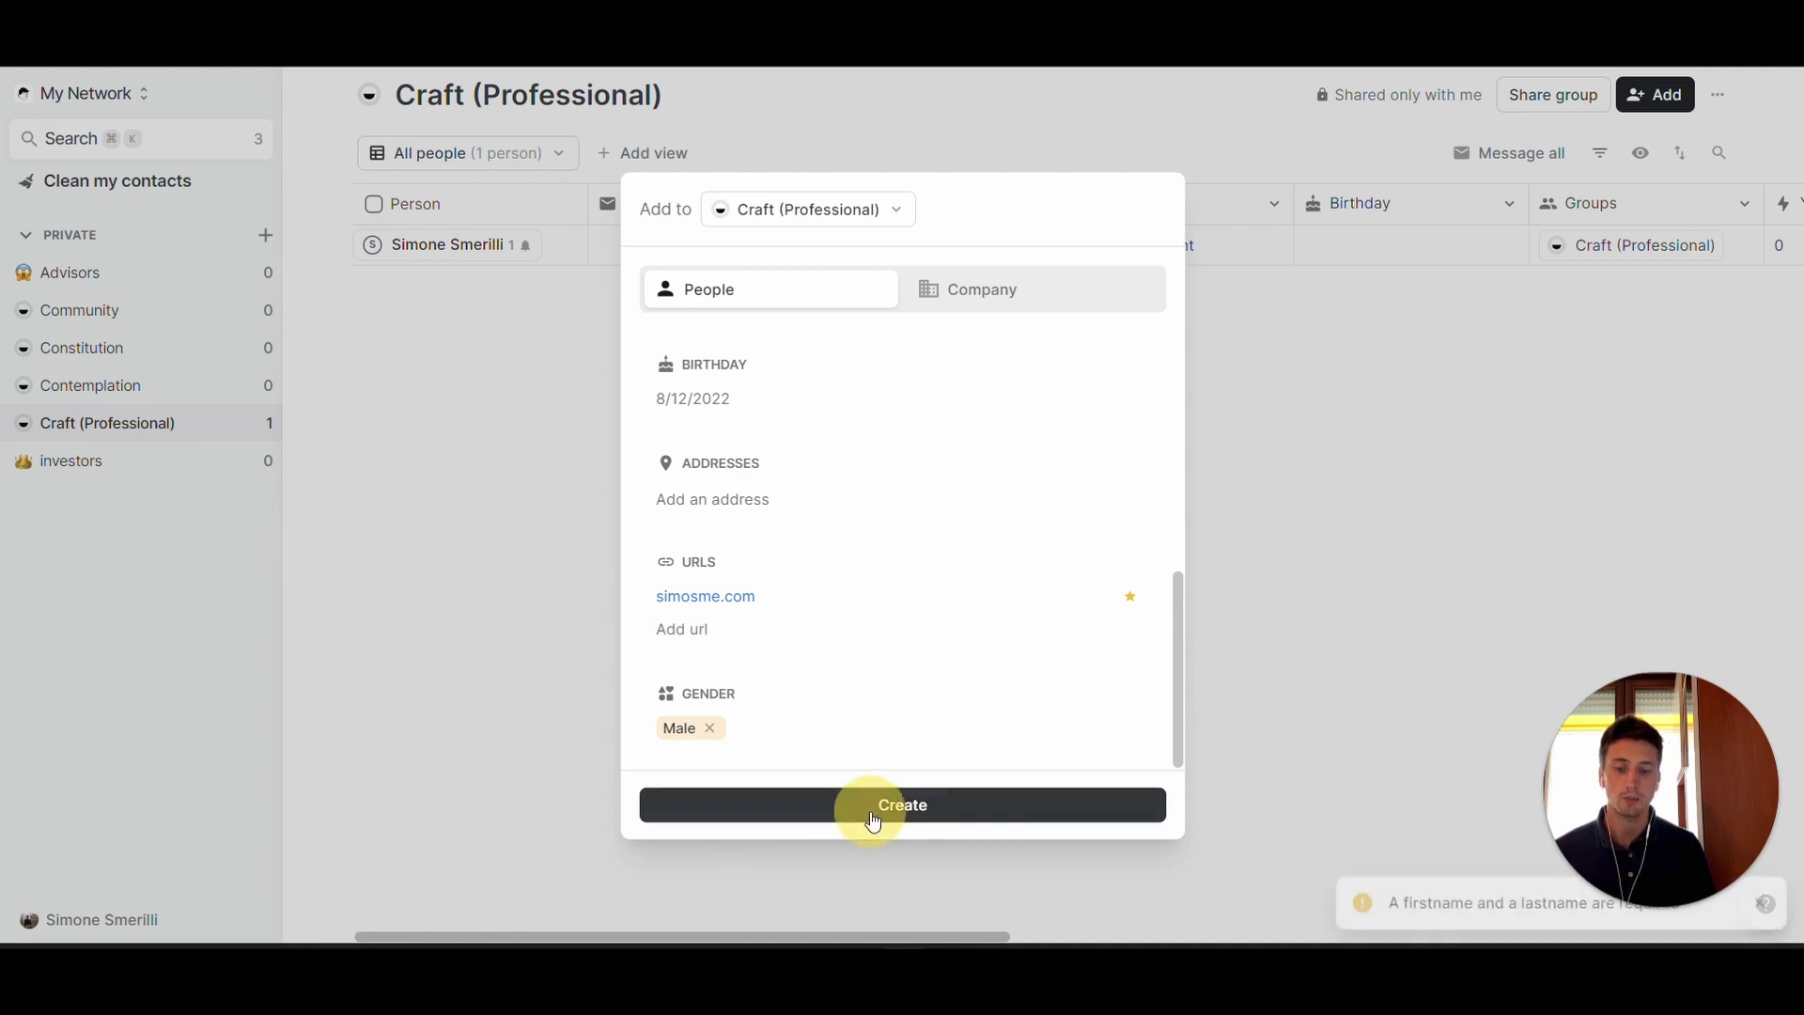
left_click(776, 367)
key("Tab")
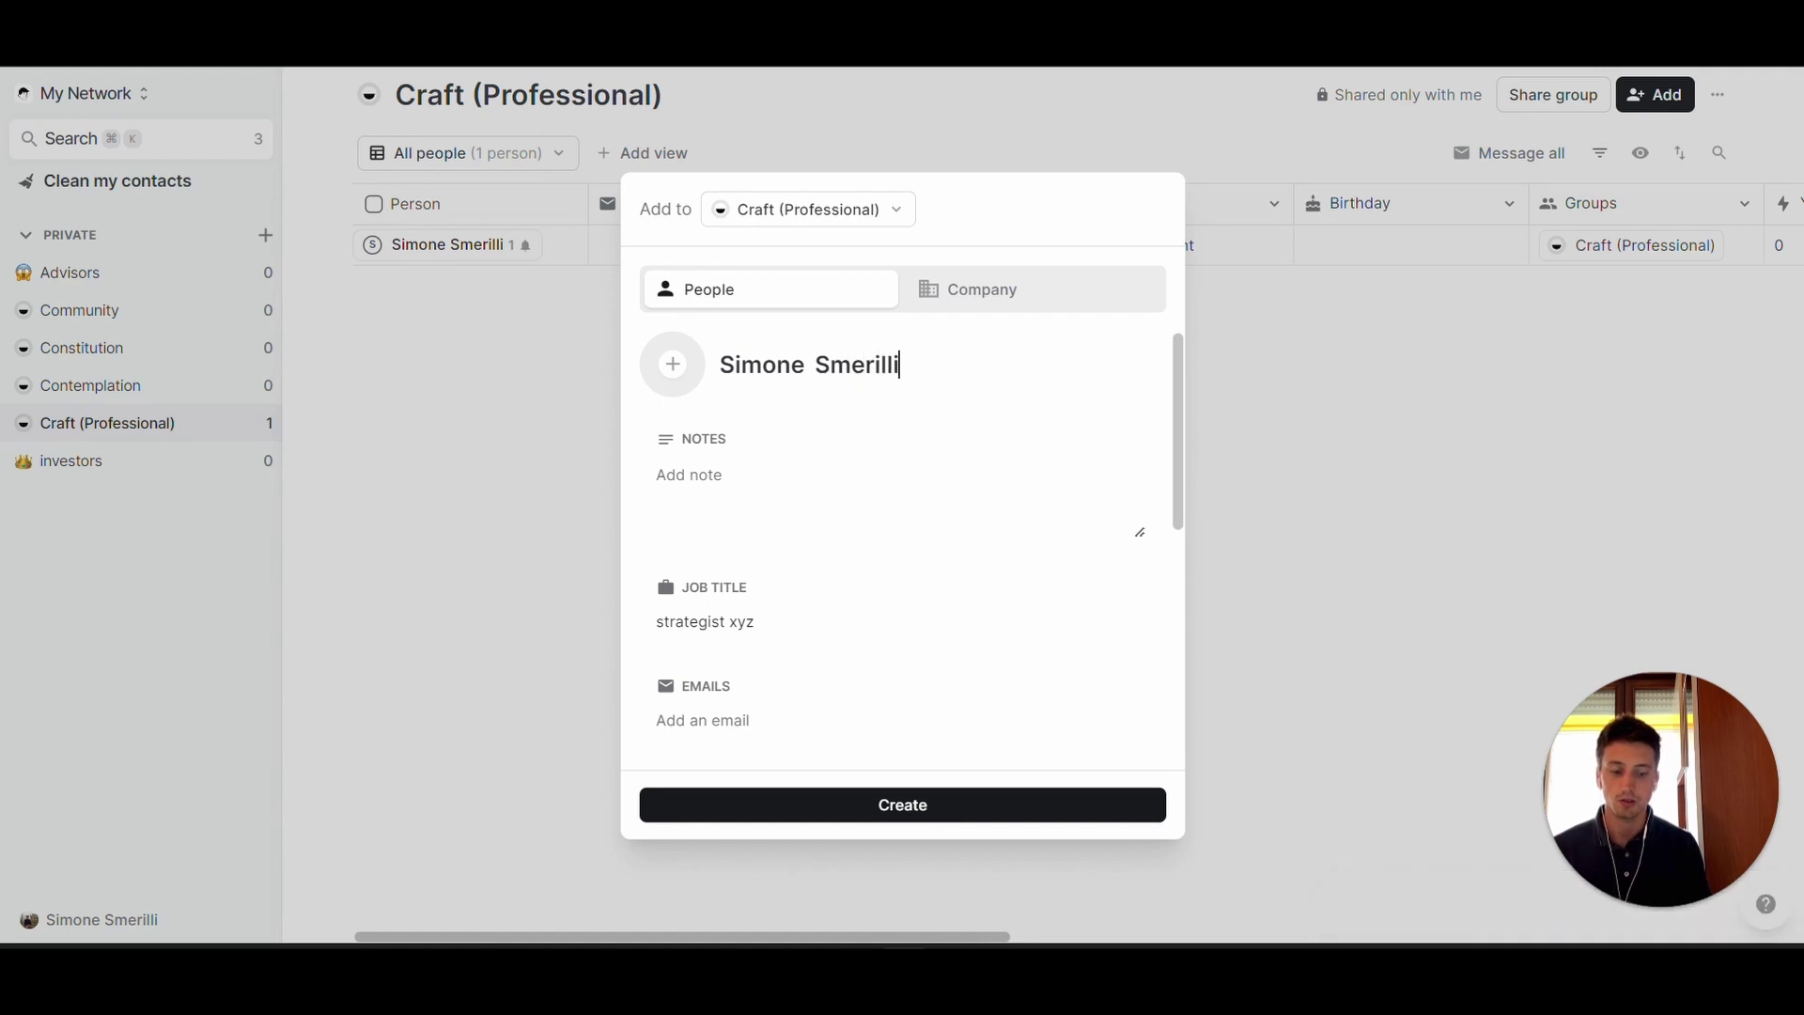
left_click(881, 808)
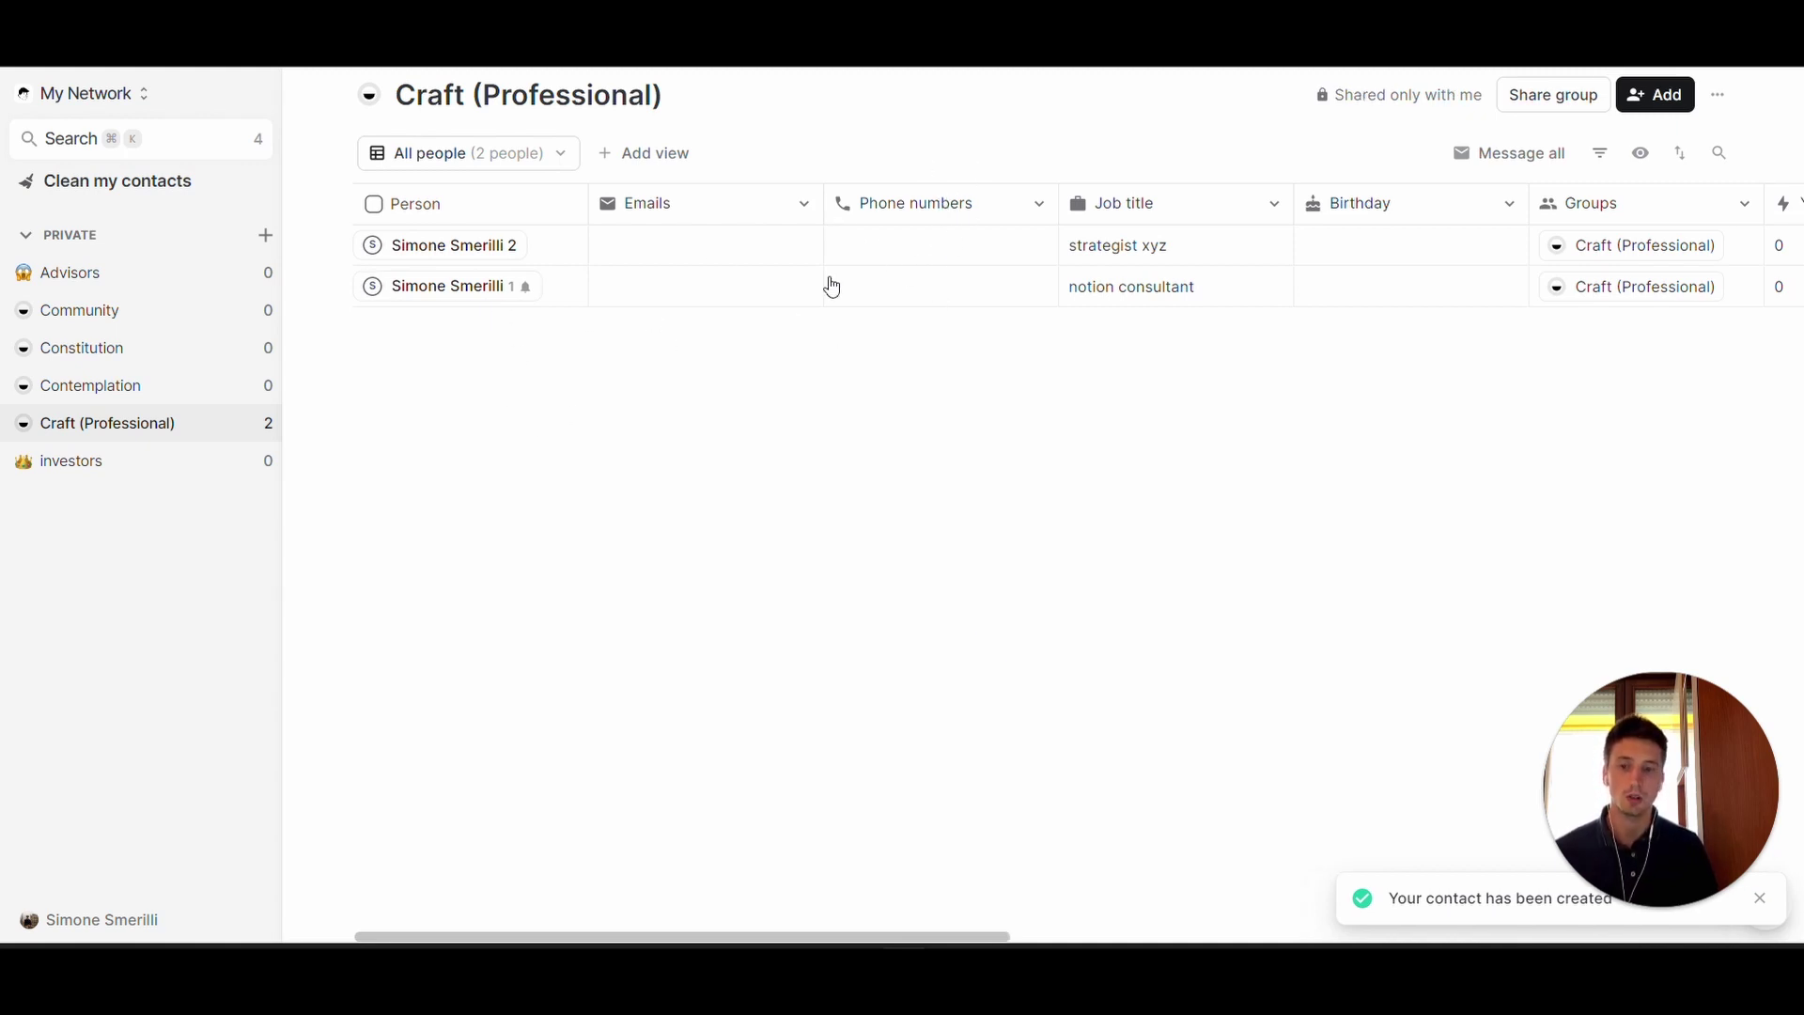
scroll(830, 286, "right", 10)
scroll(831, 284, "right", 5)
scroll(831, 283, "left", 15)
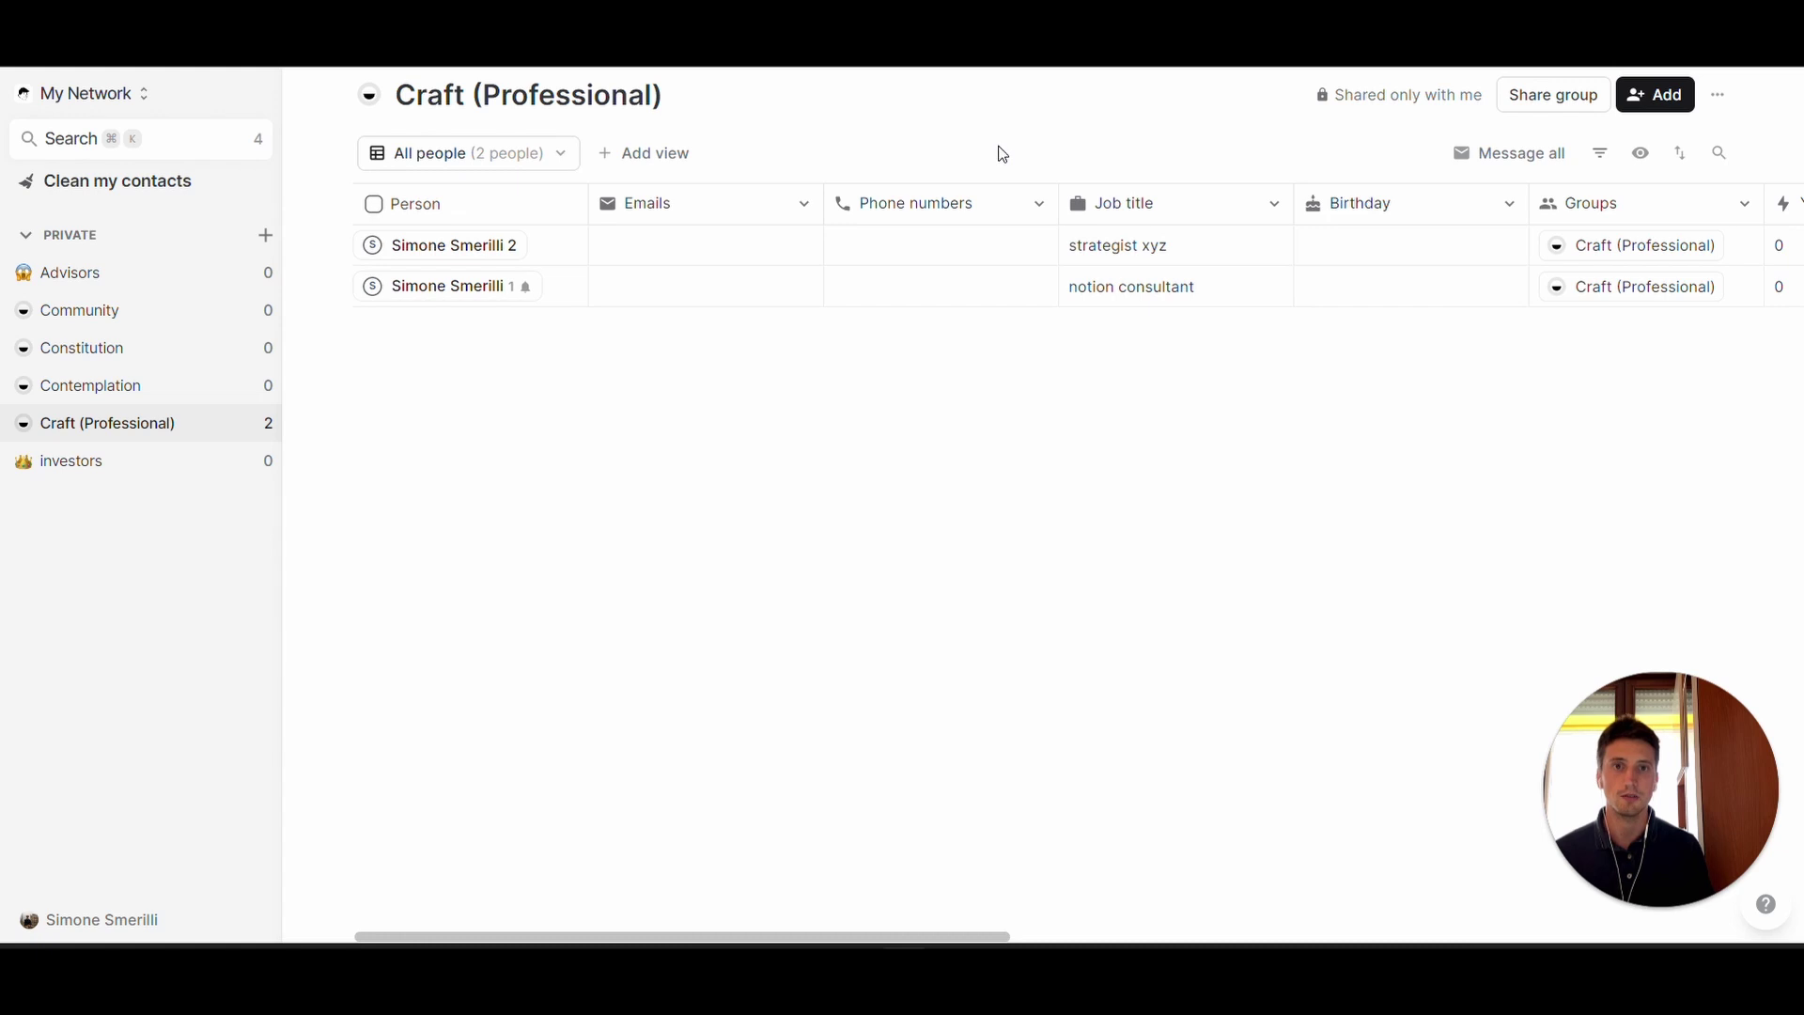
key("super+Tab")
- Tick 'Adding a contact' in the Notion checklist and return to folk
left_click(498, 291)
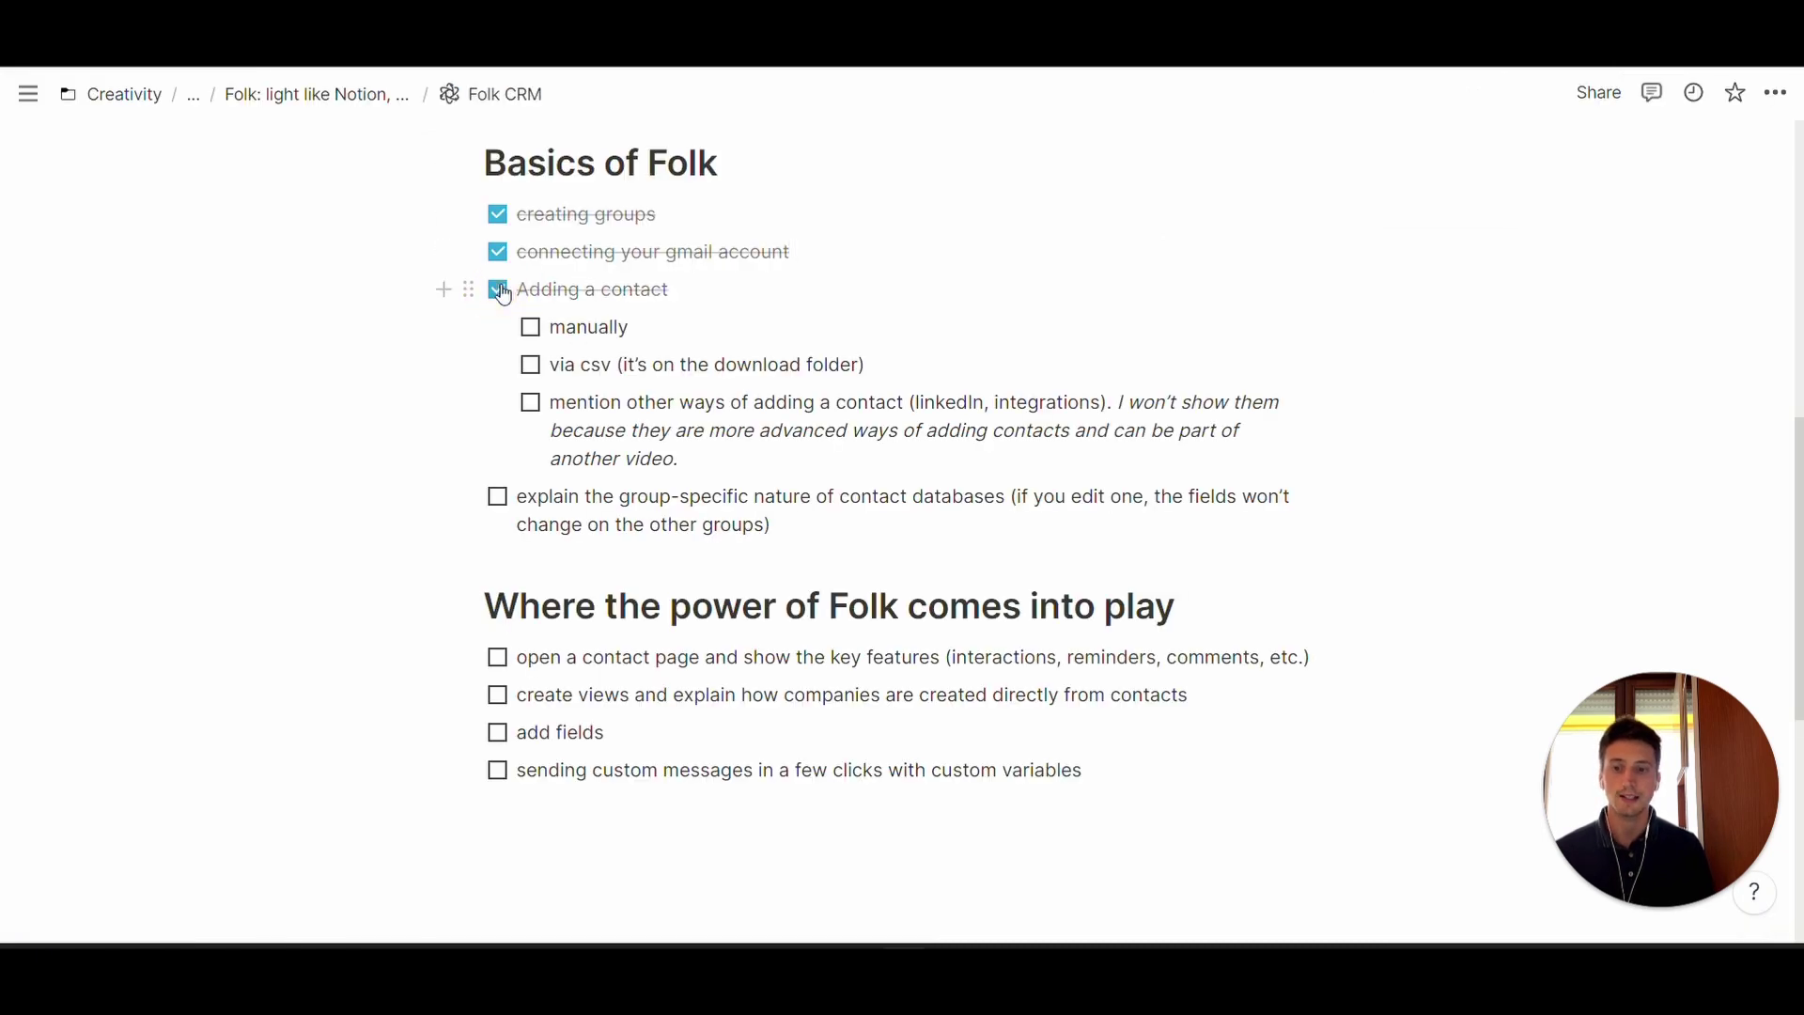
scroll(498, 338, "down", 2)
left_click(797, 380)
scroll(802, 414, "up", 2)
key("super+Tab")
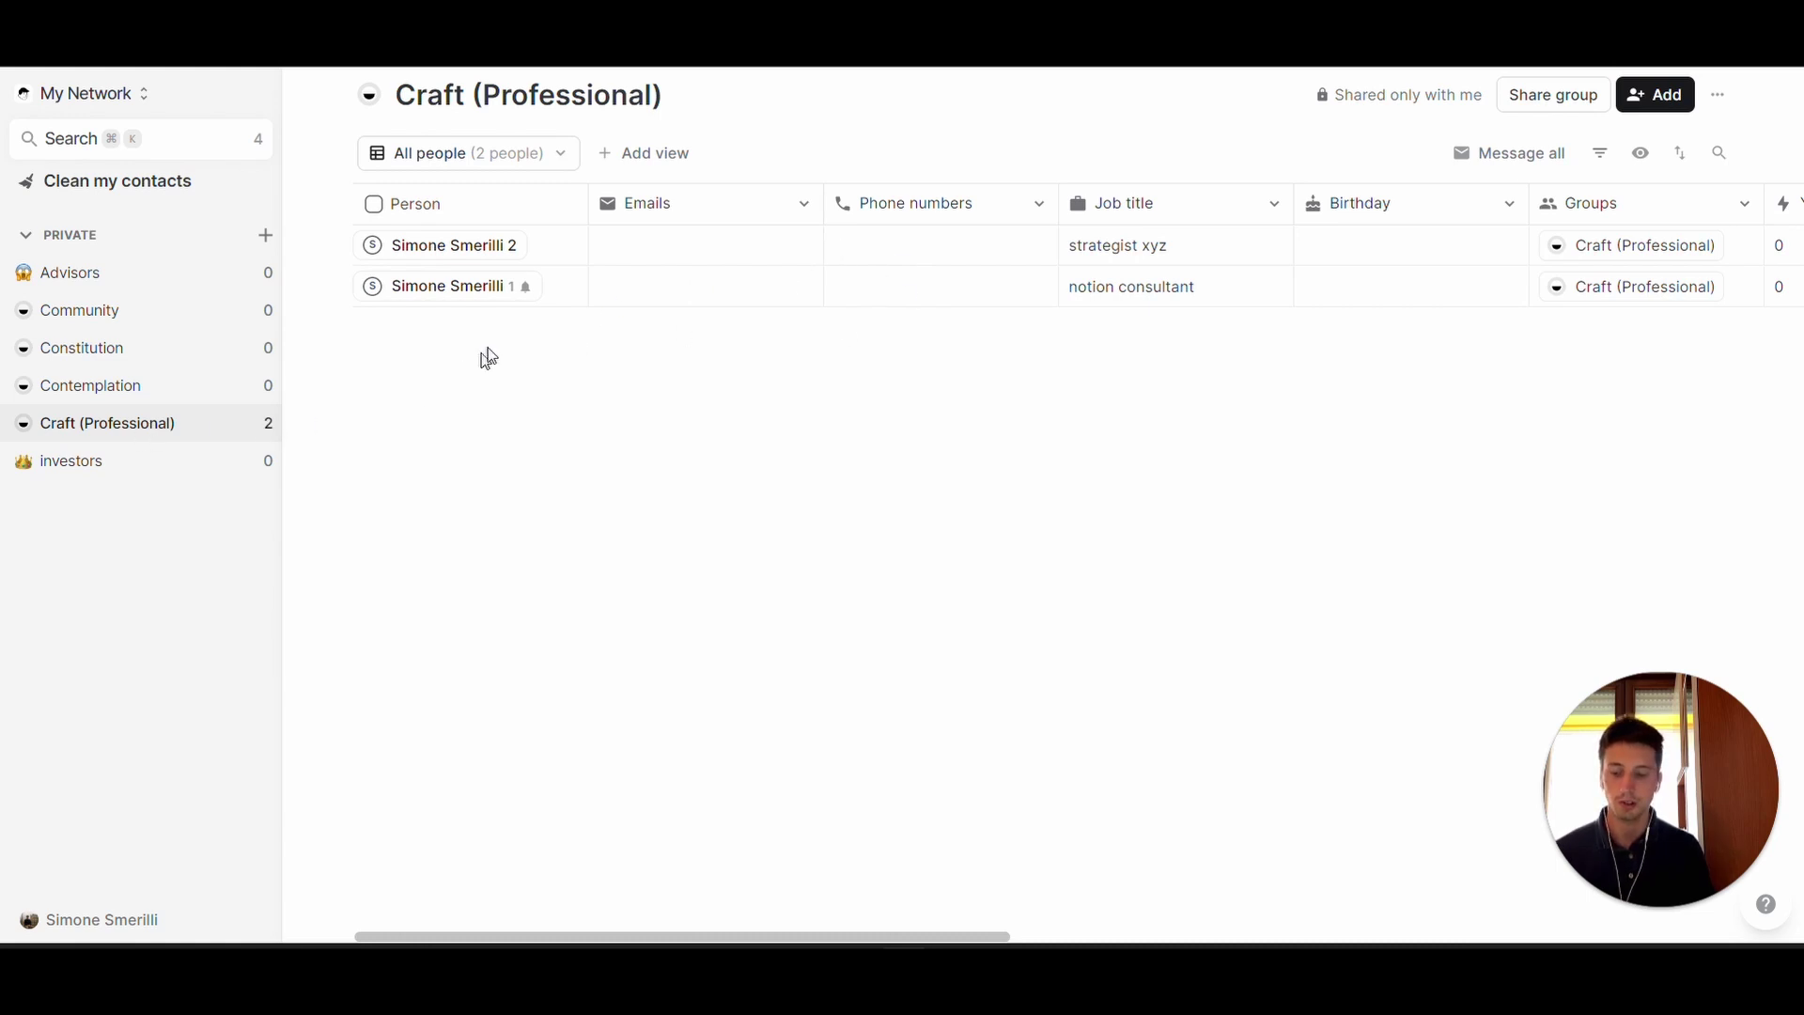
- Add a User-type column to the table and rename it from Assign to 'Owner'
scroll(801, 291, "right", 10)
left_click(1679, 203)
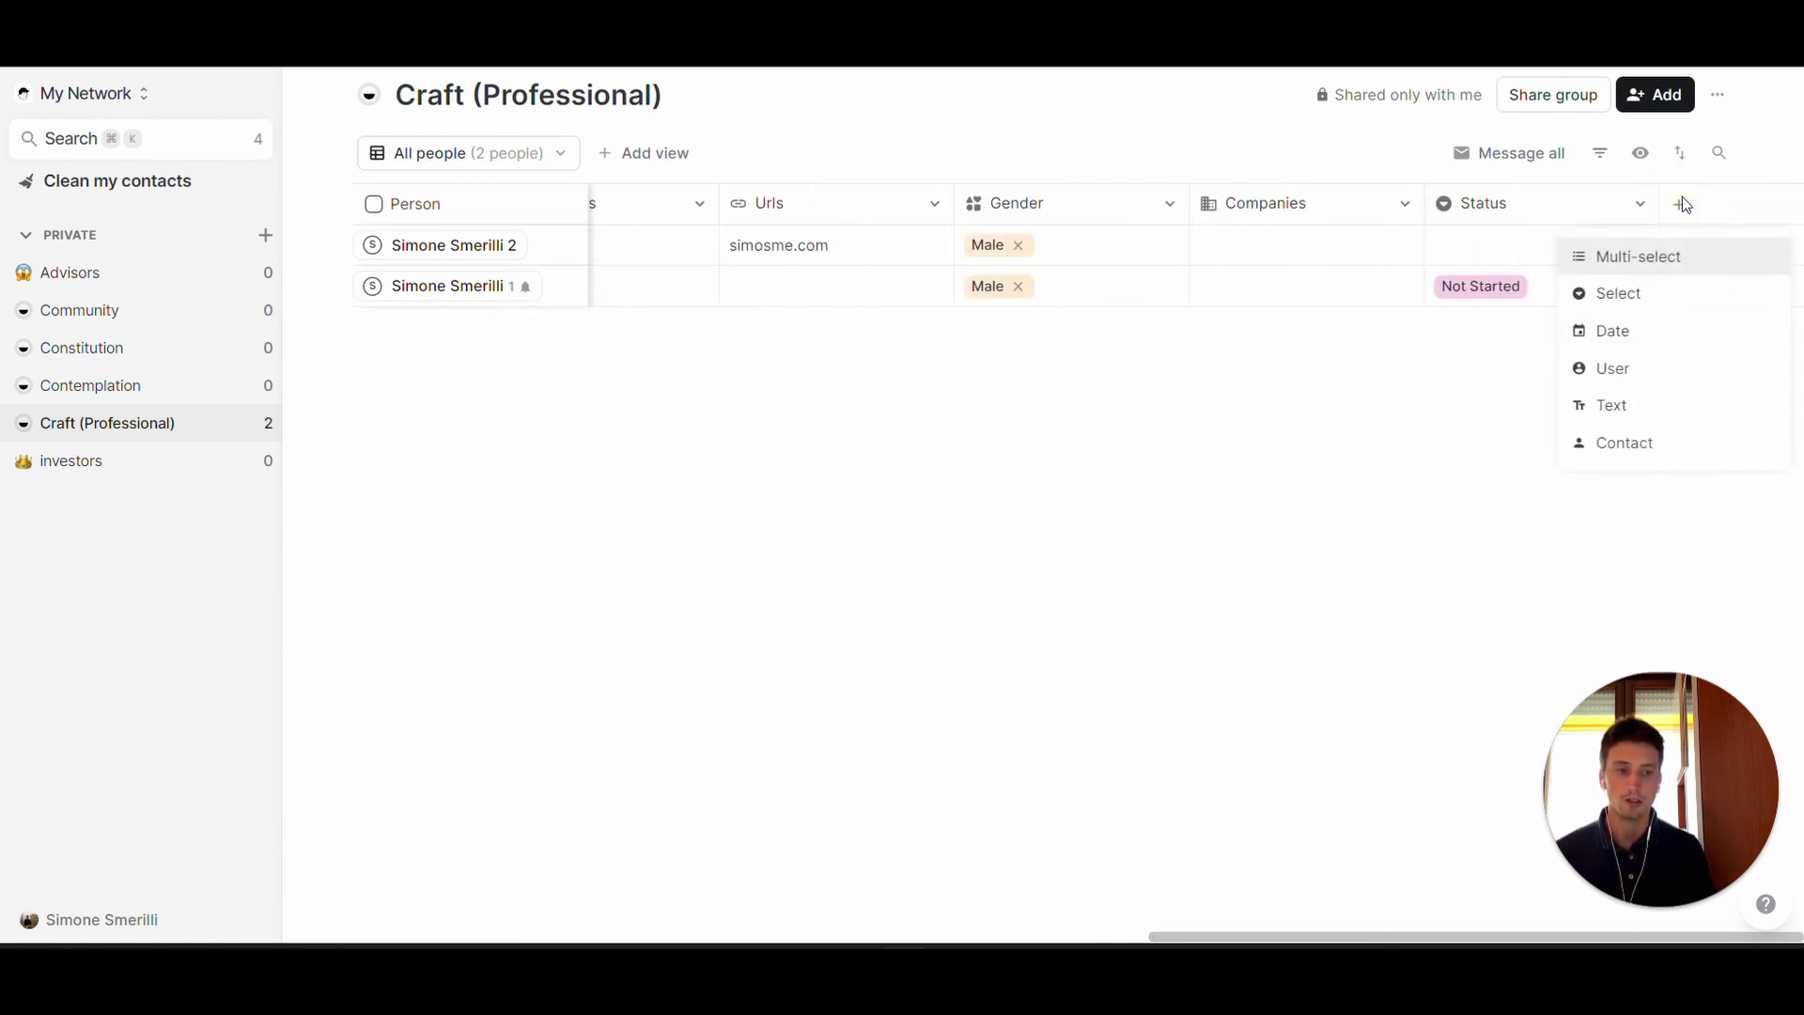
left_click(1629, 368)
double_click(1598, 261)
type("Owner")
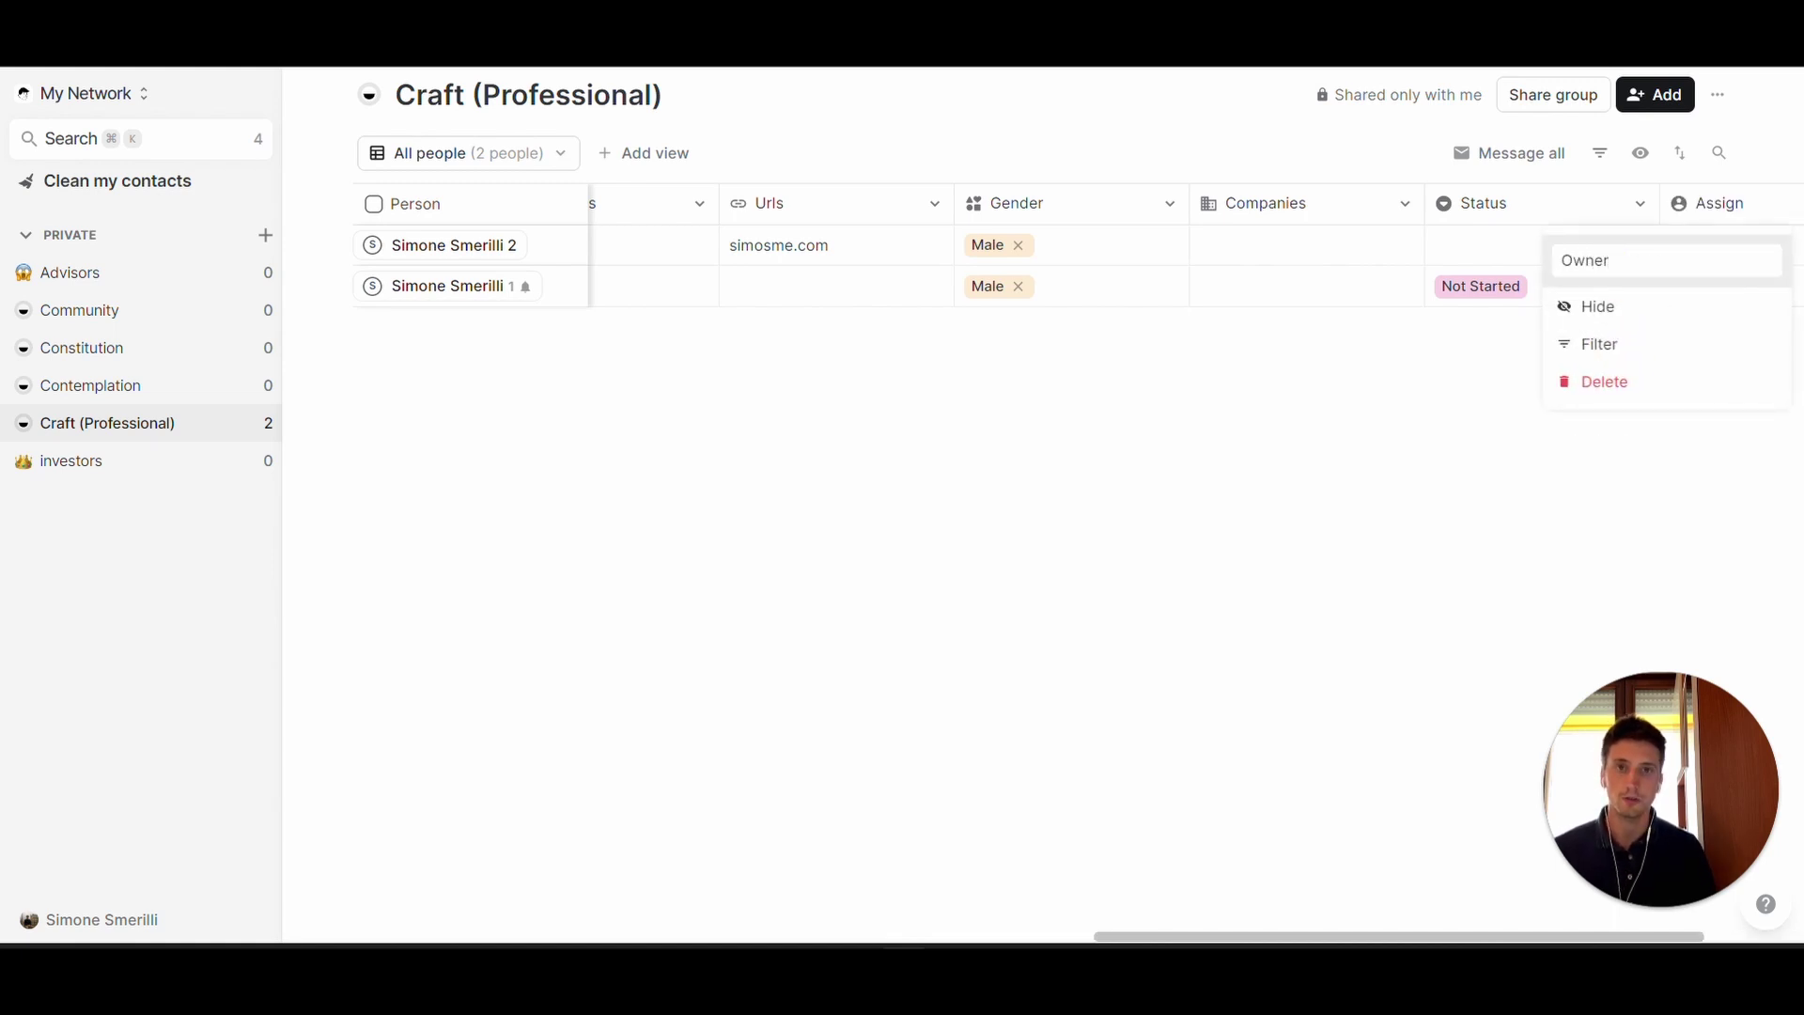
key("Return")
- Check the first row's Owner picker without assigning anyone, then go to the Contemplation group
scroll(1577, 299, "right", 3)
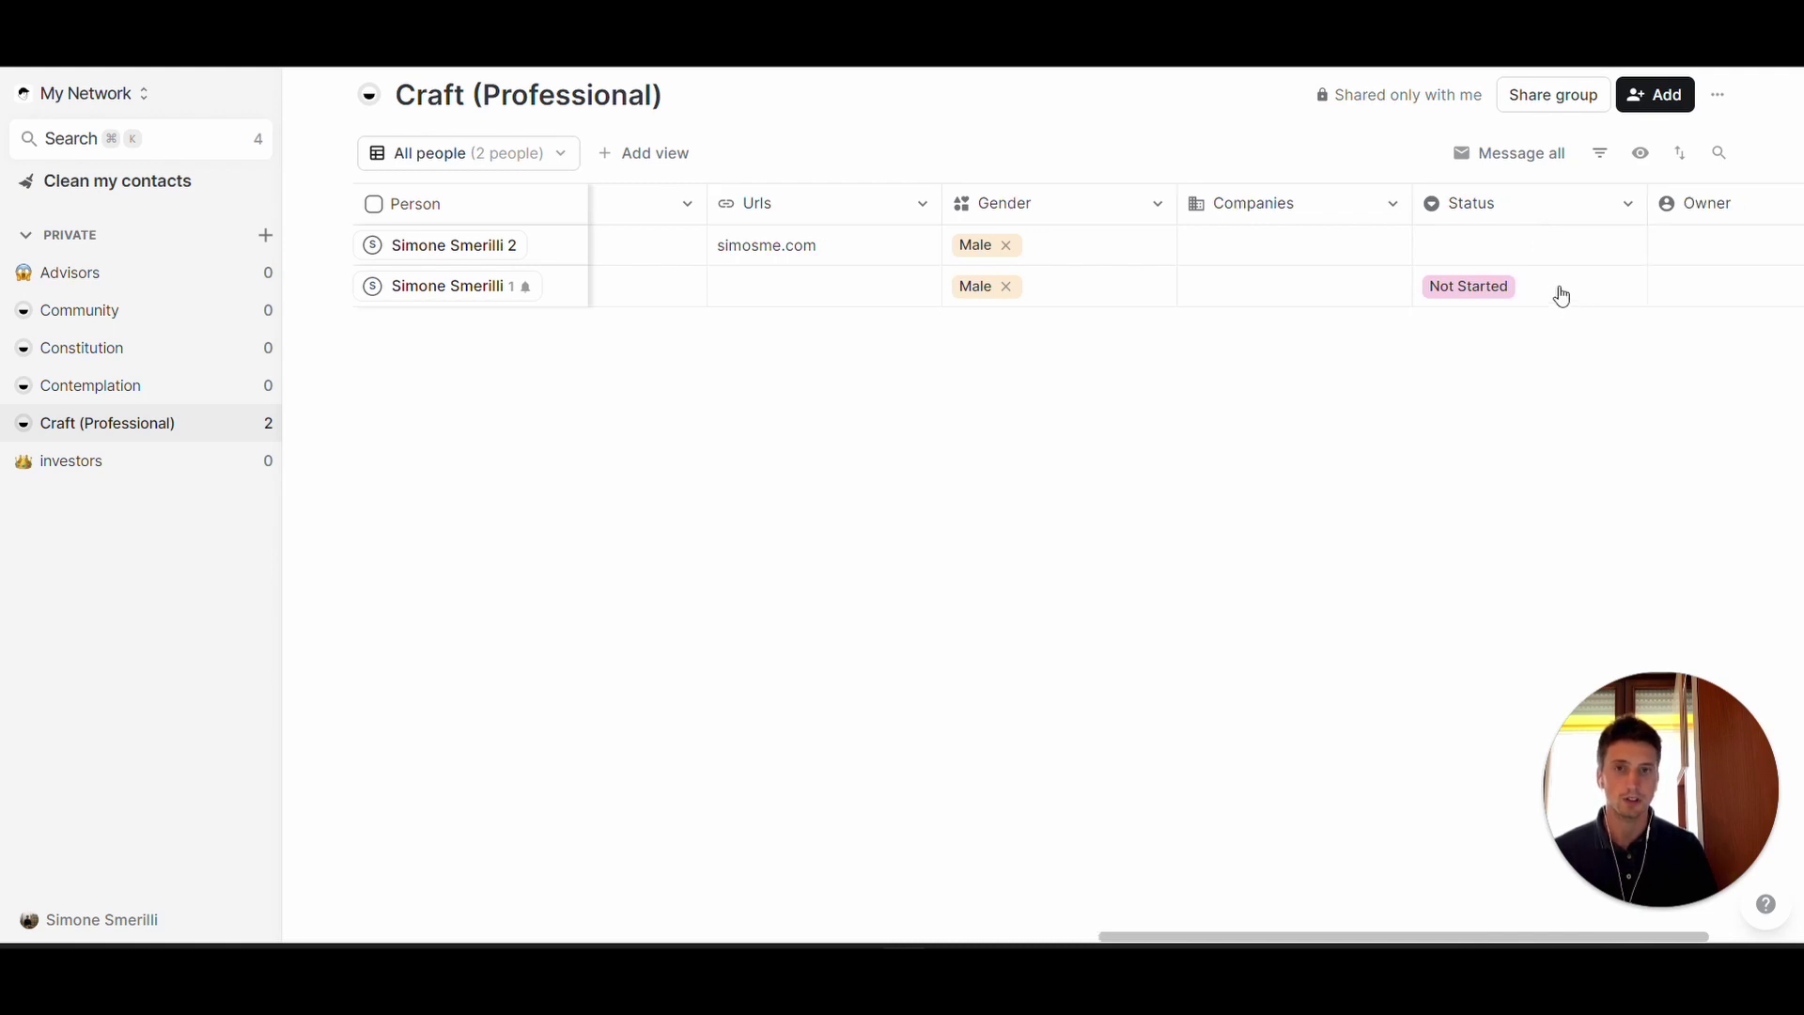
left_click(1569, 246)
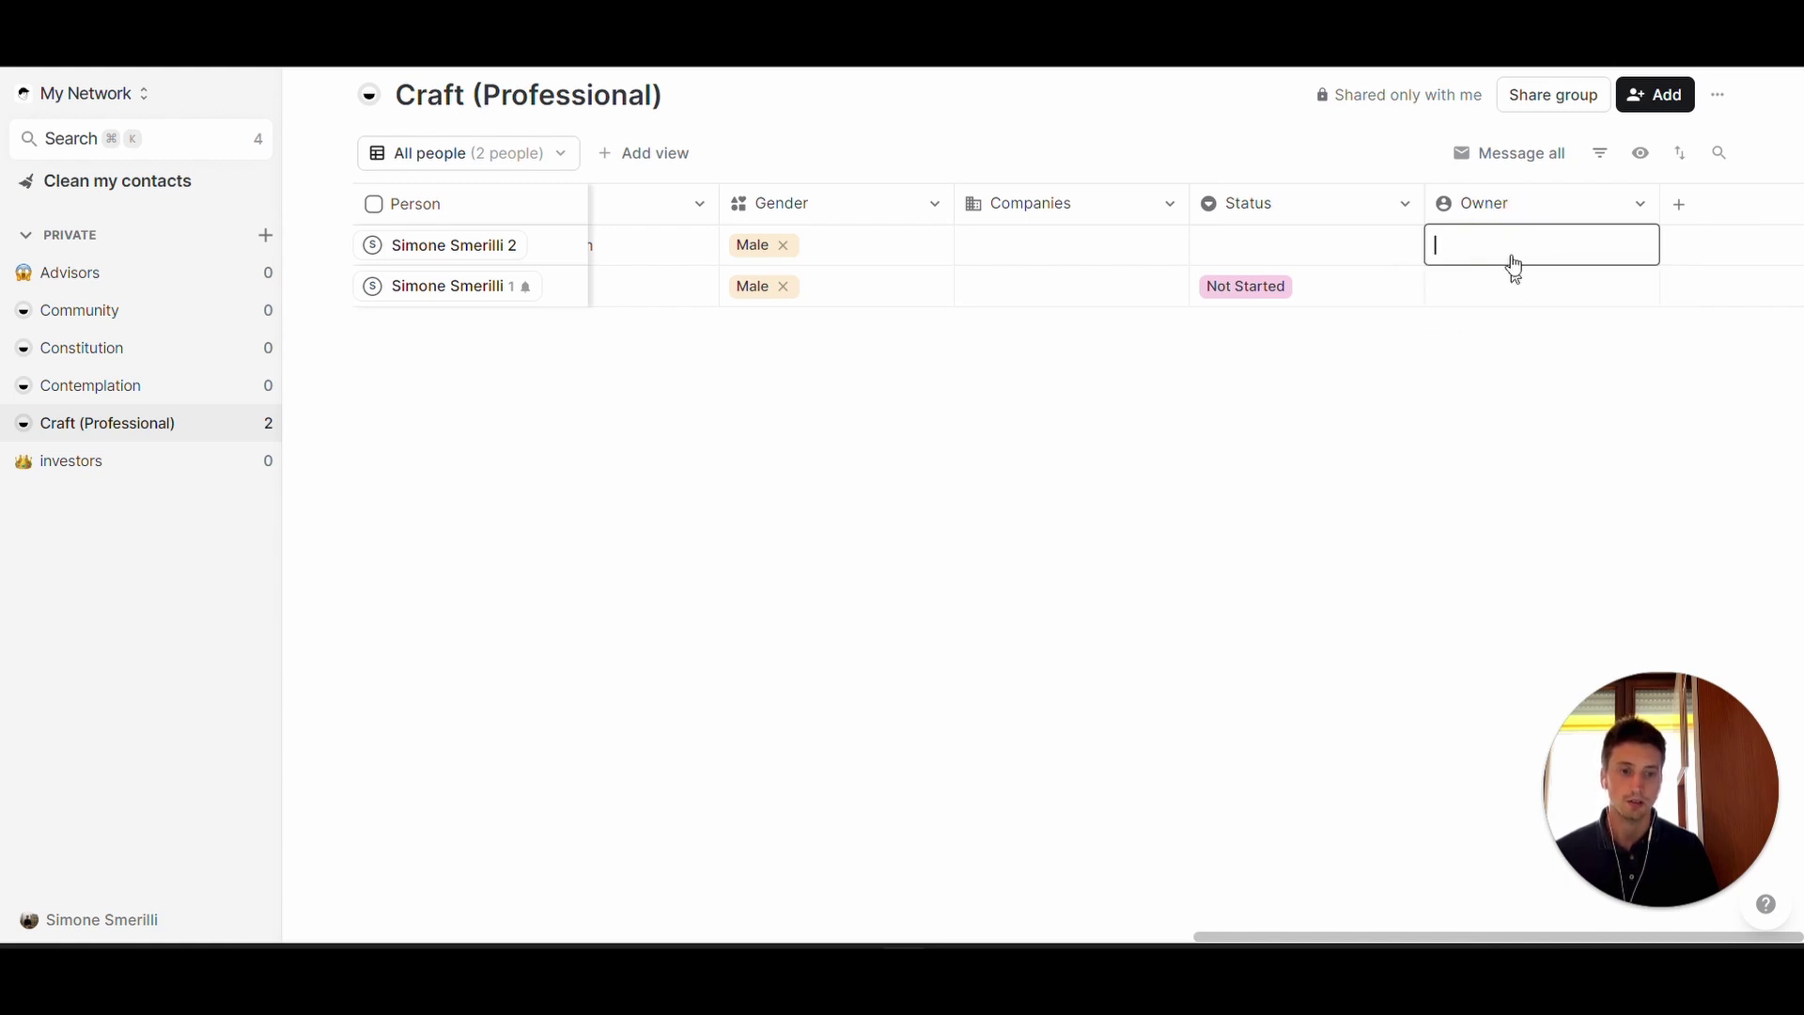
left_click(1523, 482)
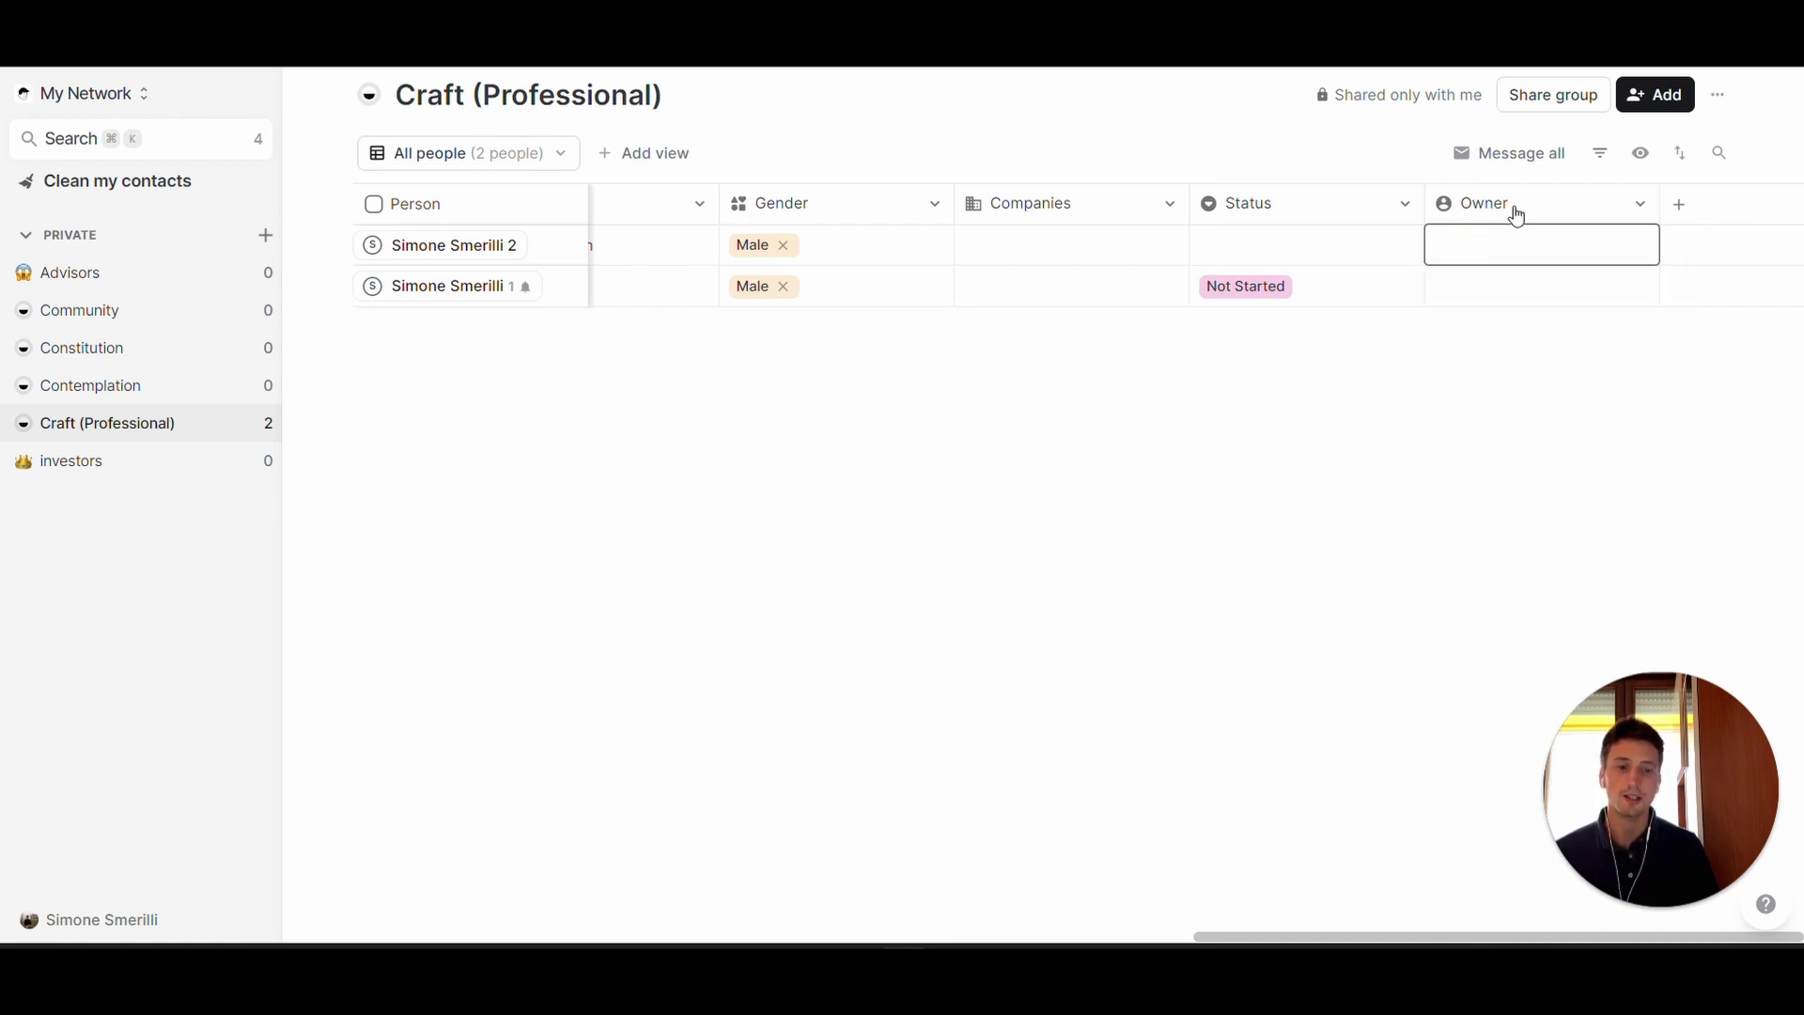
left_click(117, 391)
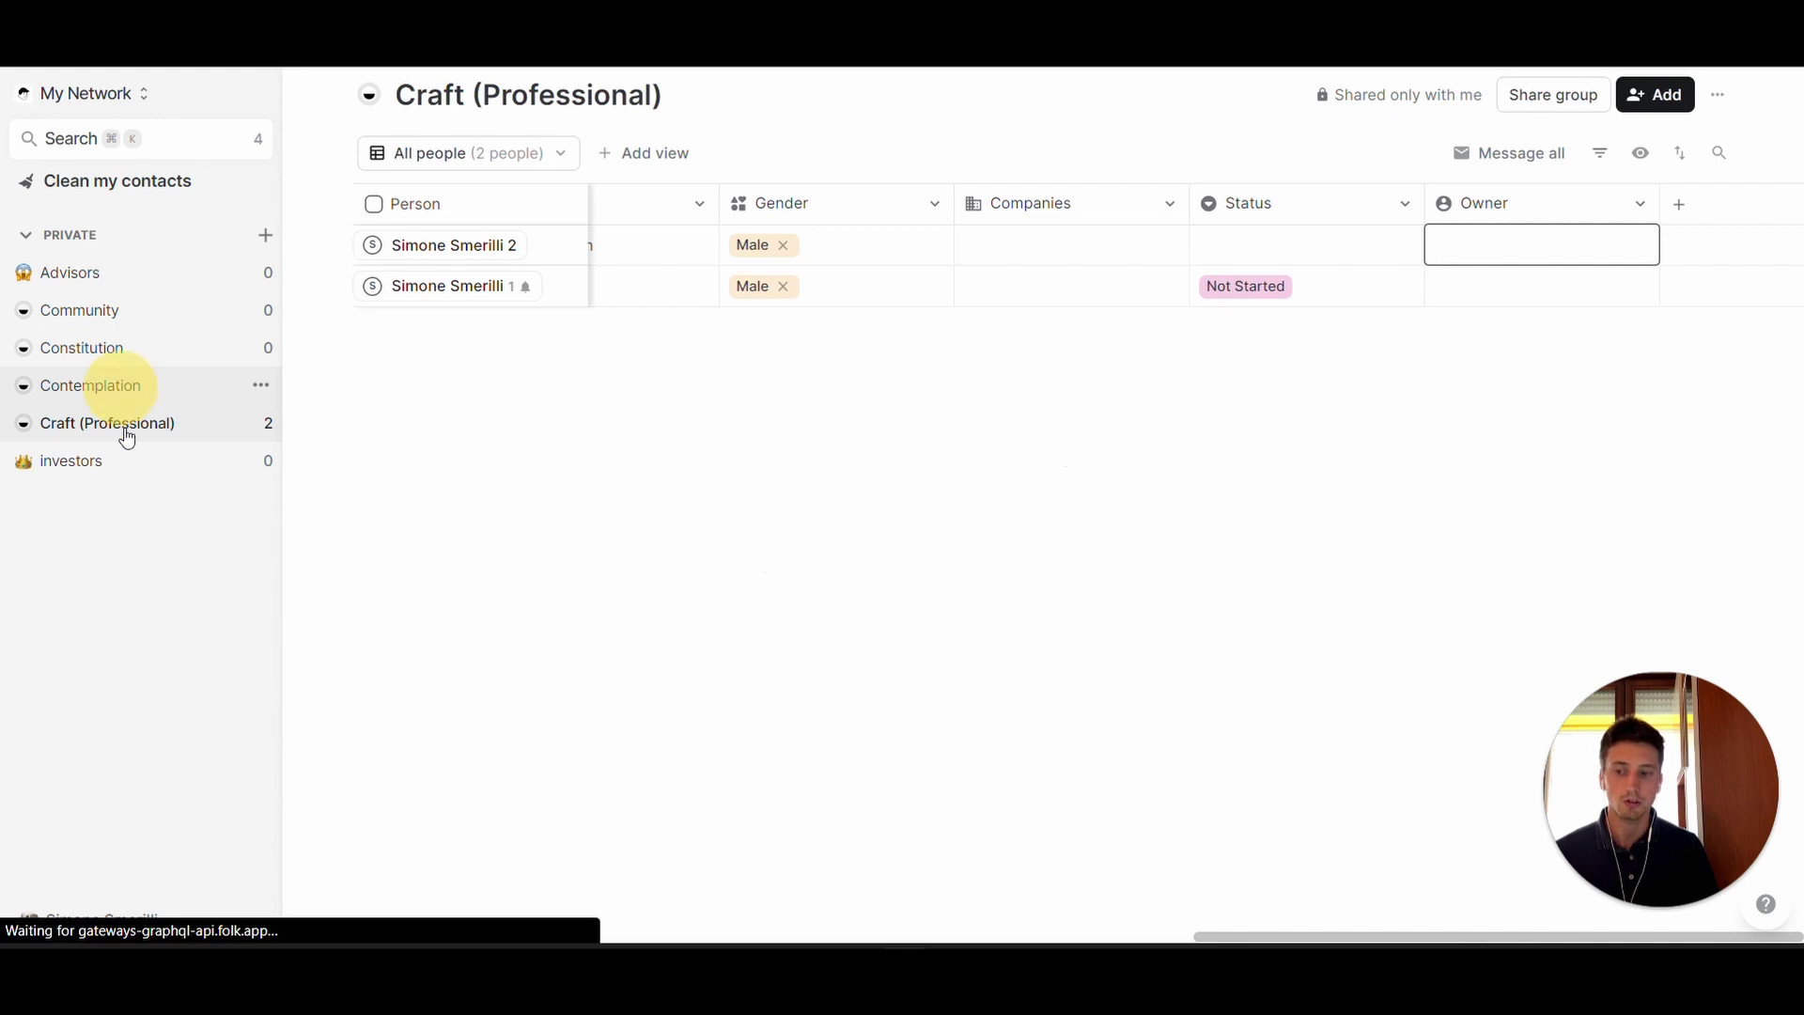
scroll(964, 282, "right", 5)
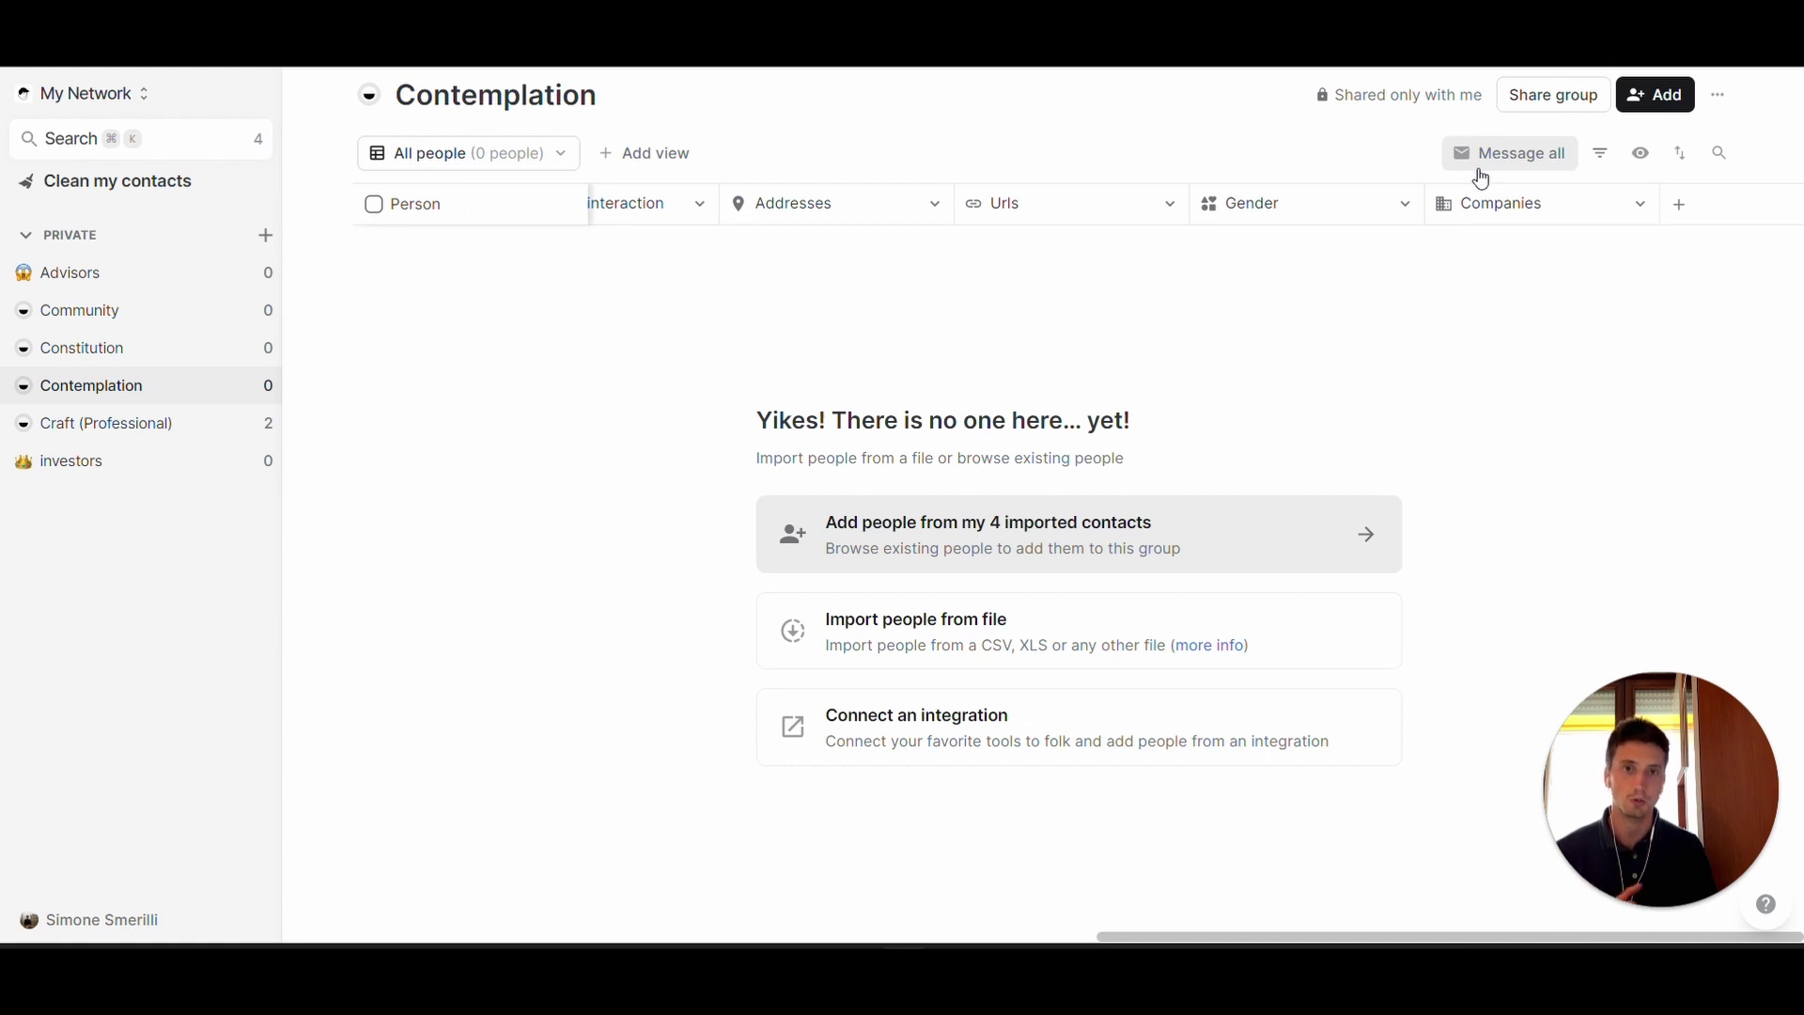
left_click(151, 423)
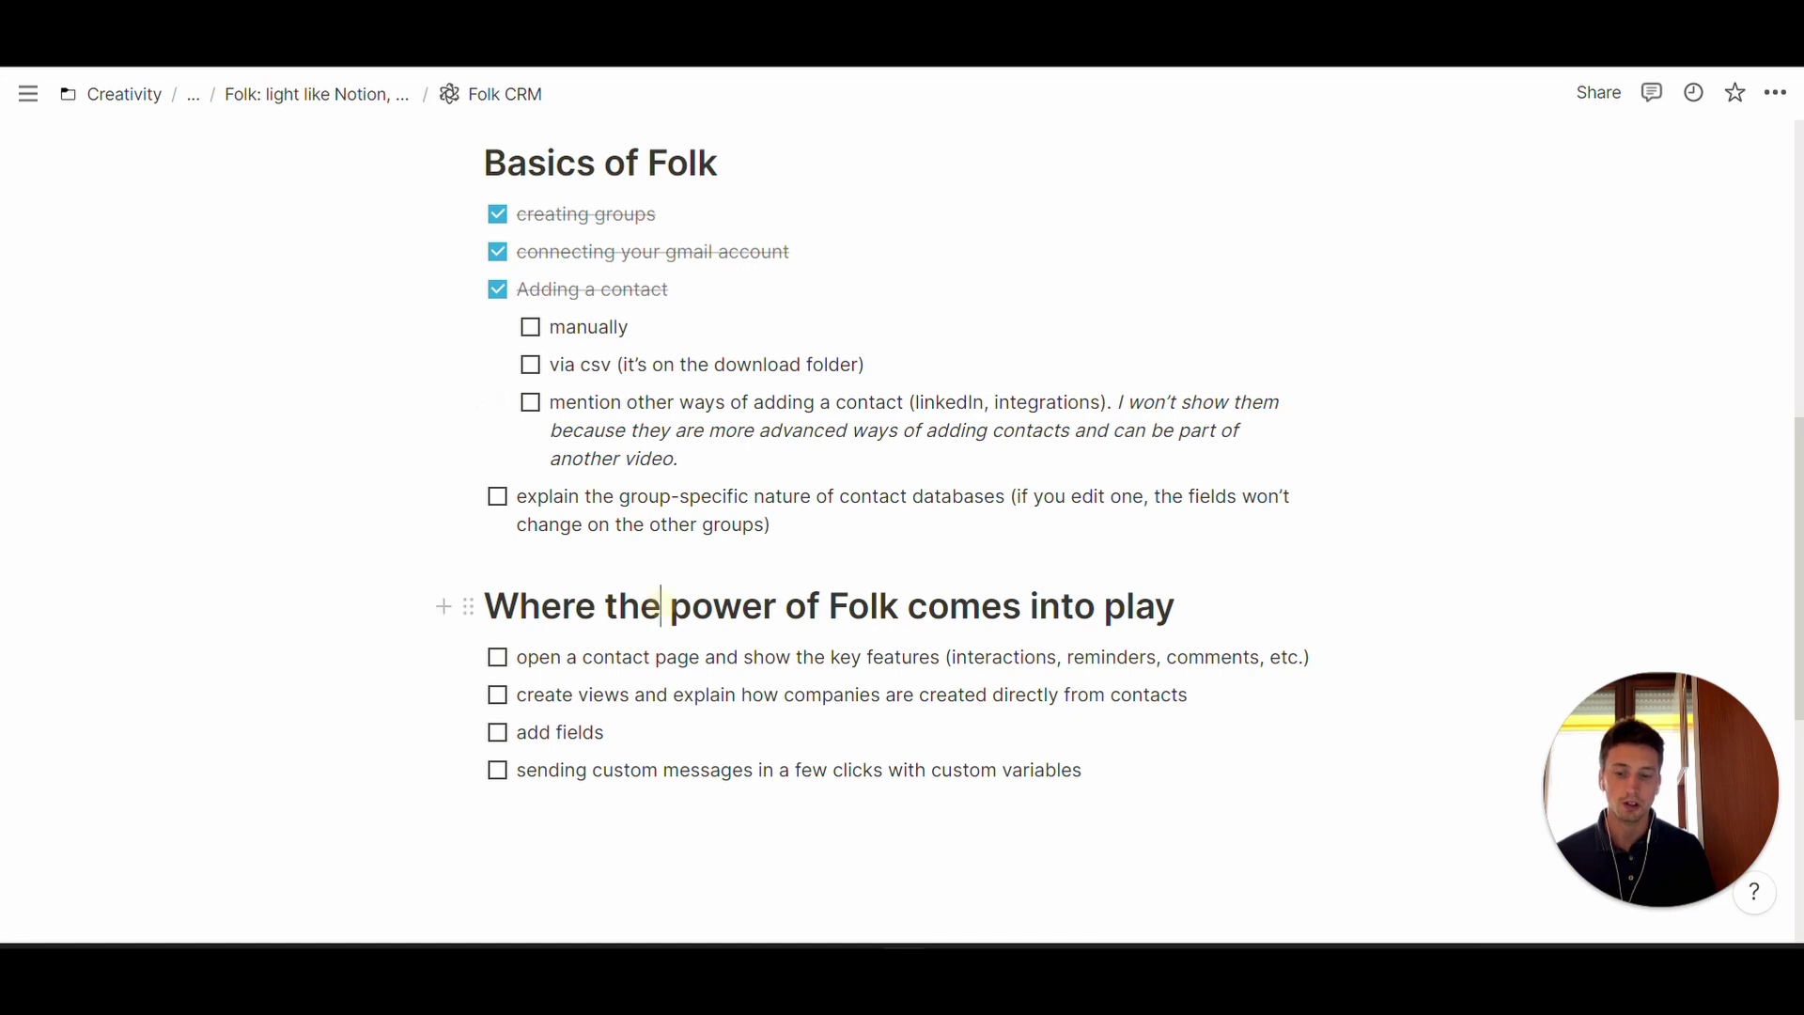
- Tick the 'explain the group-specific nature of contact databases' to-do in Notion
left_click_drag(664, 606, 918, 606)
left_click(498, 496)
left_click(541, 606)
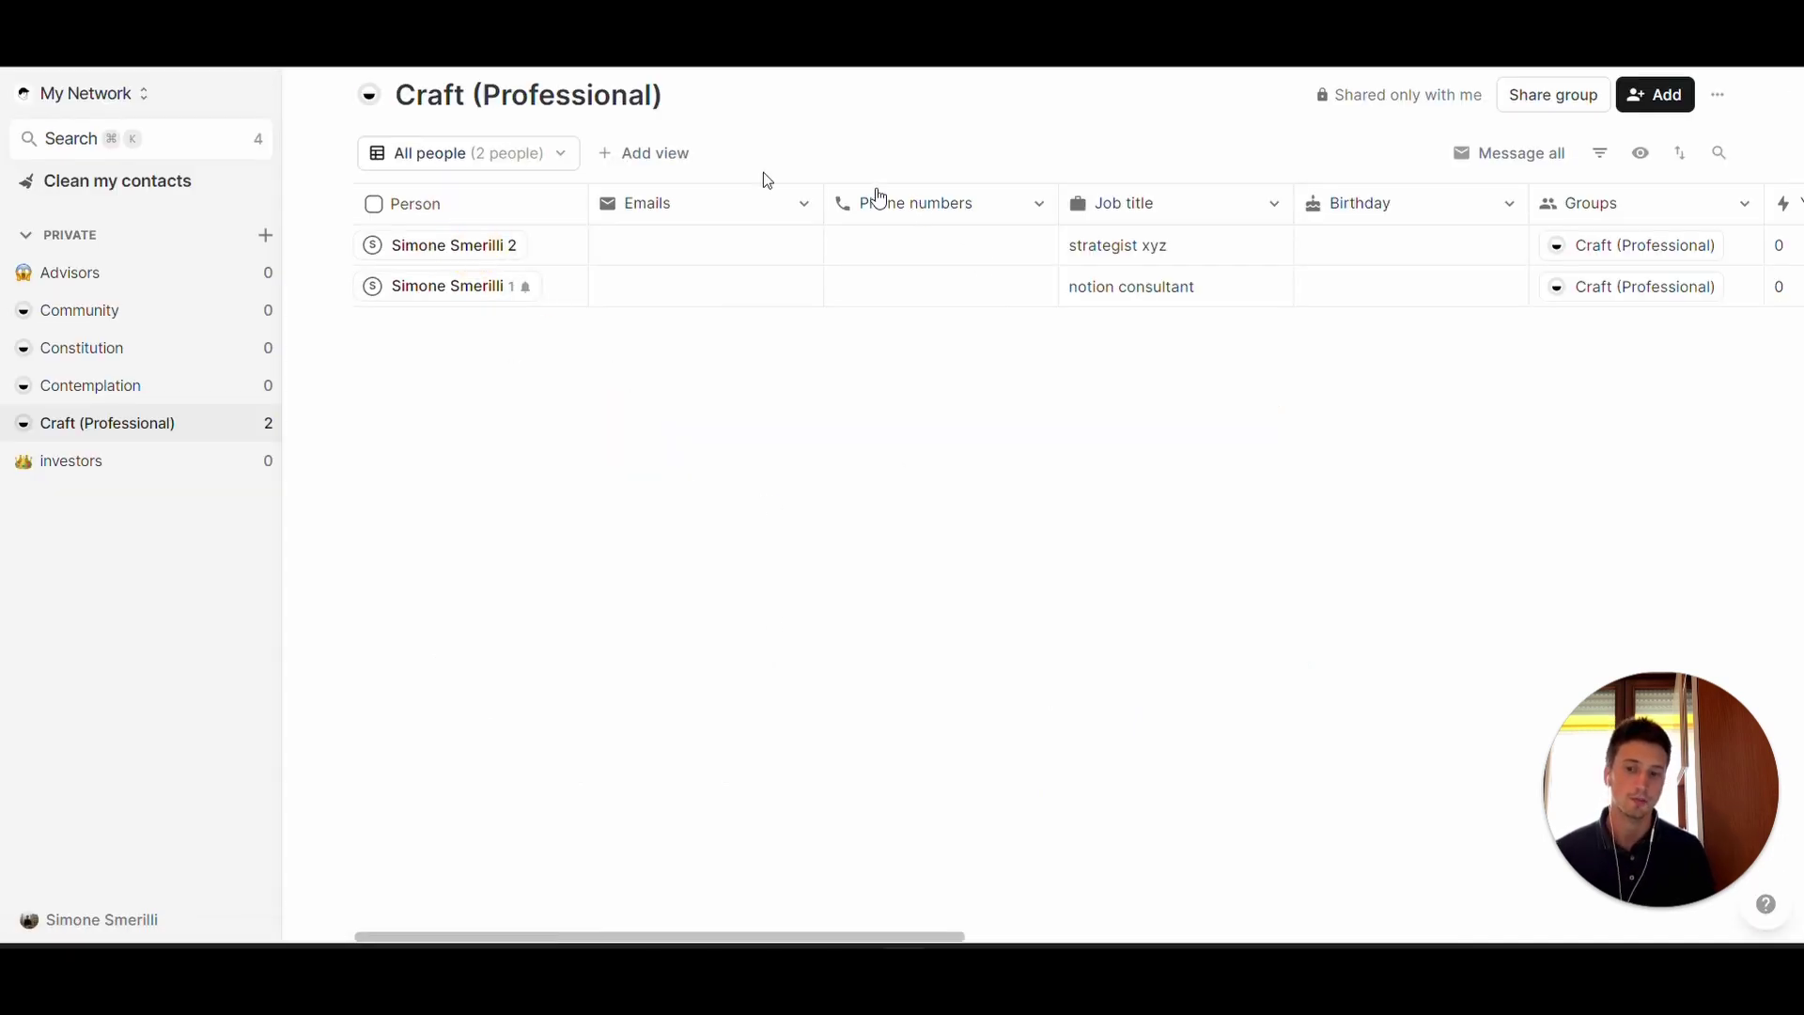
- Open the first contact's page, set Status to In Progress and Owner to the account user
left_click(454, 245)
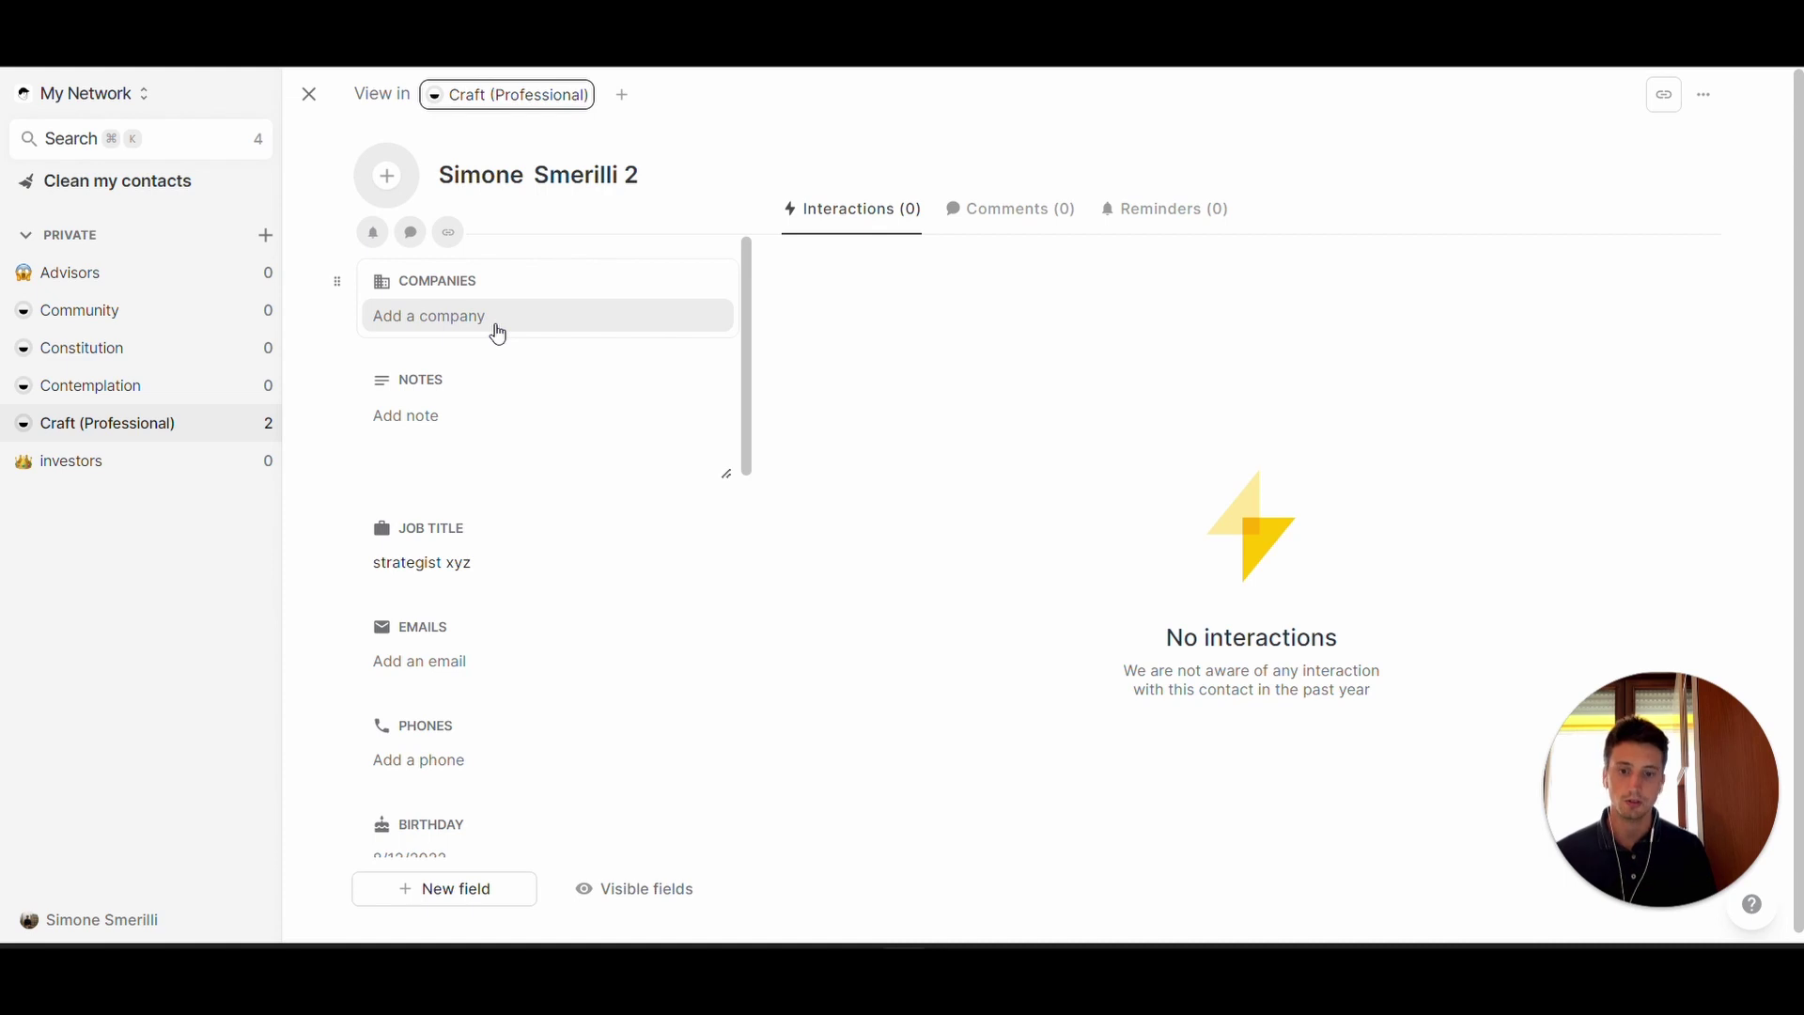
left_click(512, 317)
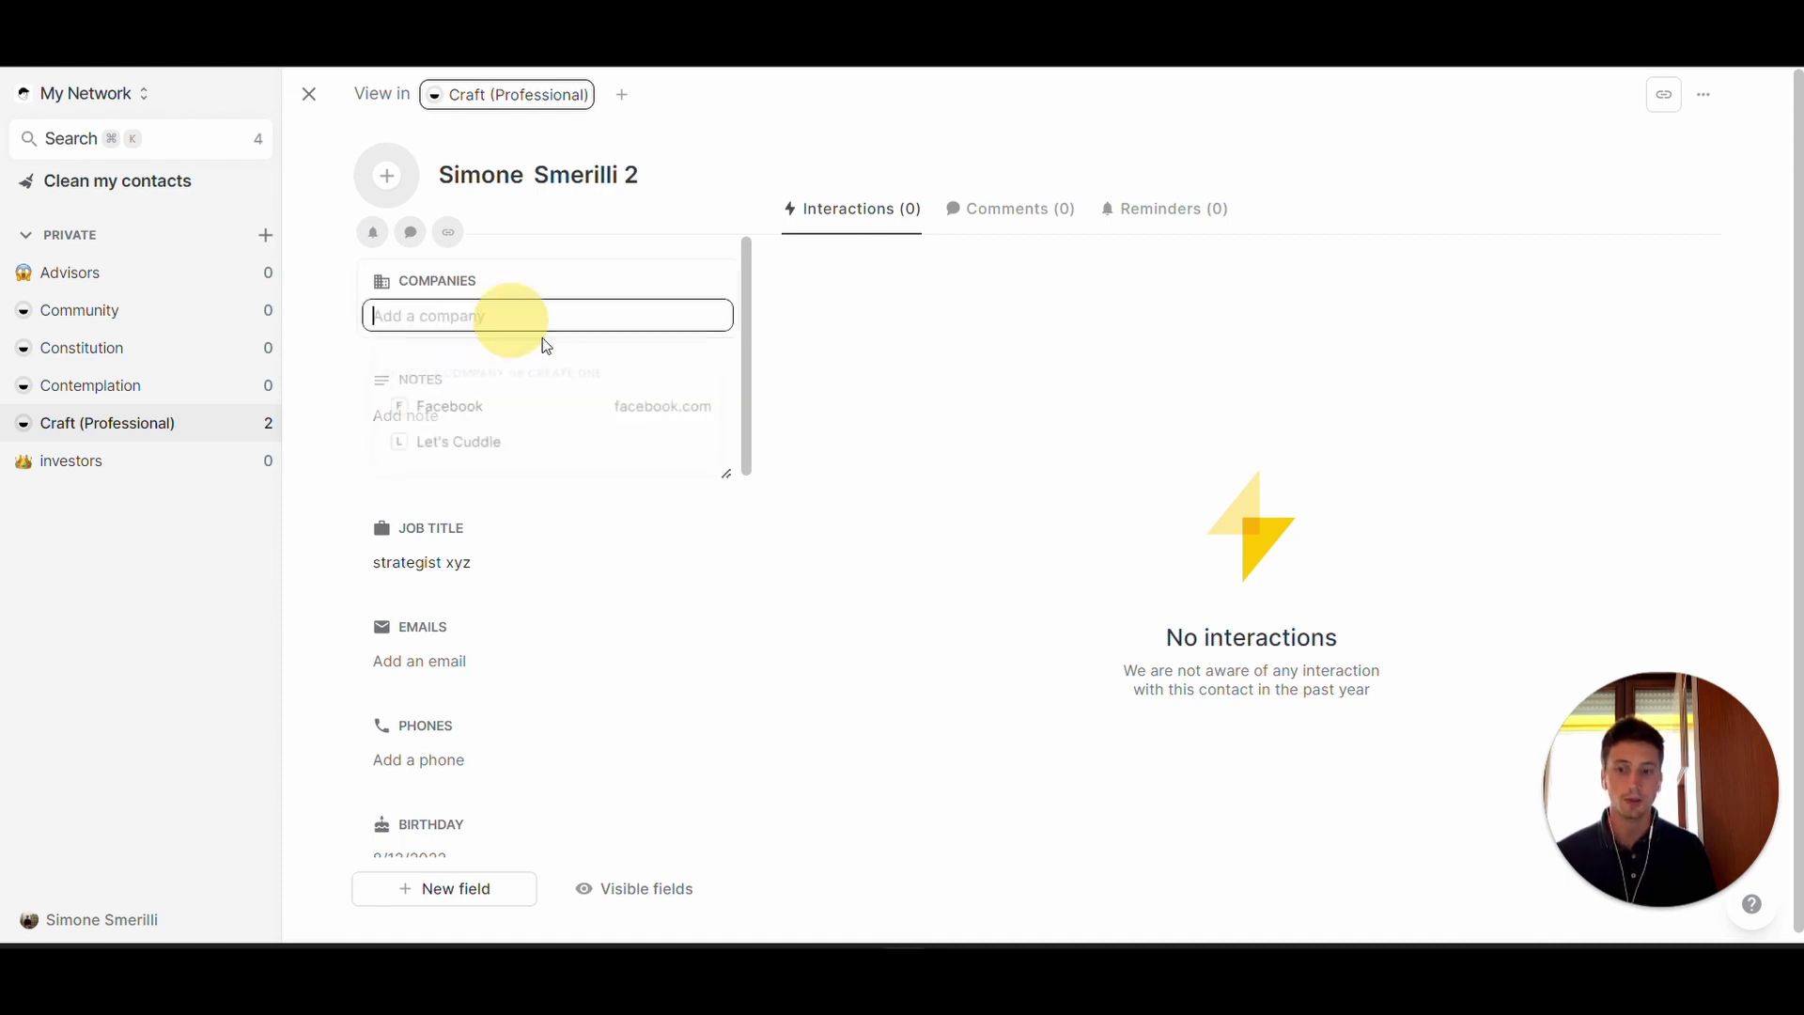
left_click(577, 266)
scroll(545, 300, "down", 3)
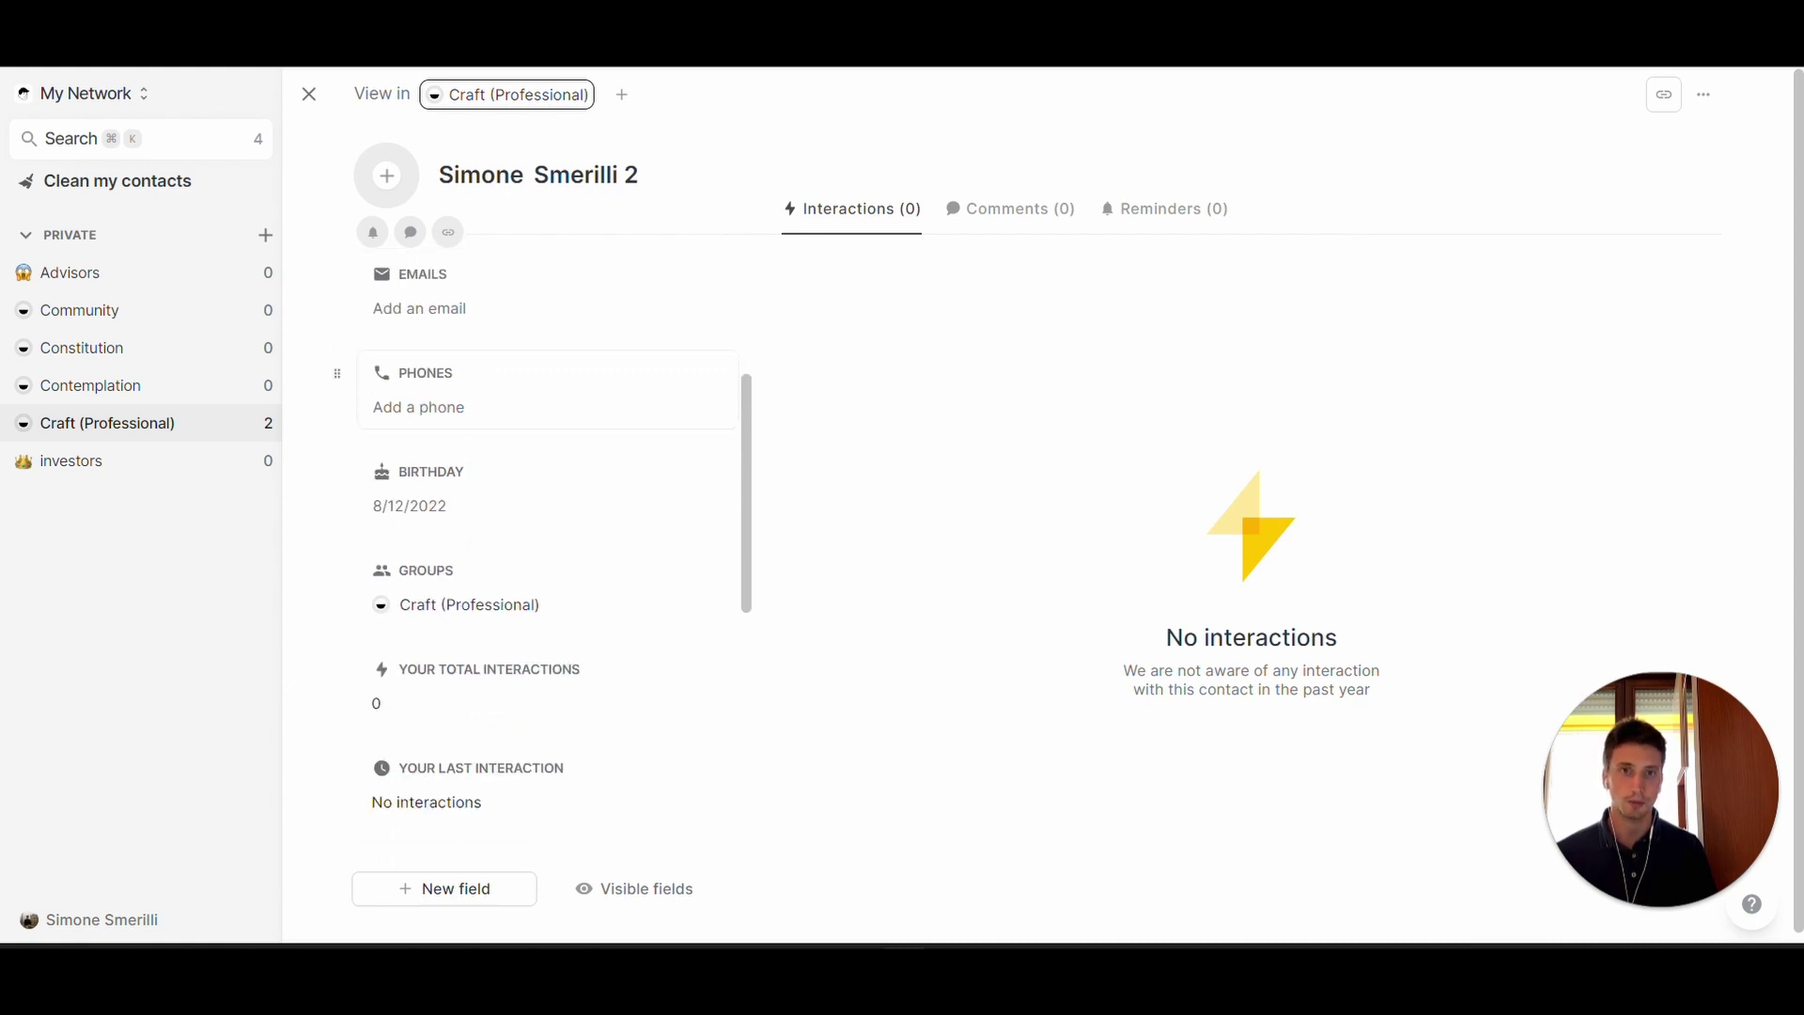
scroll(545, 564, "down", 5)
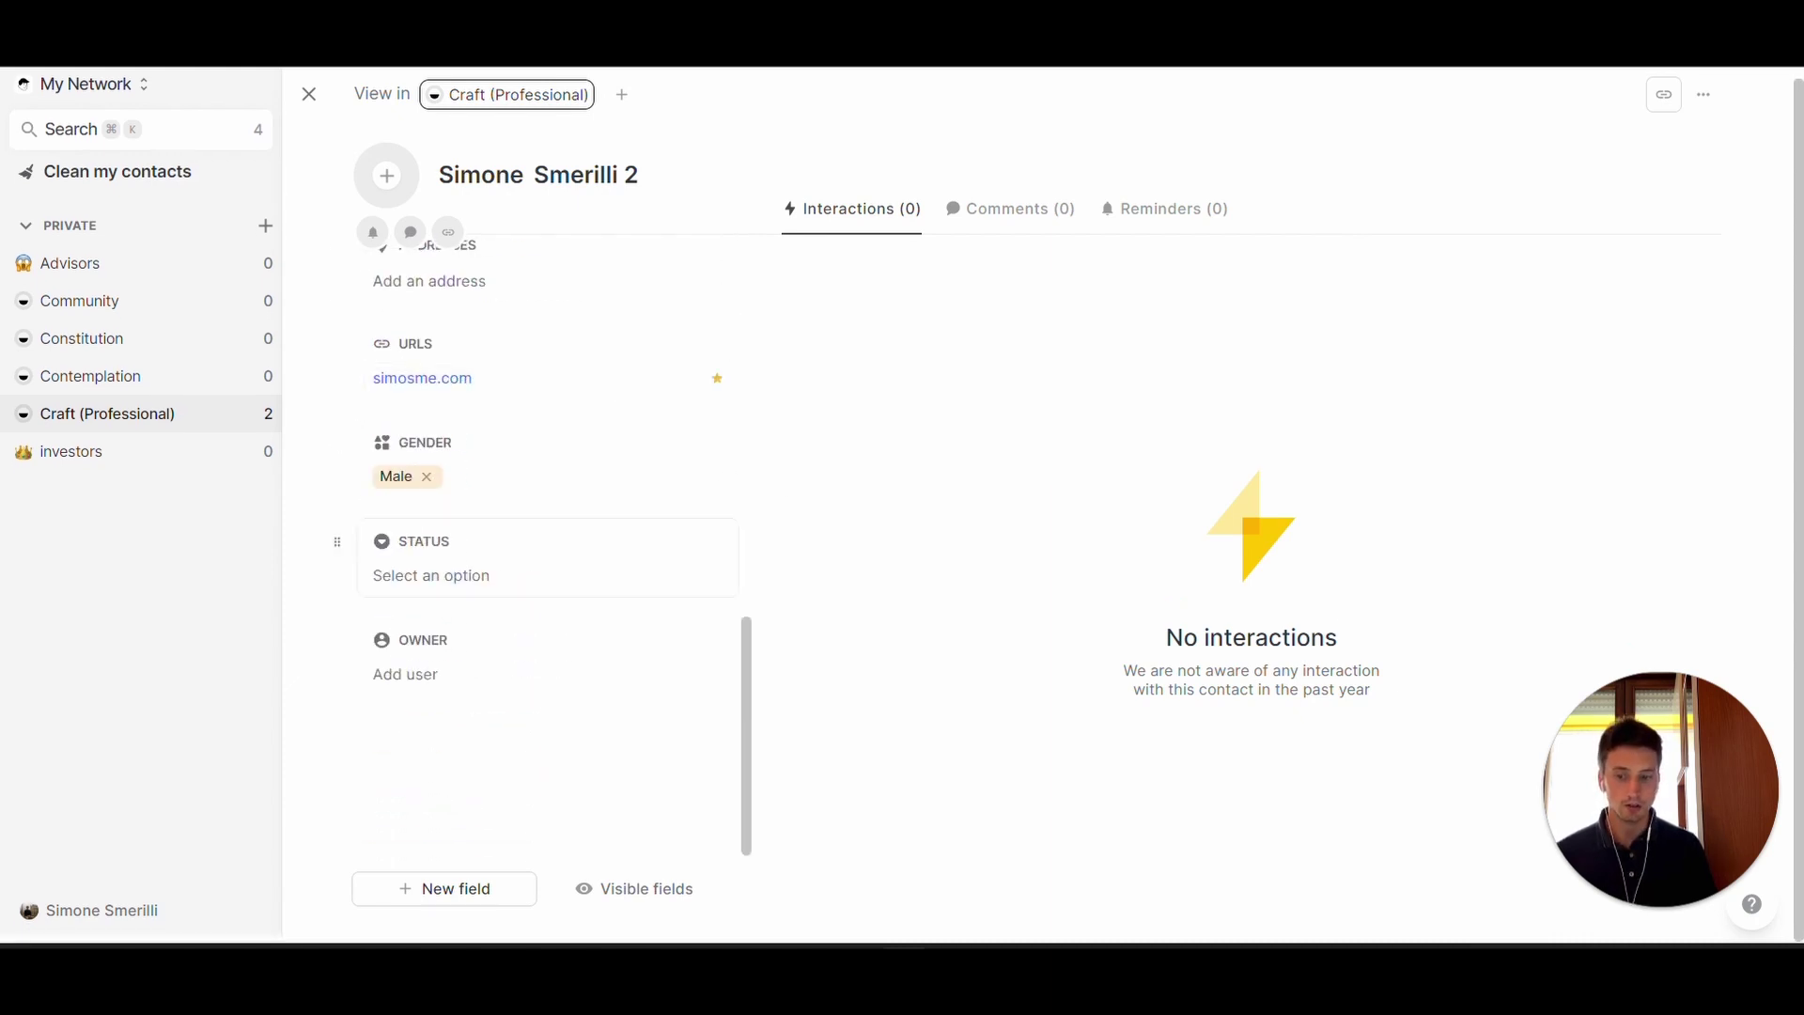
left_click(469, 578)
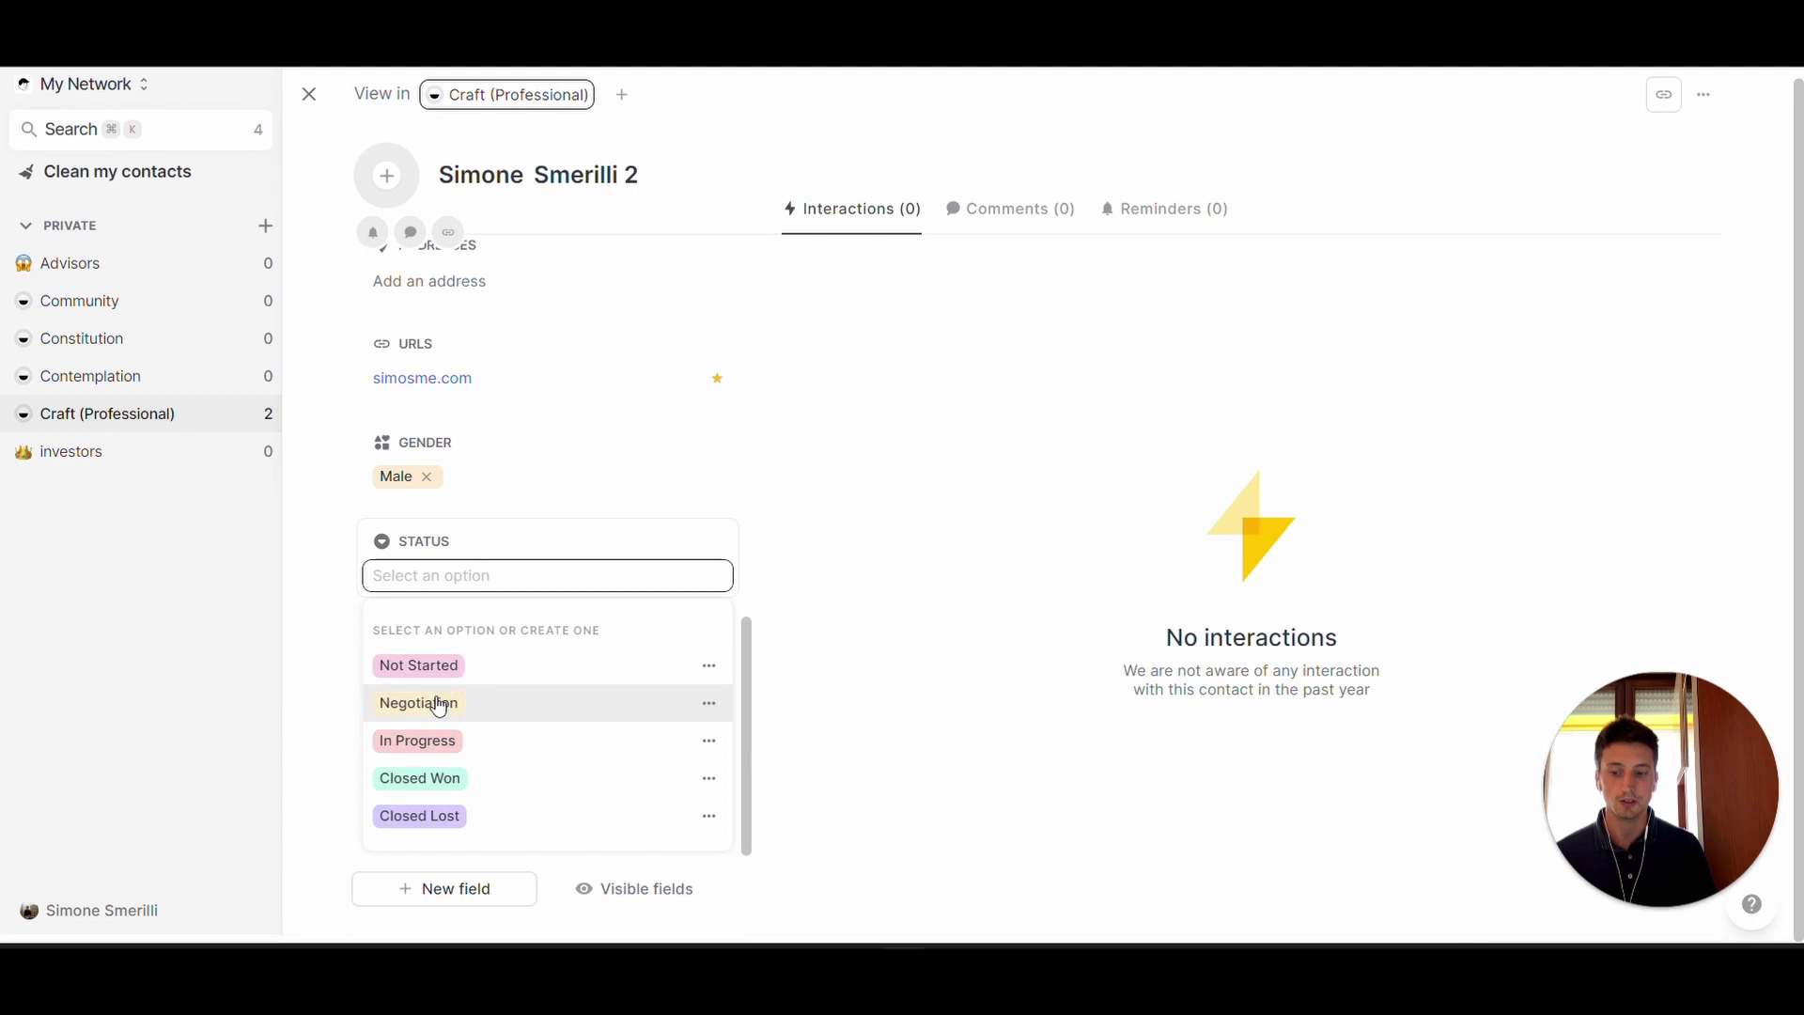
left_click(473, 747)
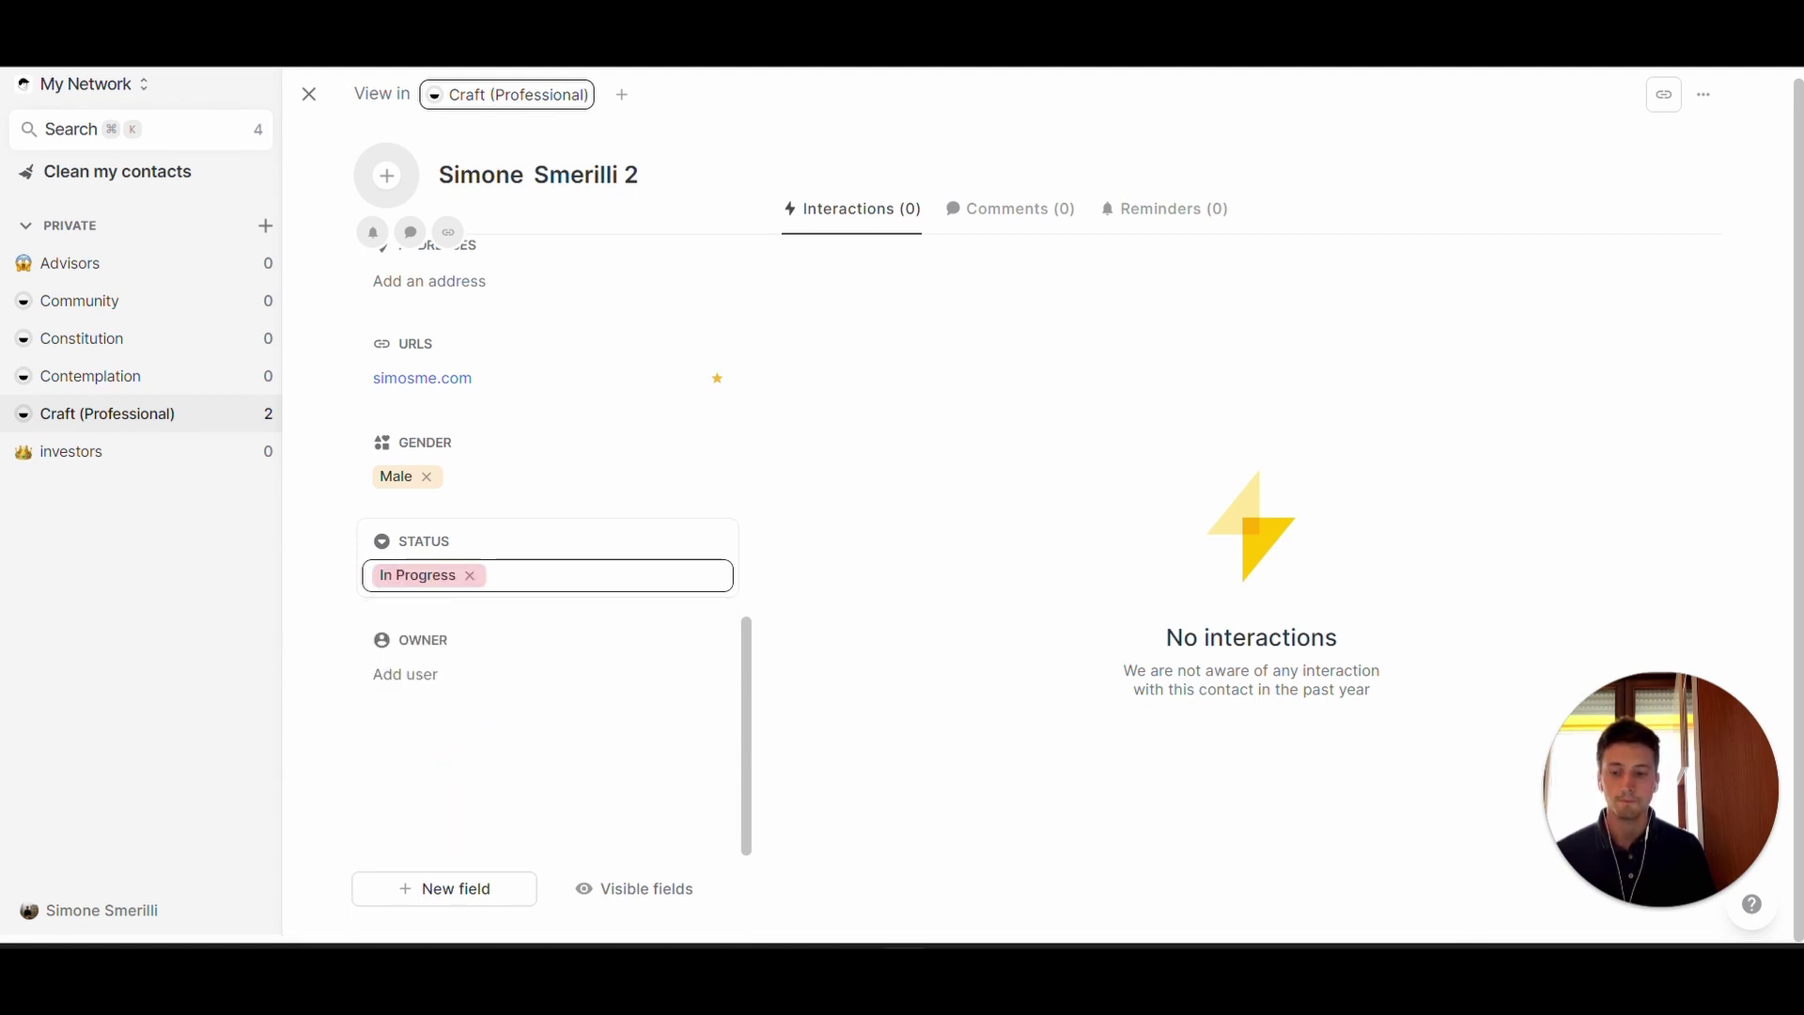
left_click(413, 675)
left_click(467, 764)
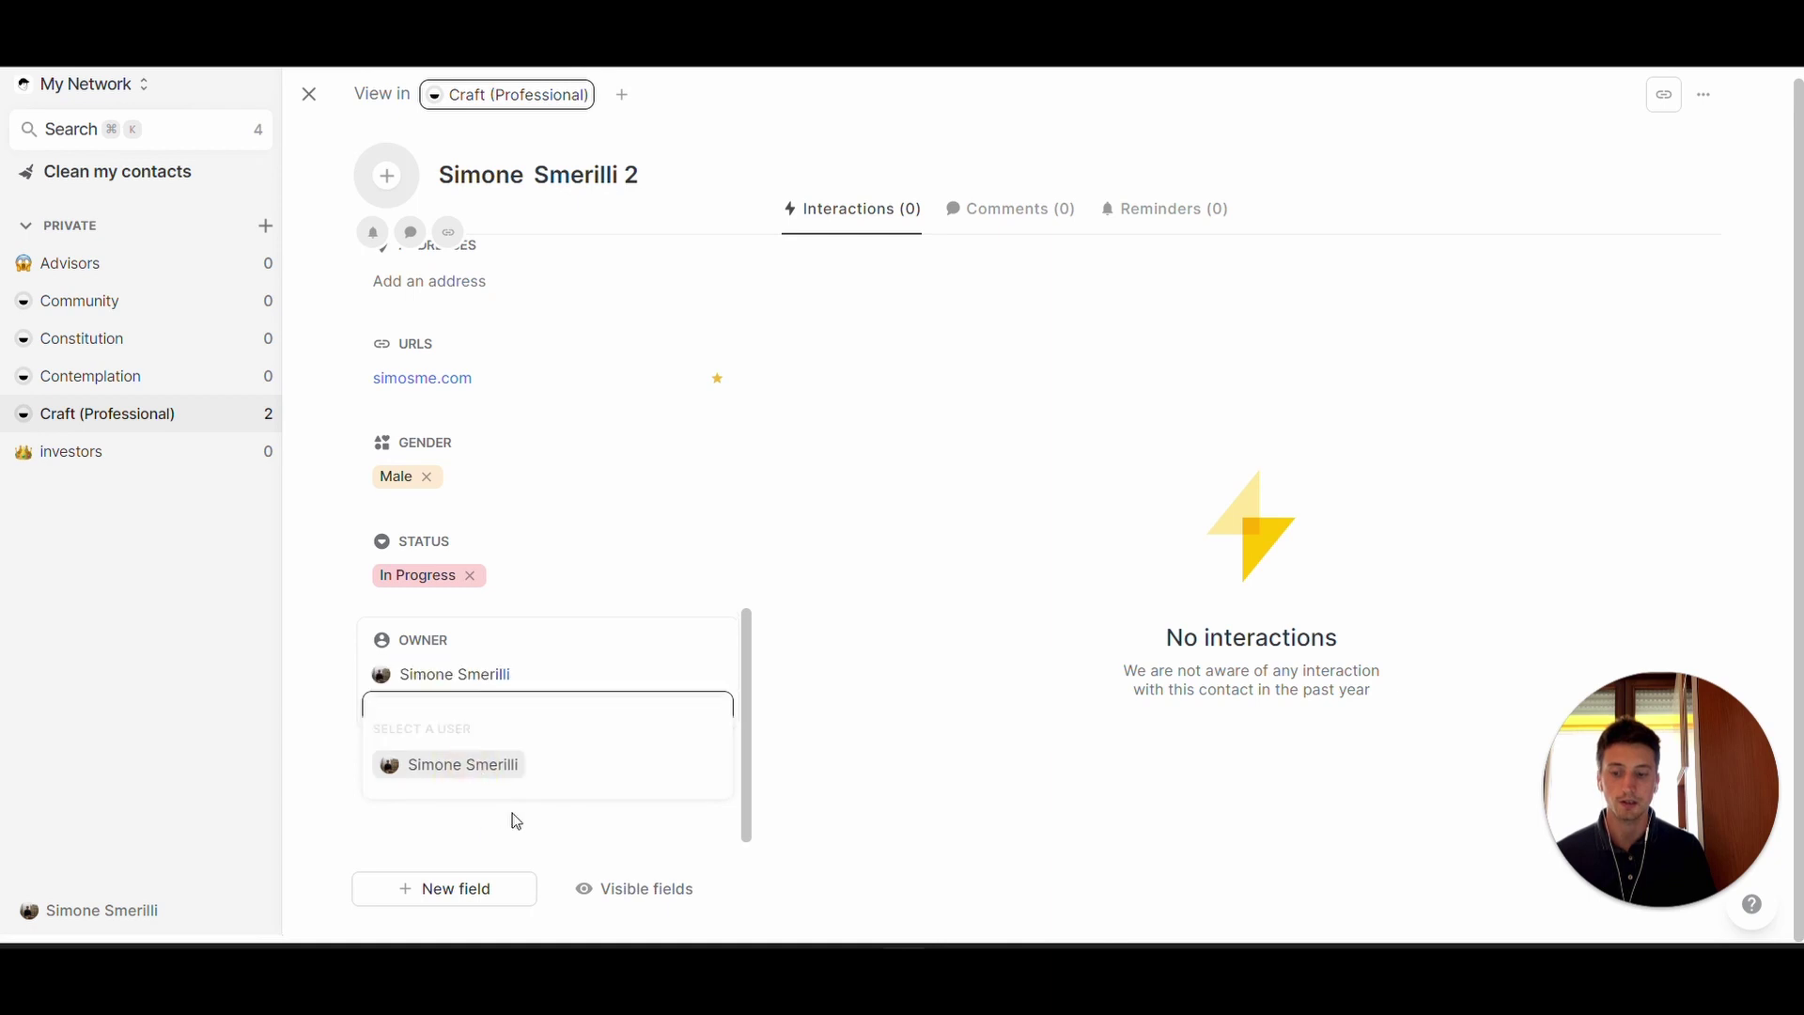
left_click(533, 820)
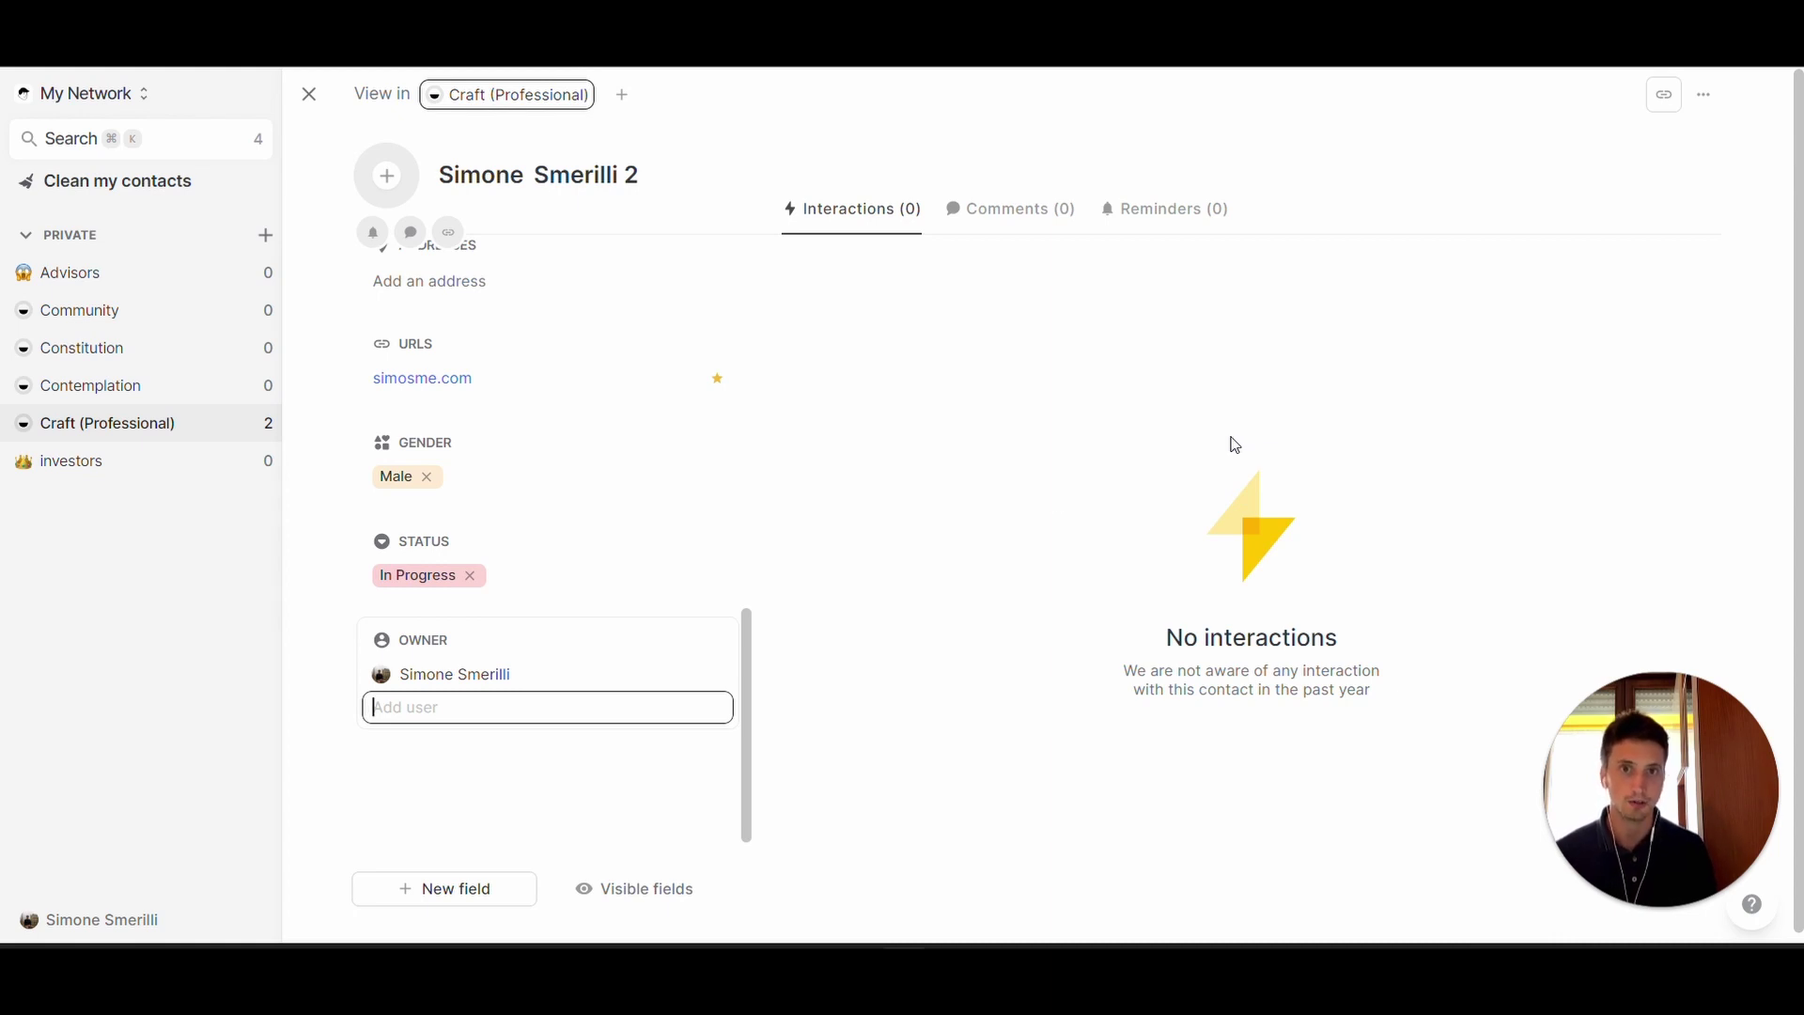
- Glance at the contact's Comments, then show its empty Reminders section
left_click(1004, 210)
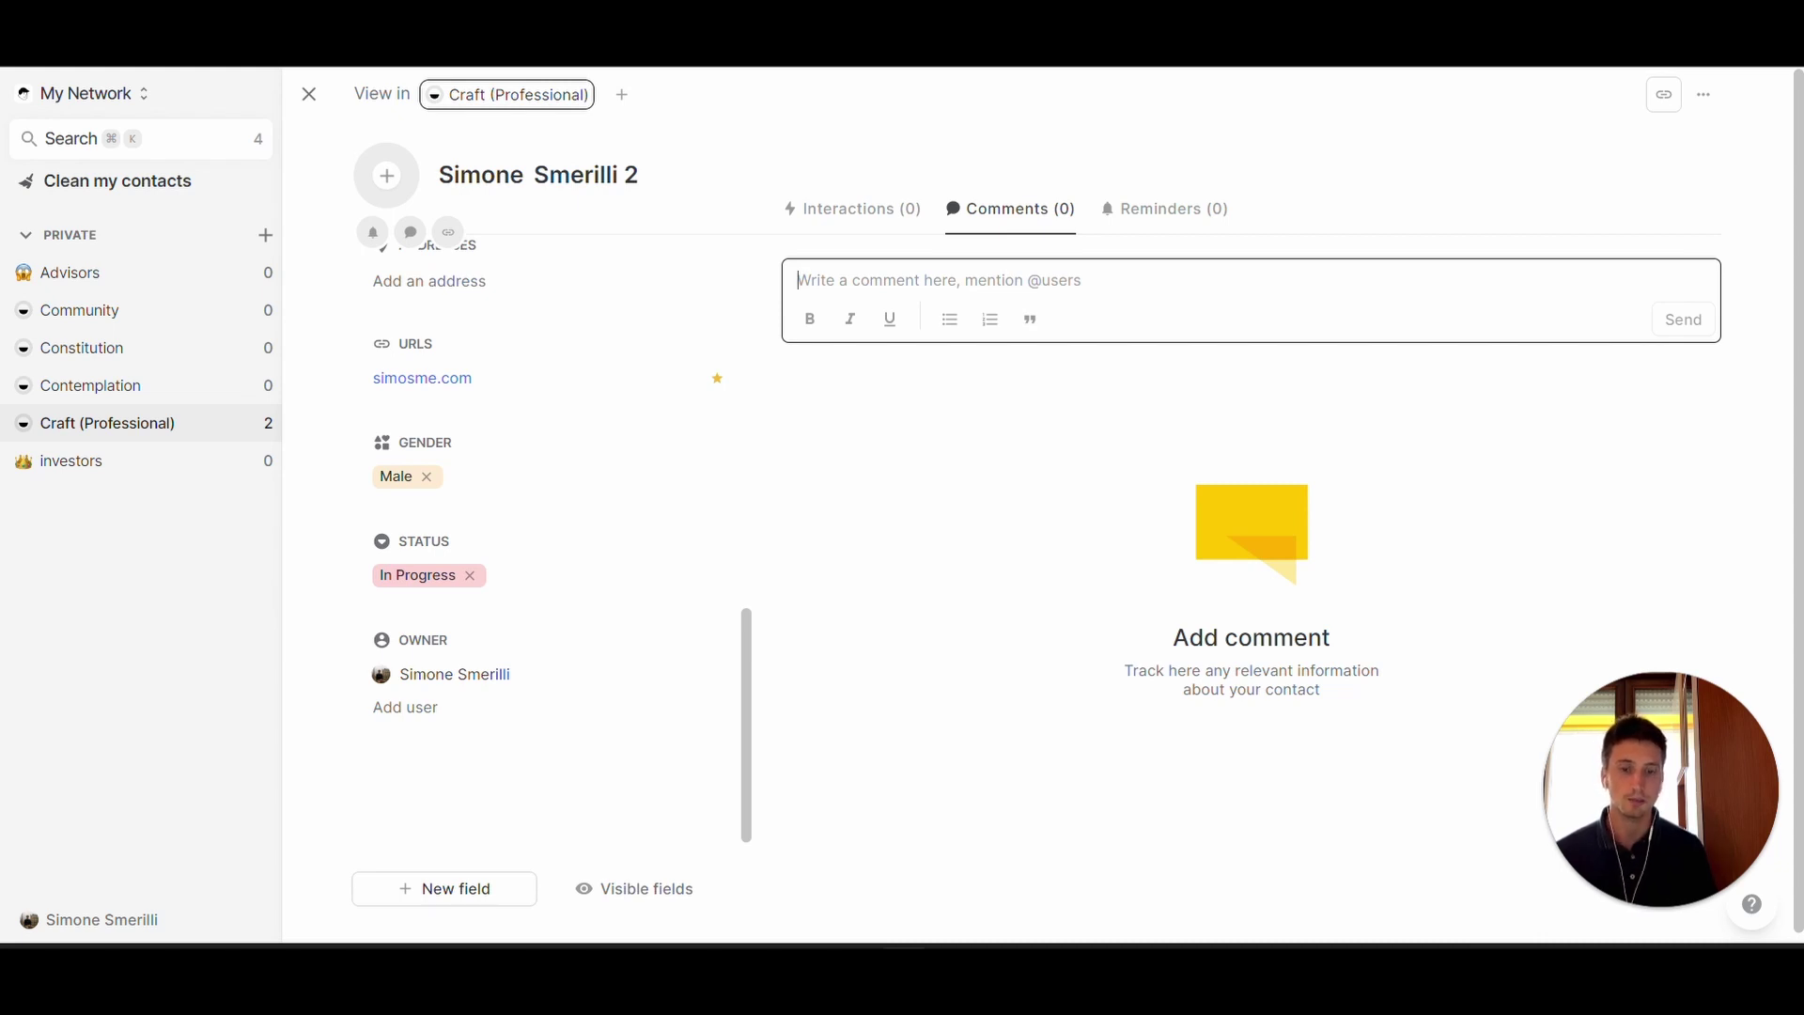
type("@")
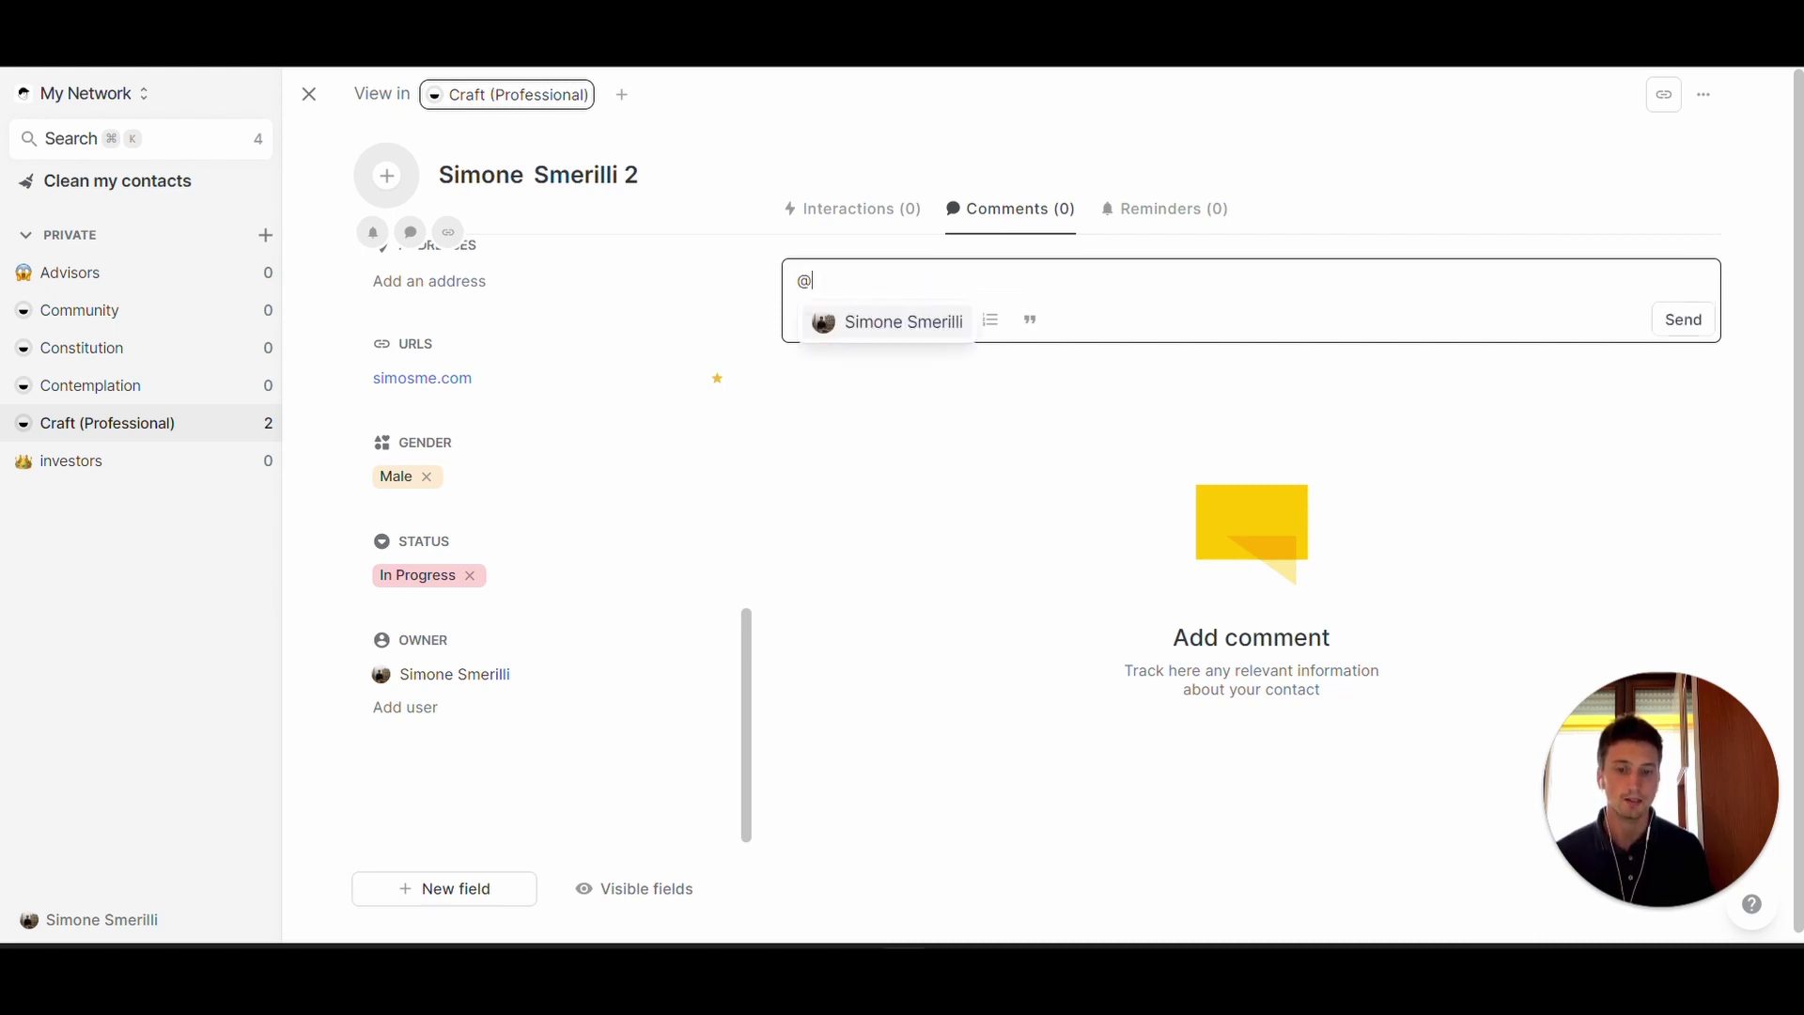
key("BackSpace")
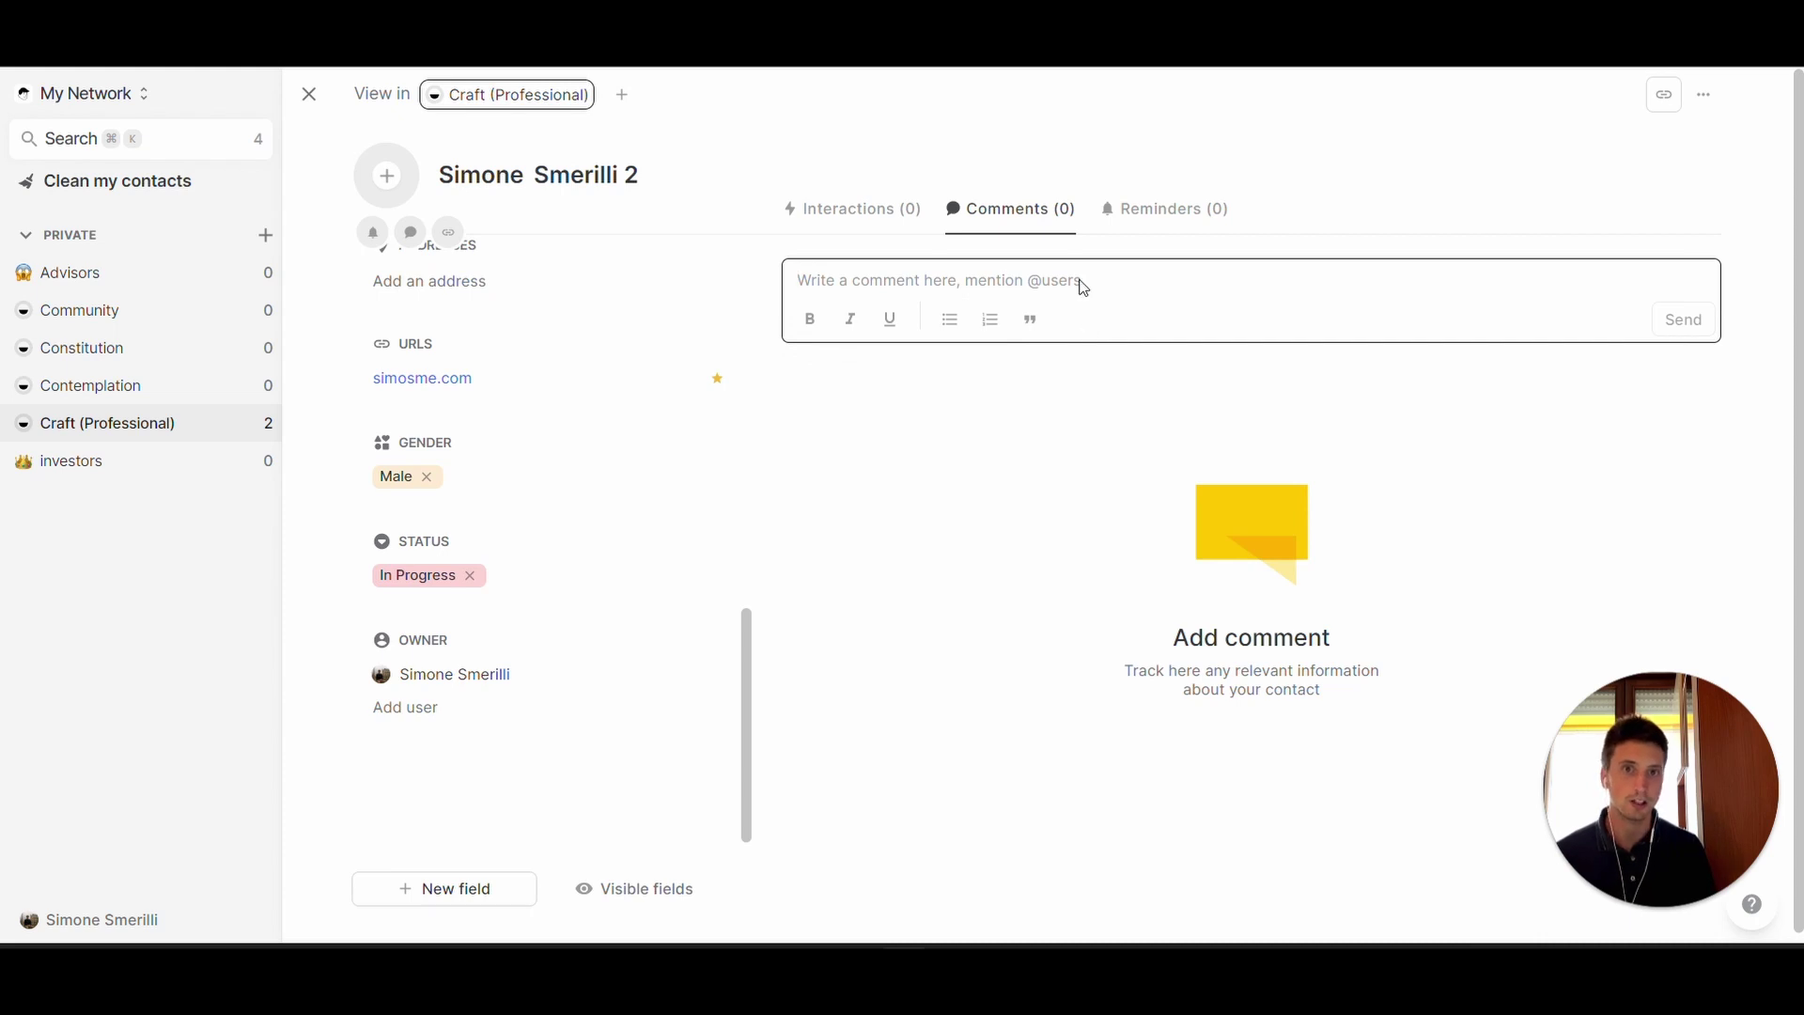
left_click(1179, 216)
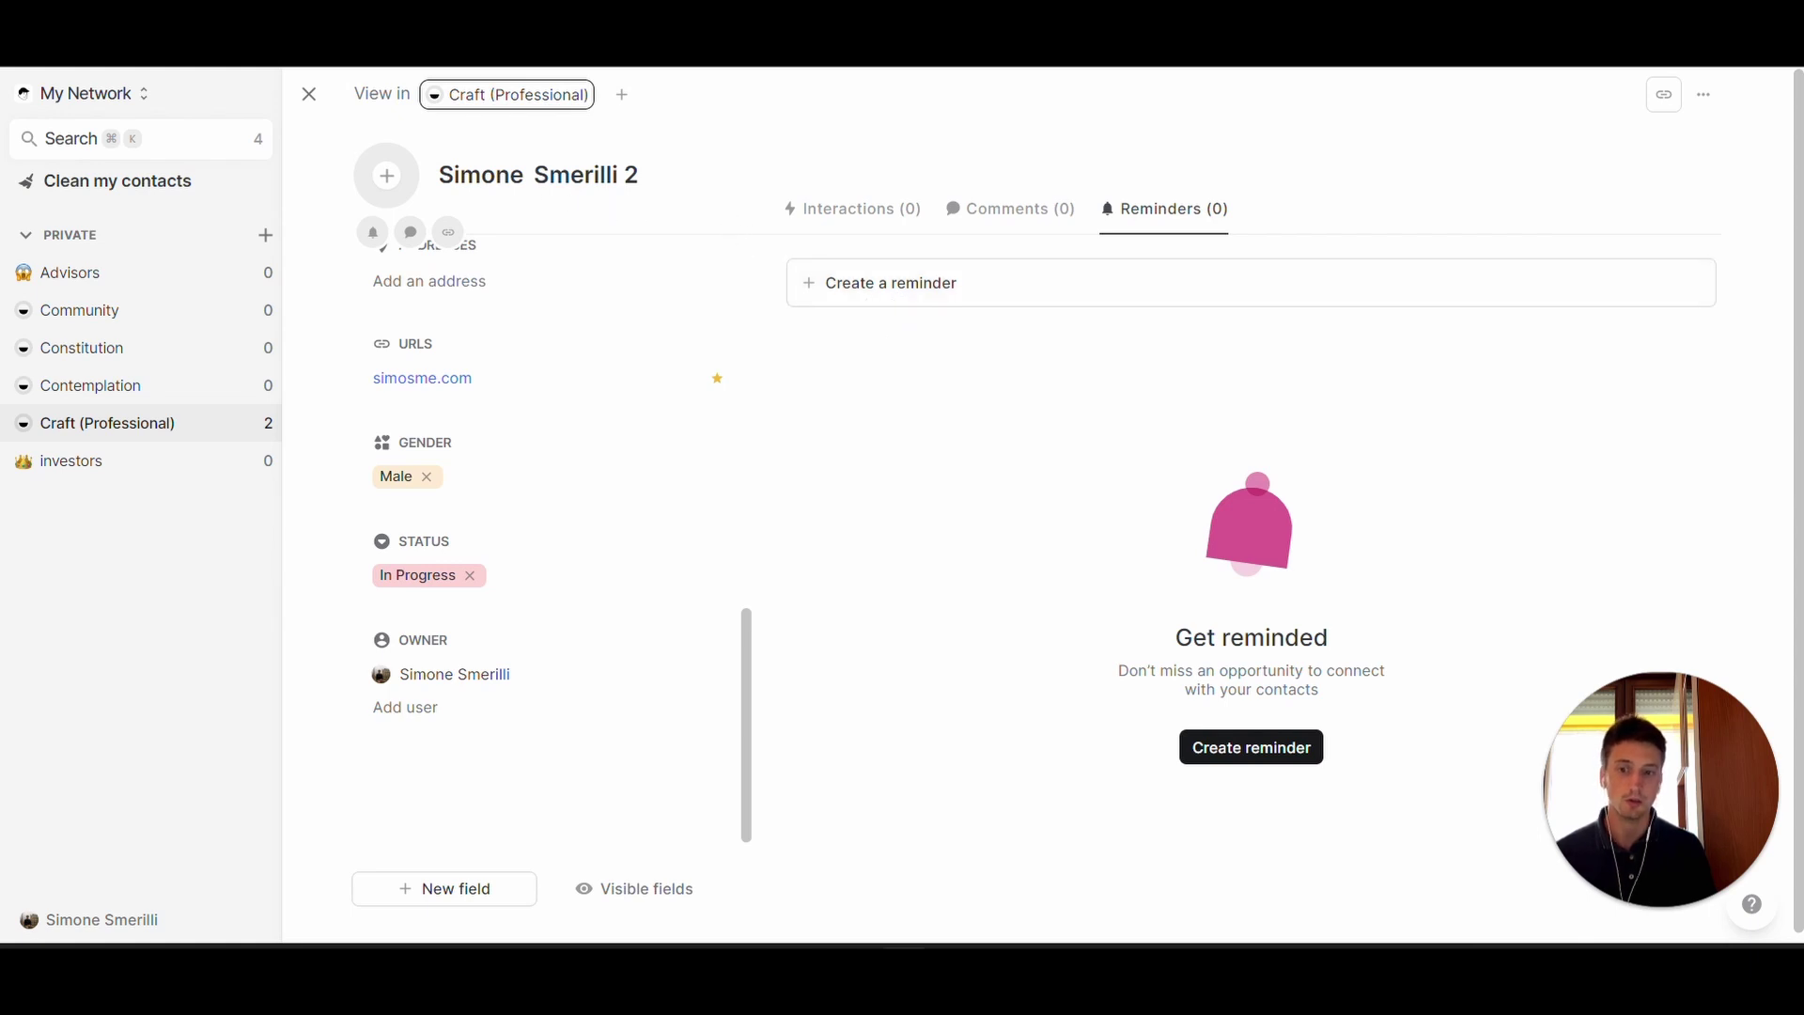
- Create a weekly reminder 'ask about job project' dated 8/13/2022
left_click(845, 283)
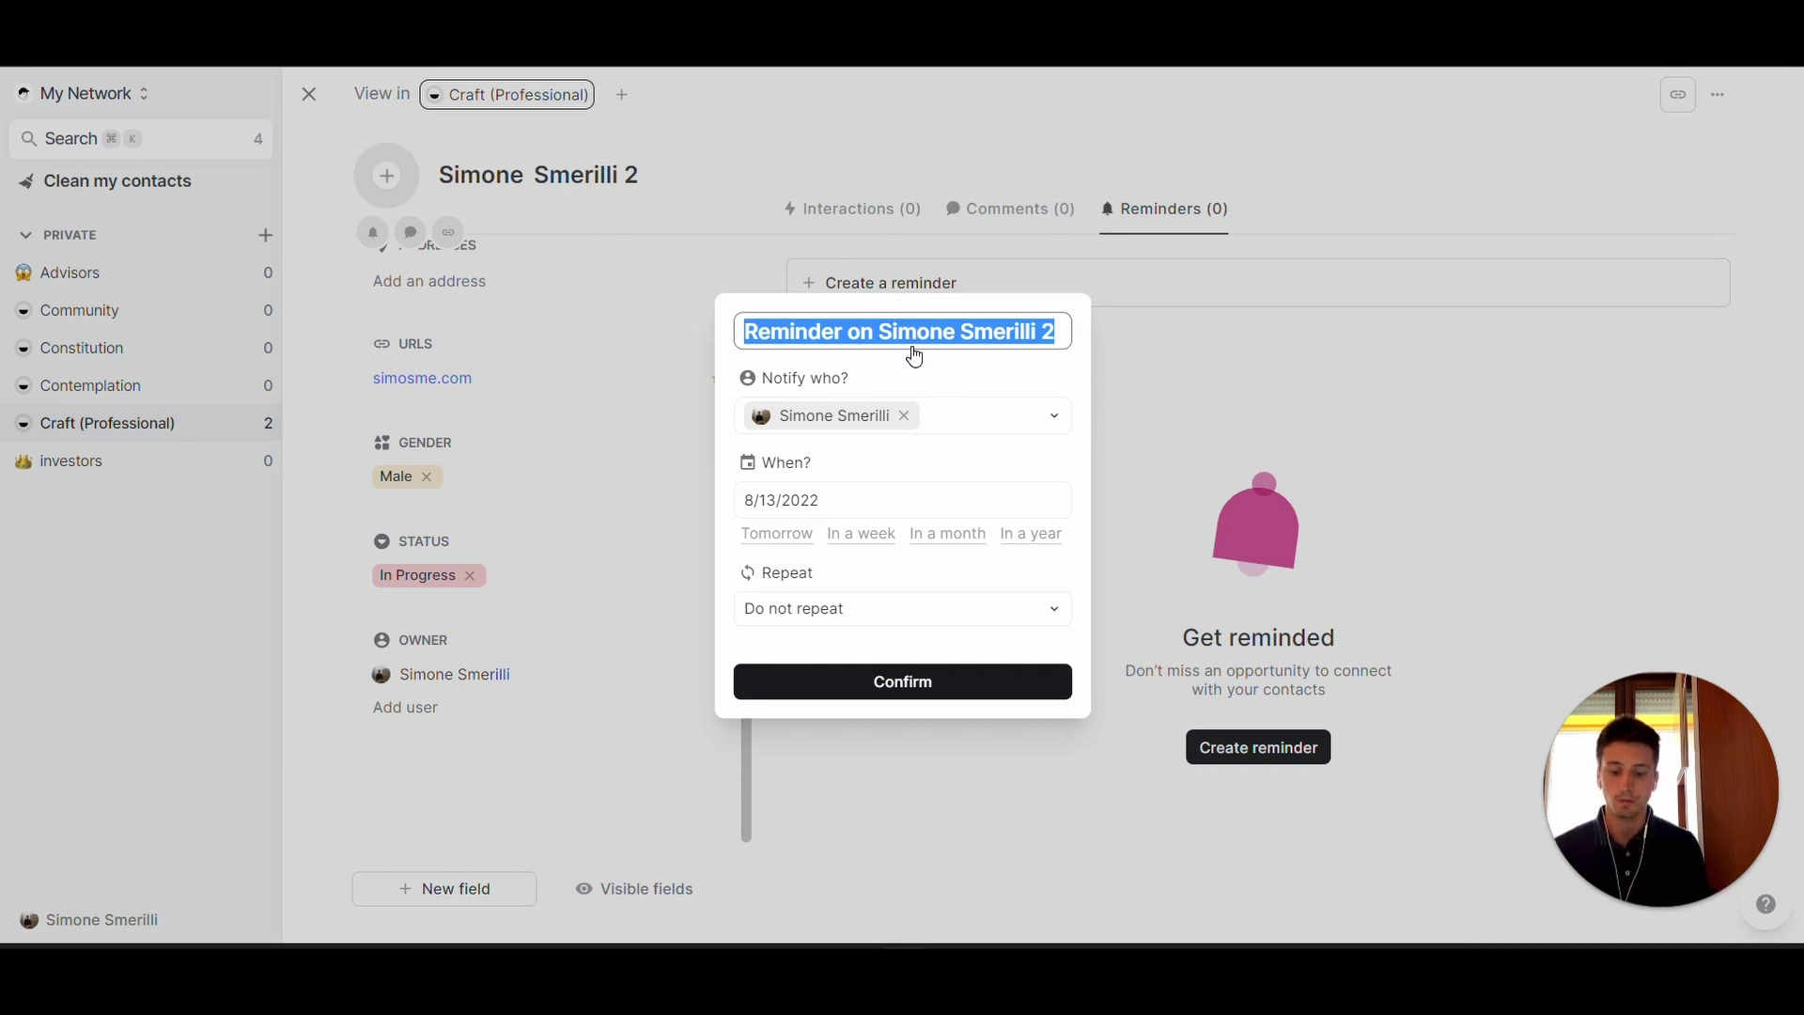
type("ask about ")
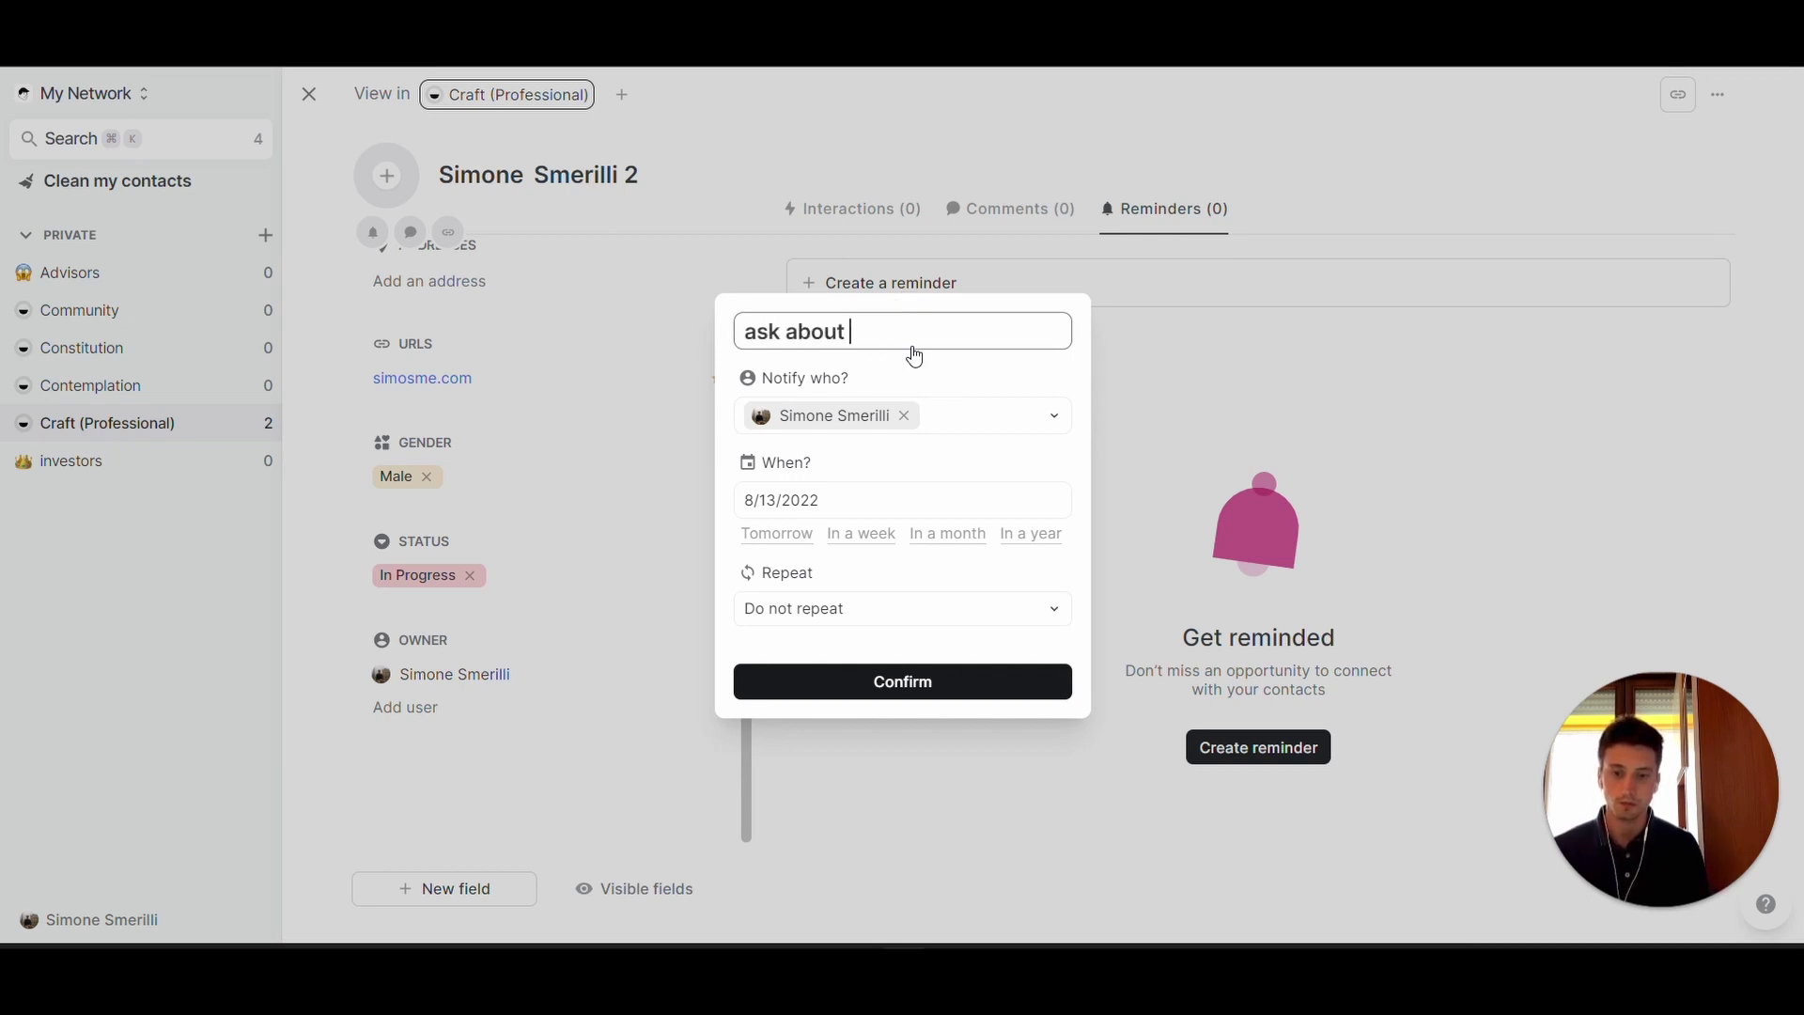
type("job pr")
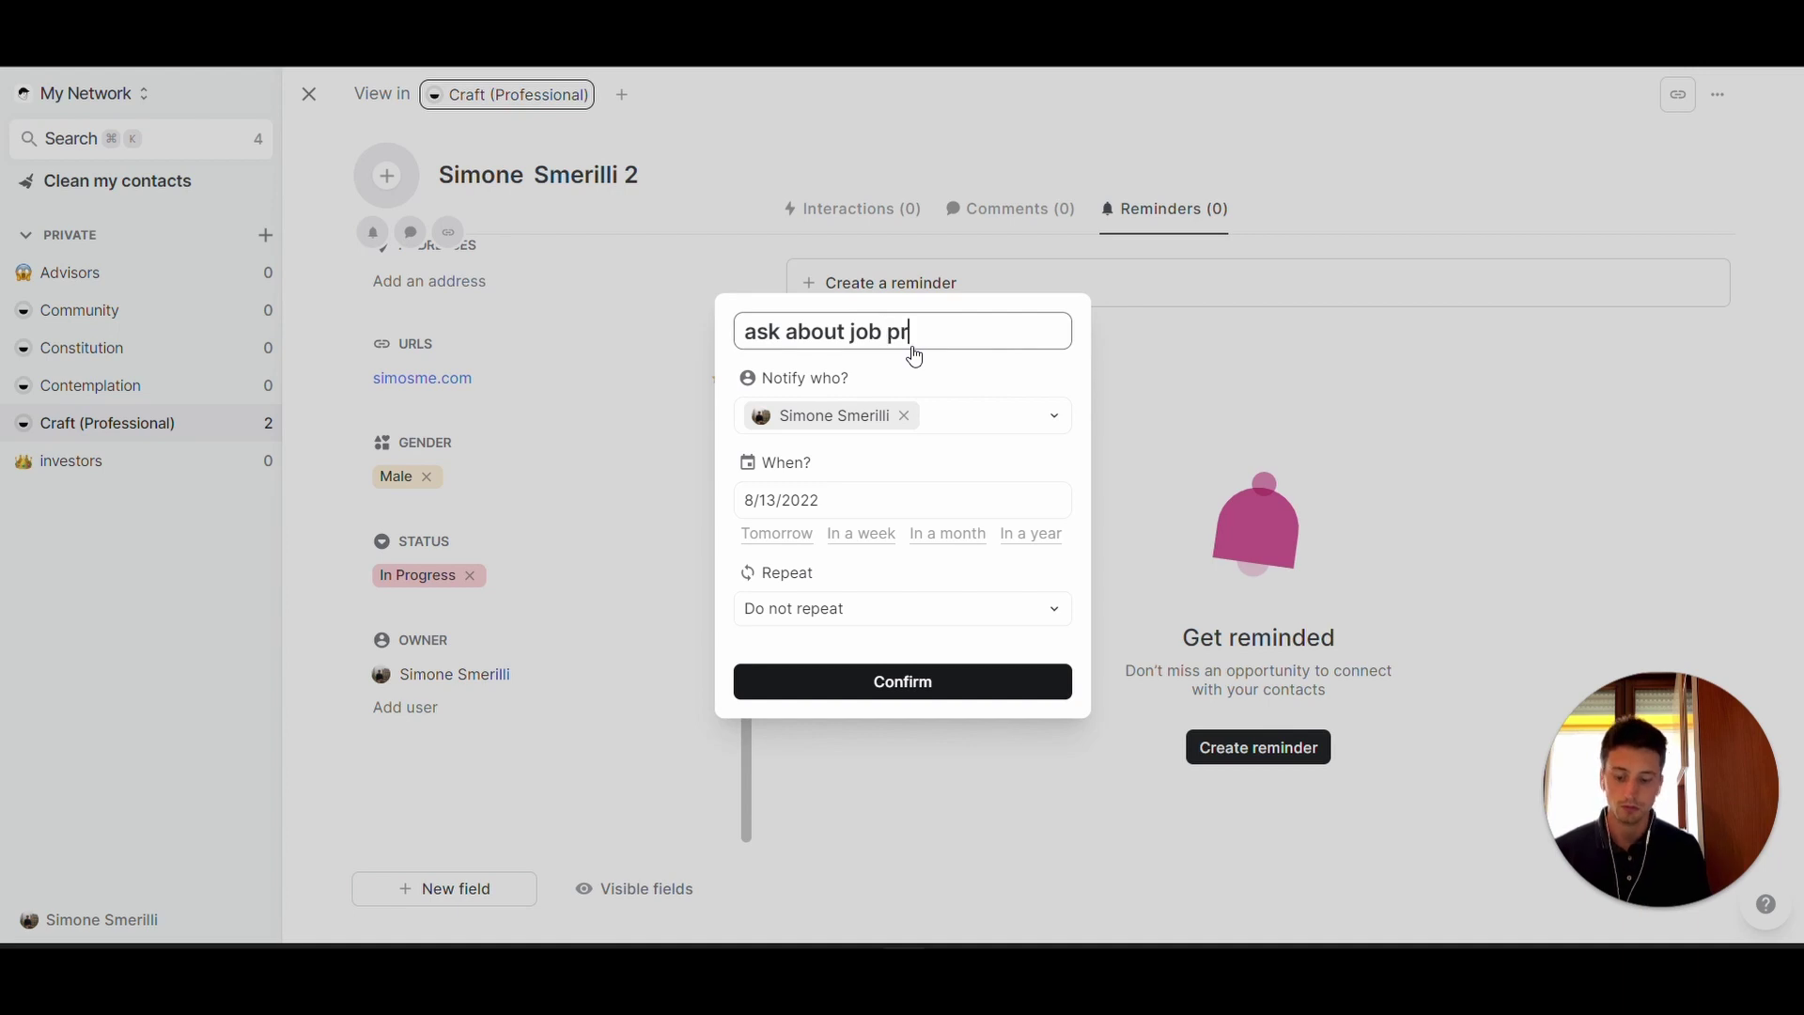
type("oject")
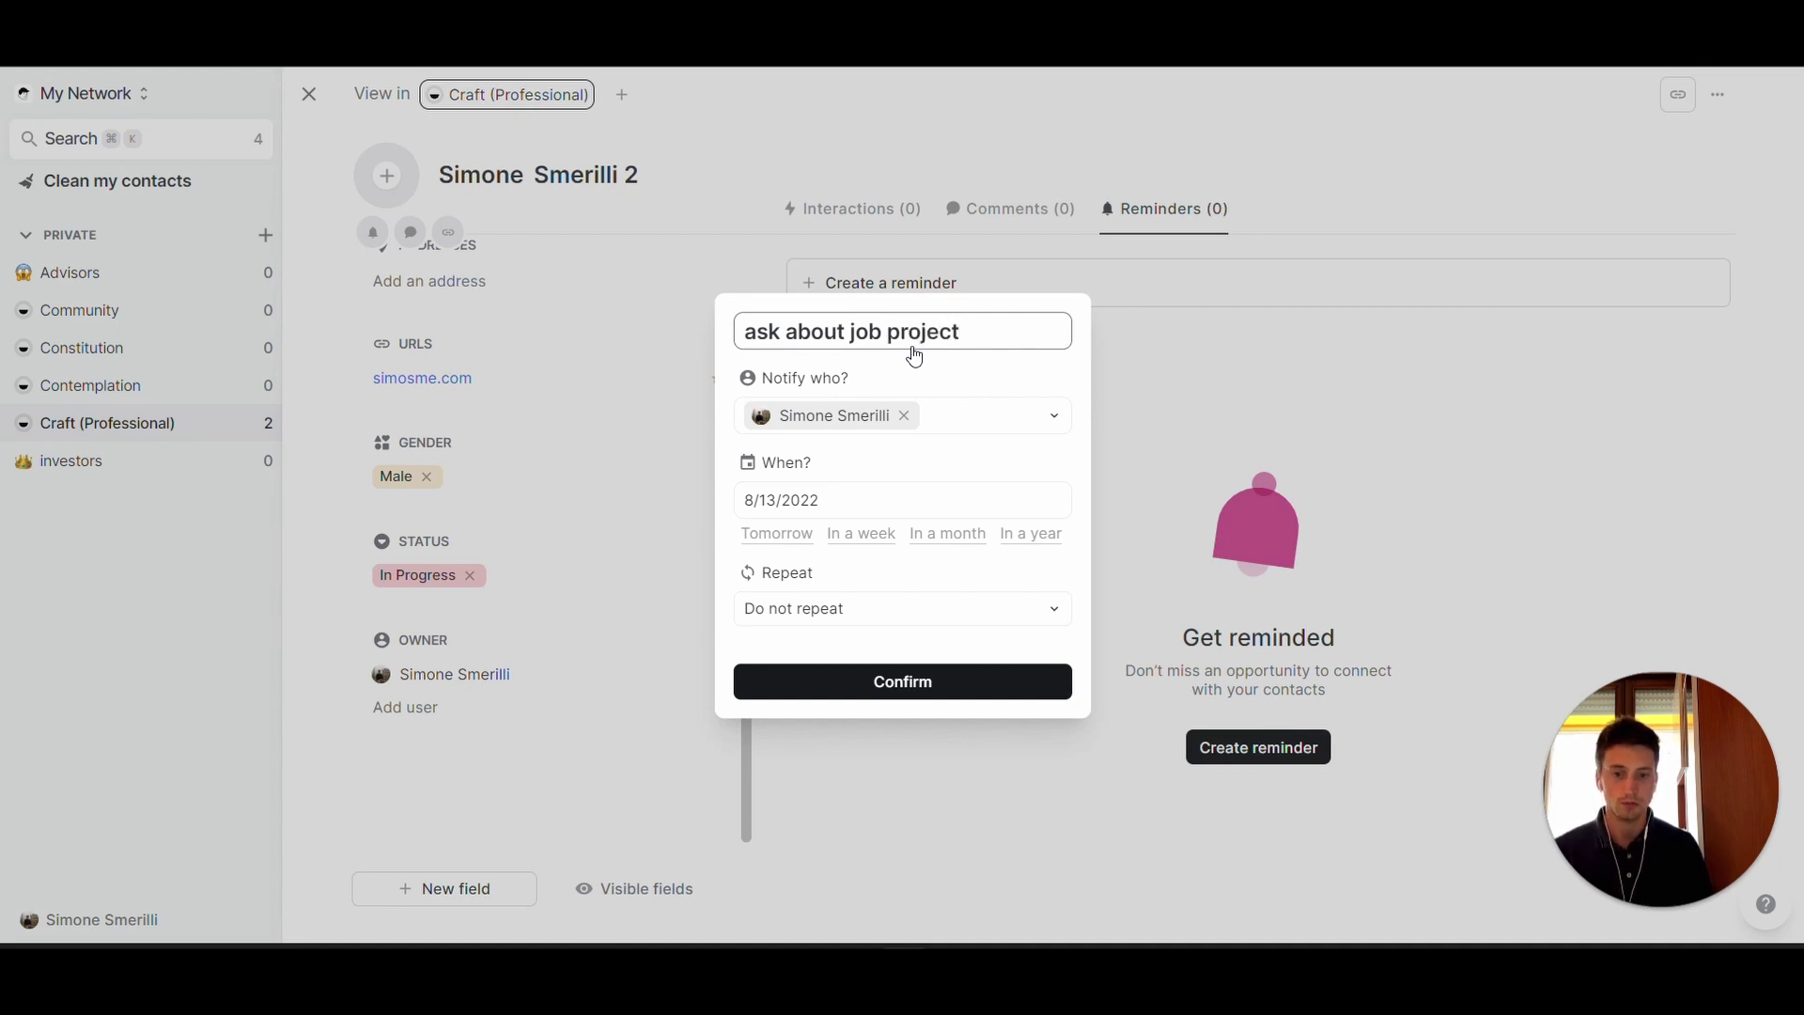
key("Tab")
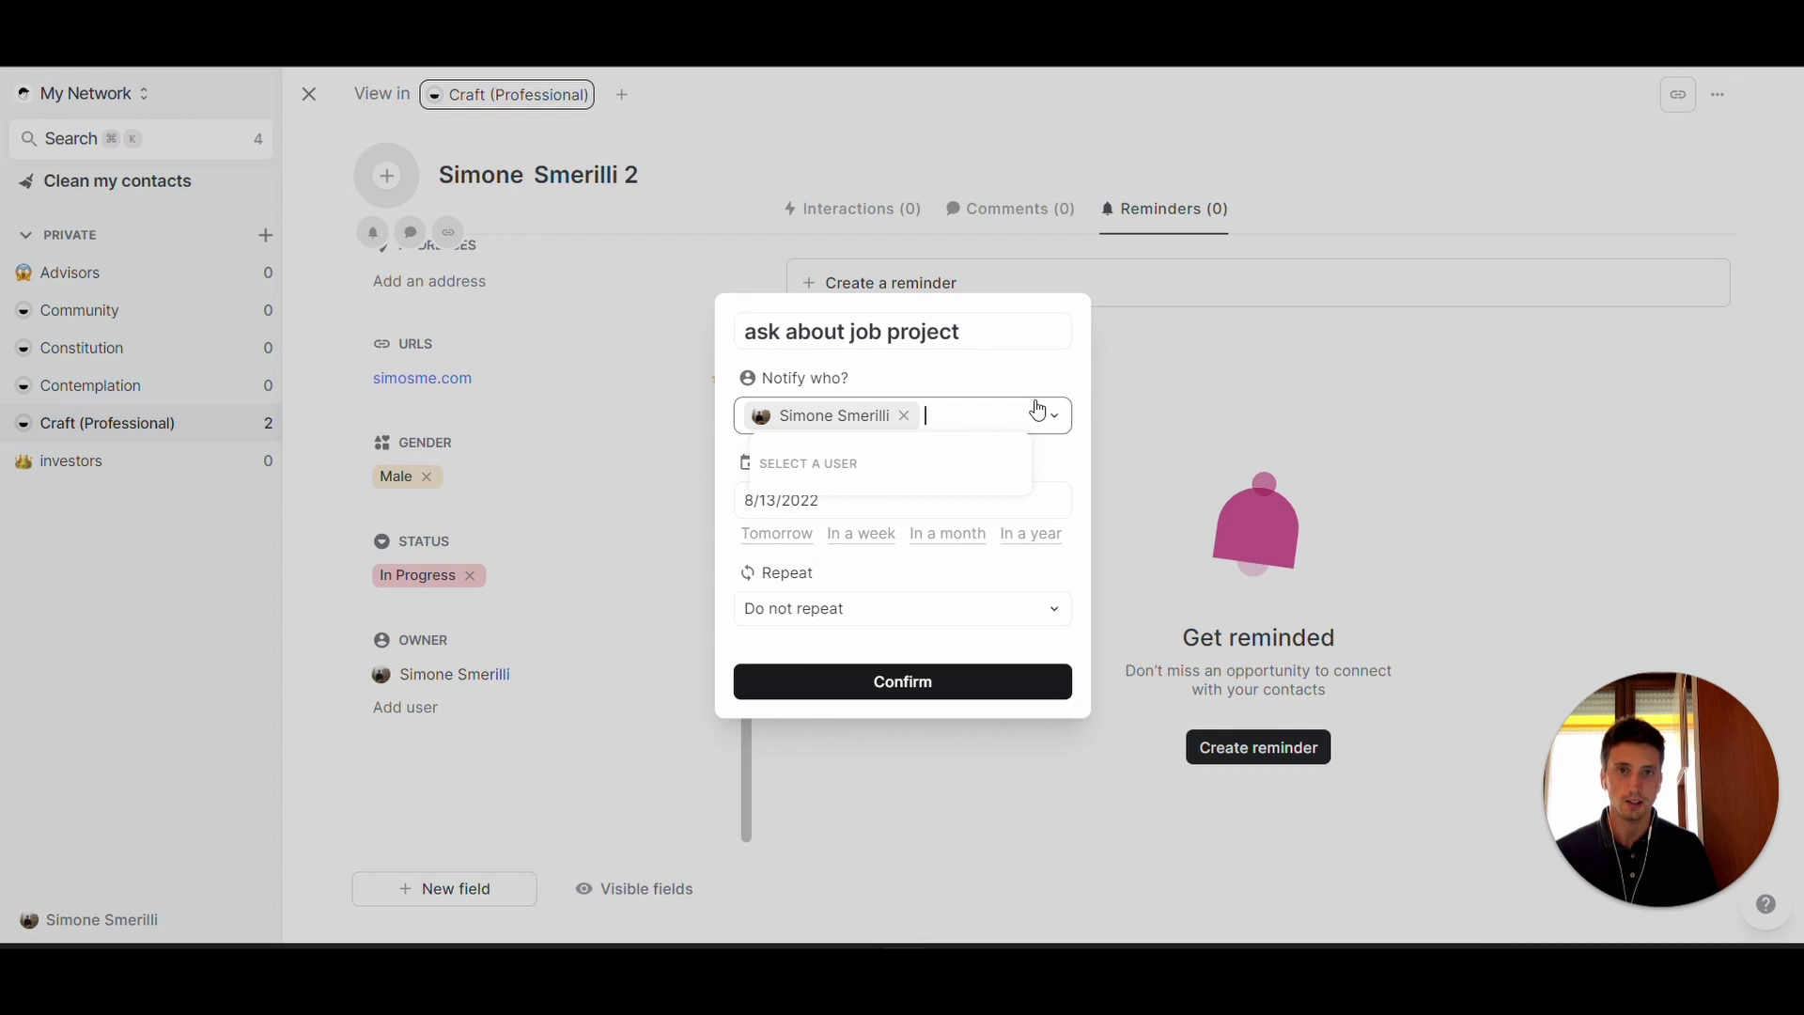
left_click(1053, 489)
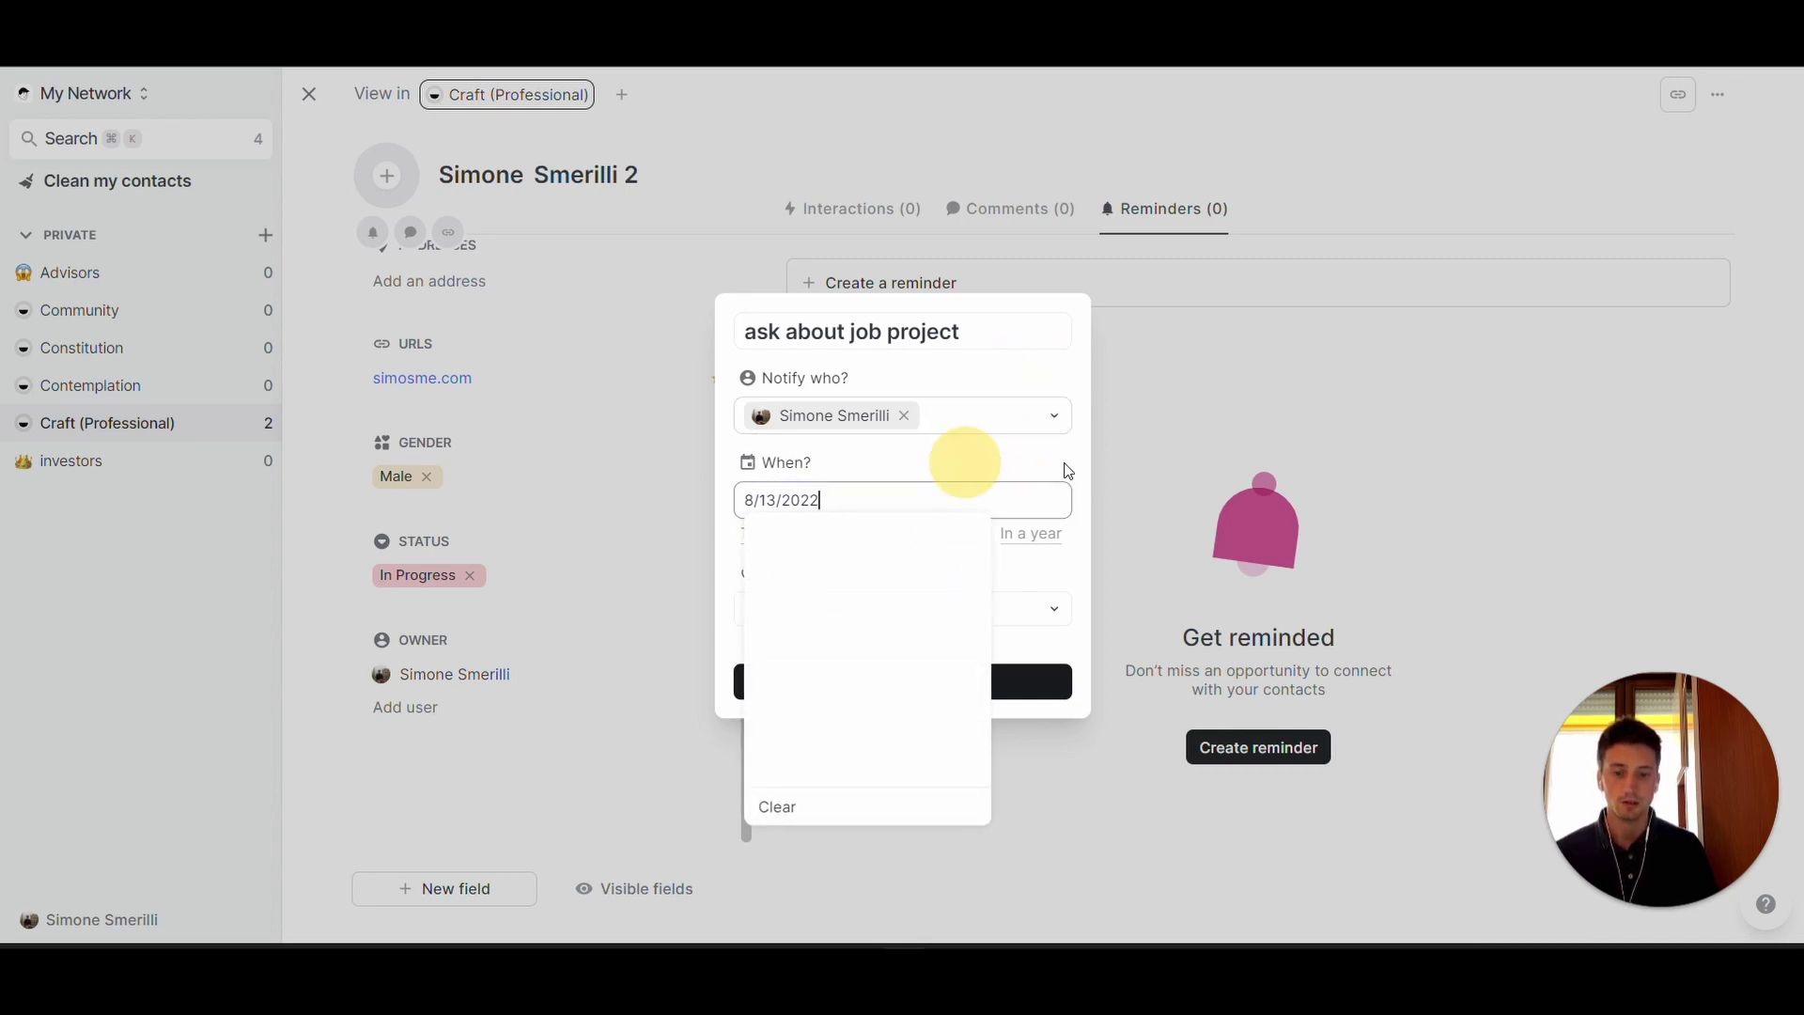
left_click(968, 658)
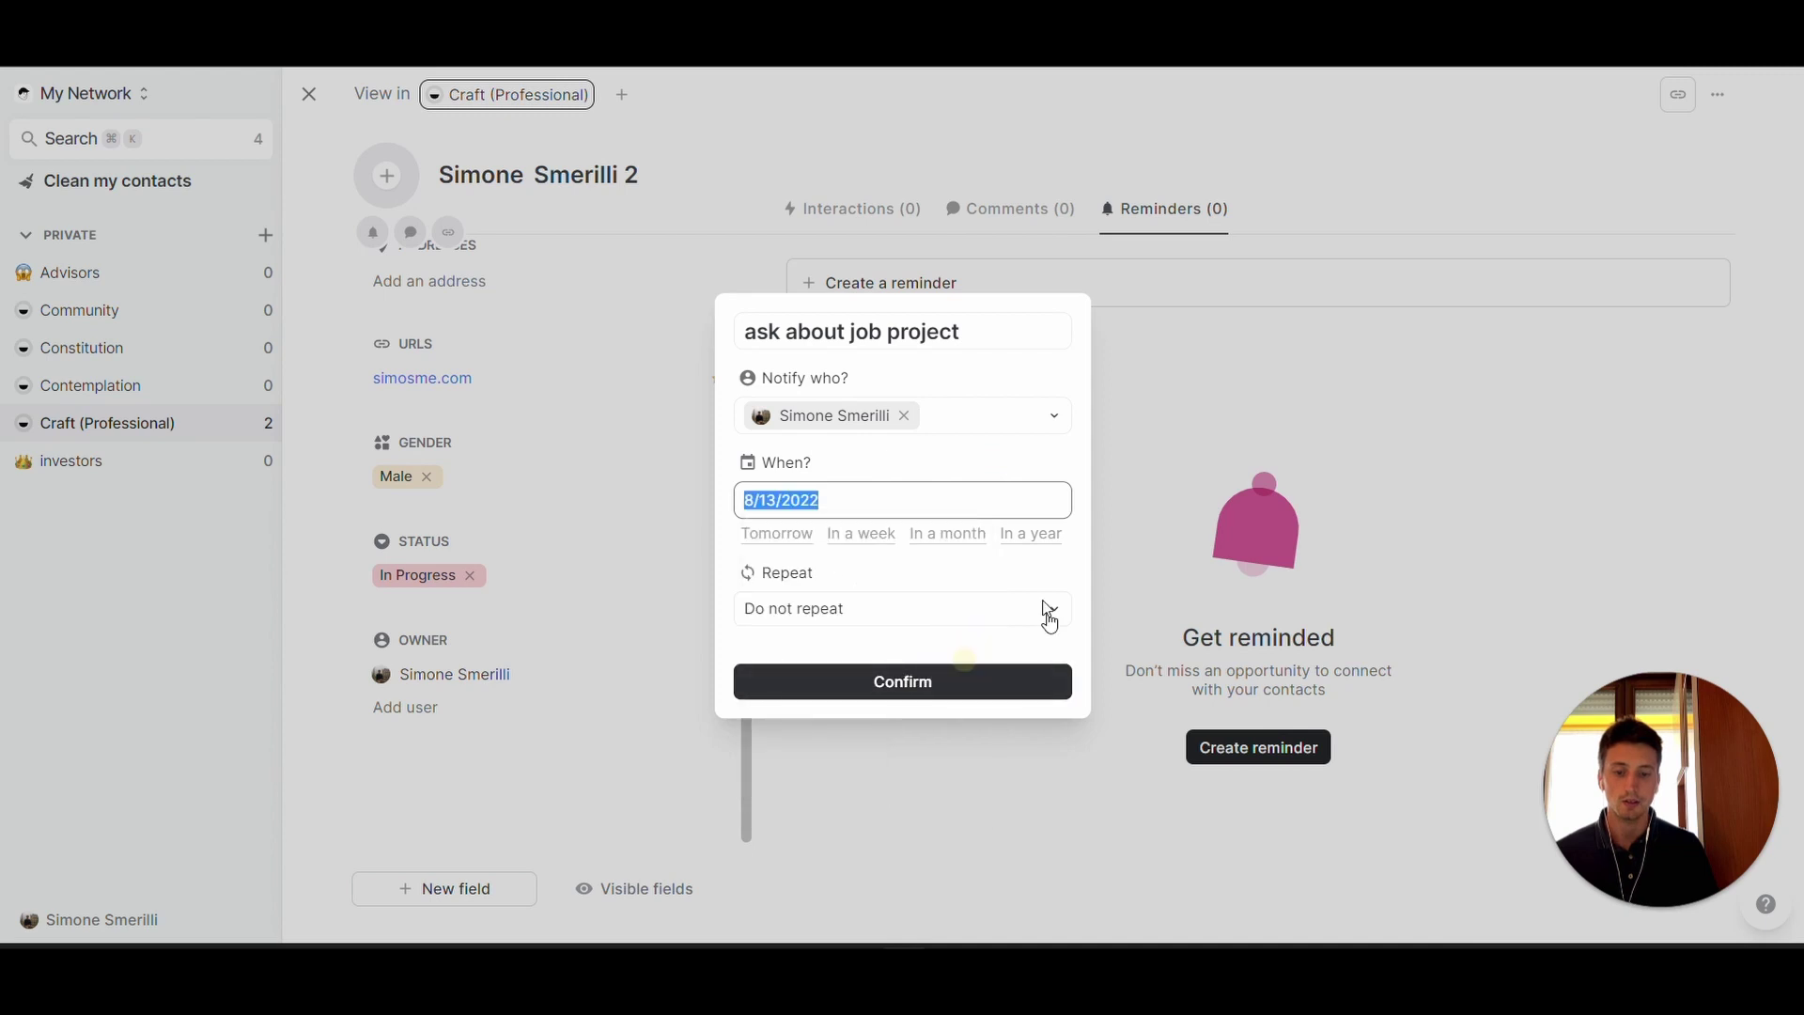
left_click(851, 617)
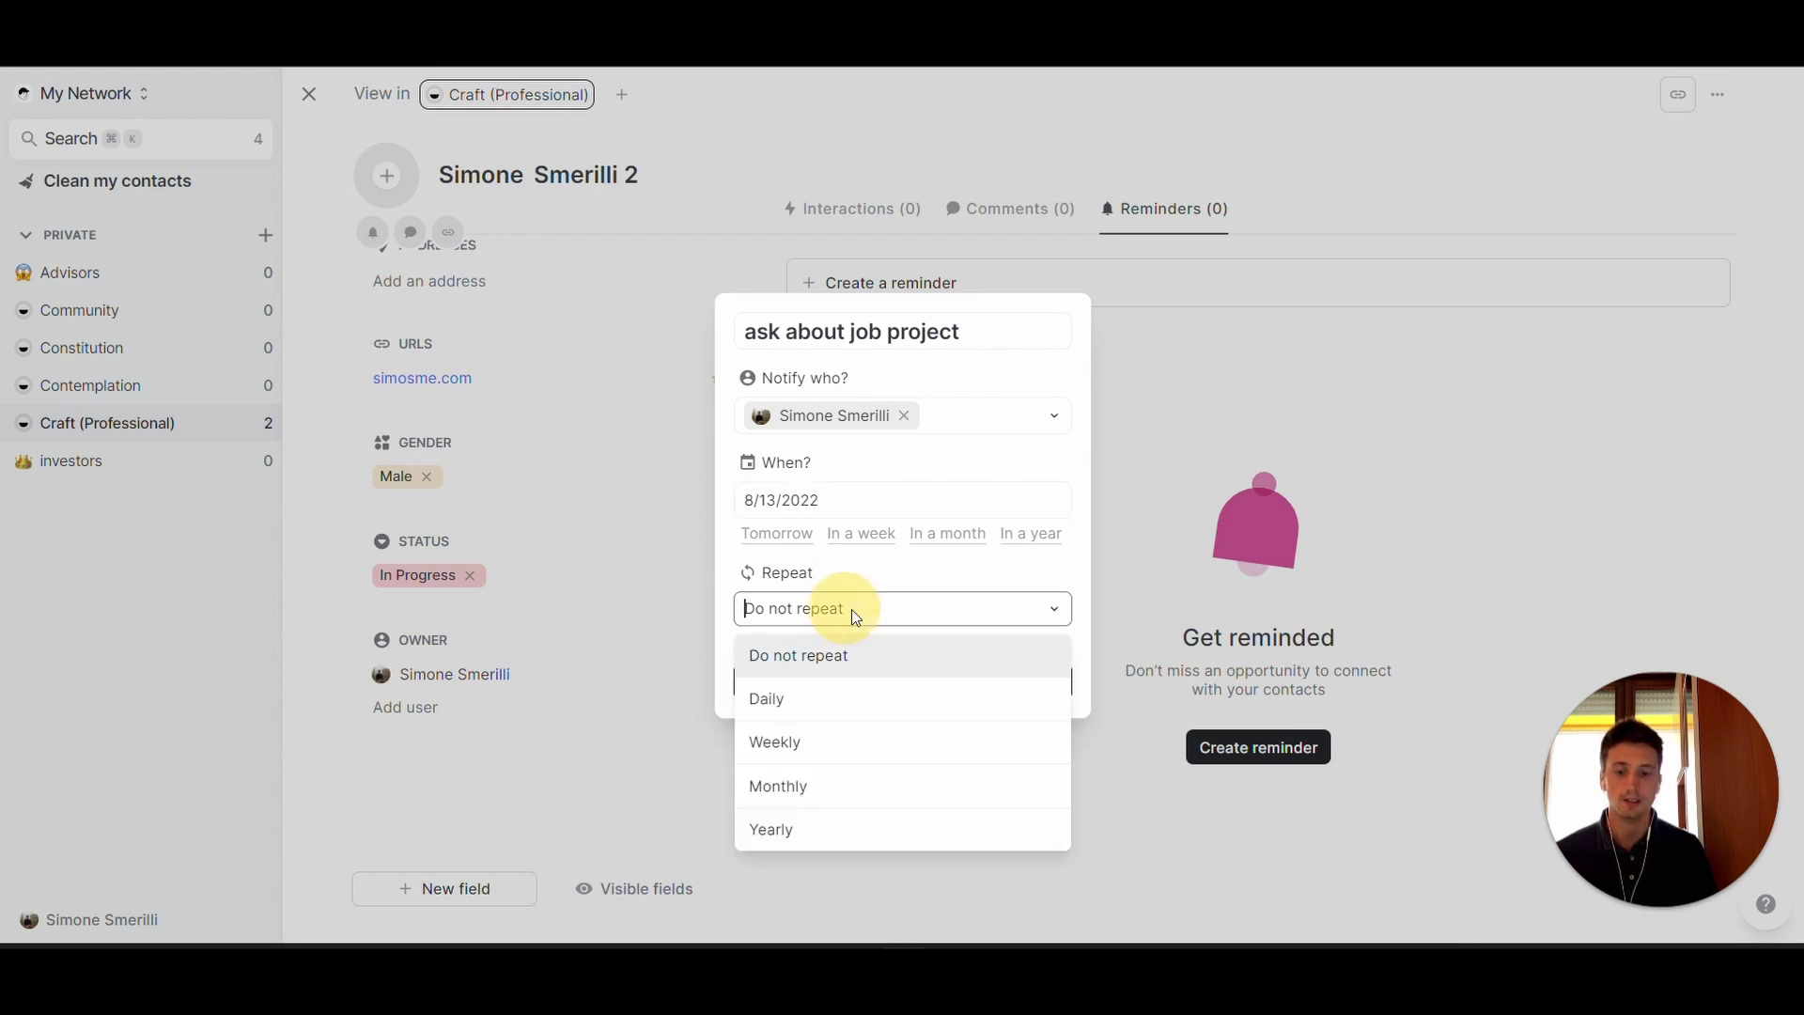
left_click(833, 741)
left_click(915, 699)
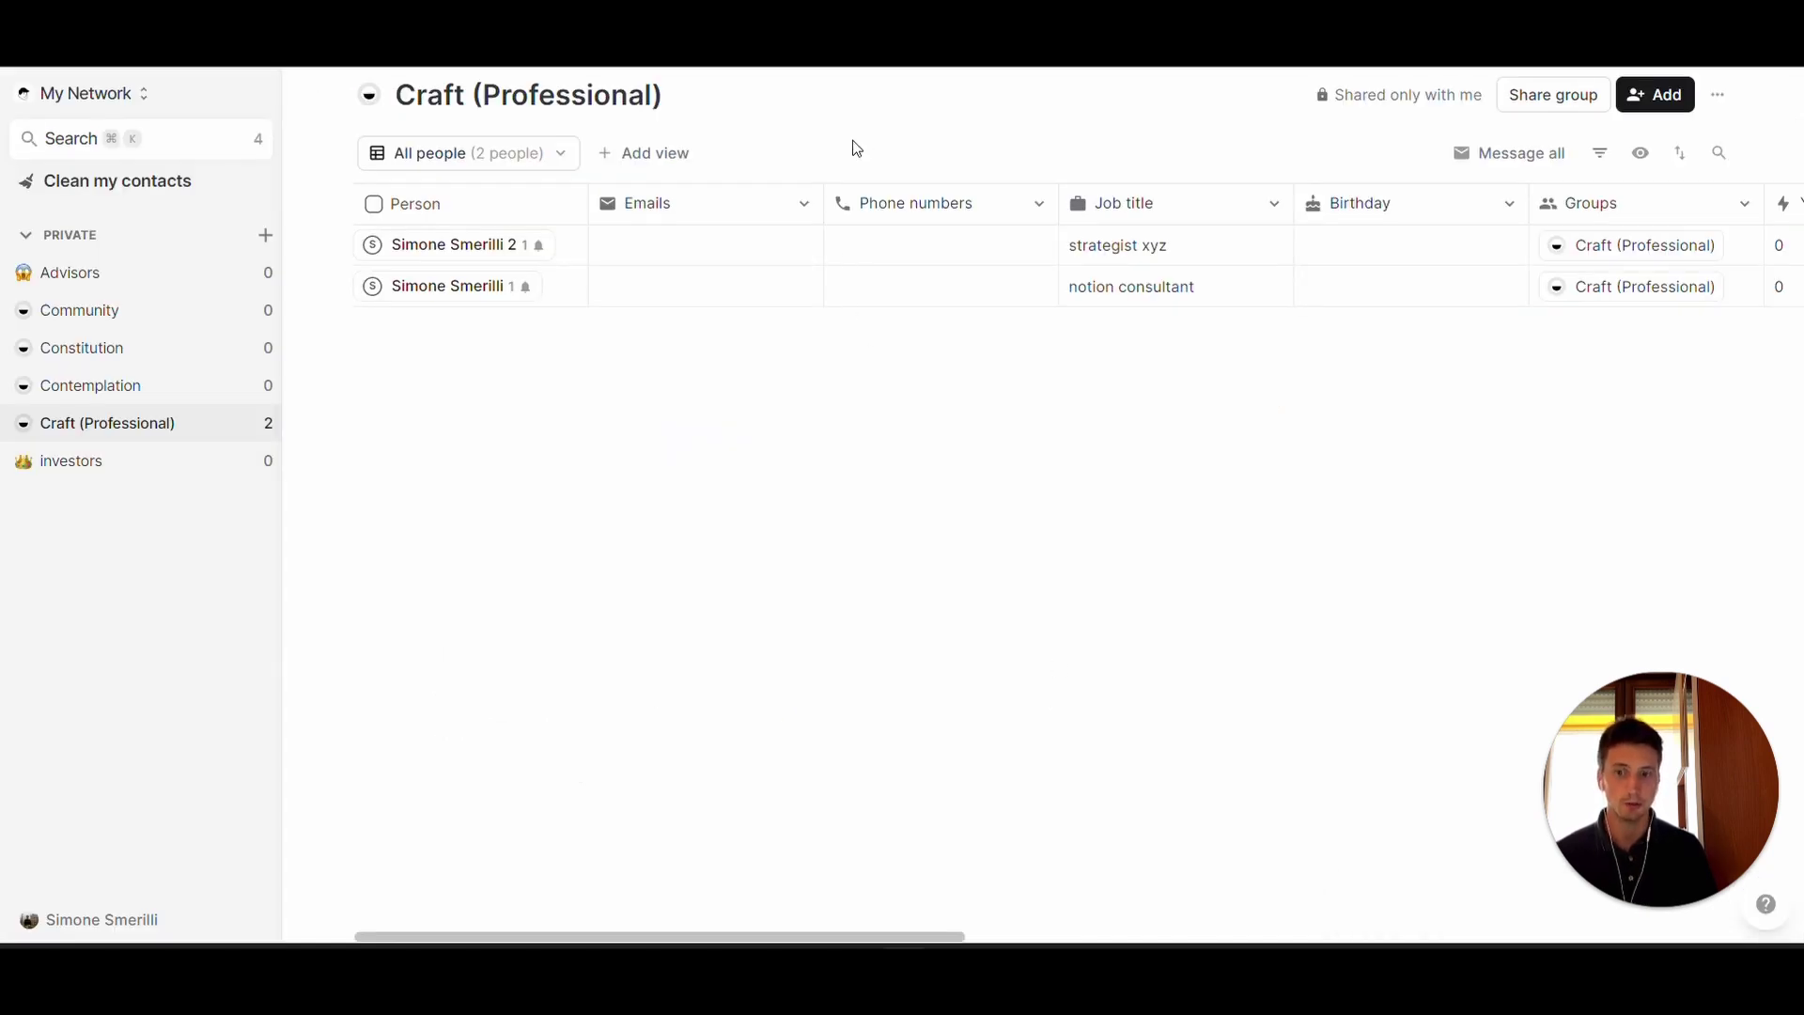
- Switch the Craft (Professional) group from the people table to the Deal Pipeline board view
left_click(495, 155)
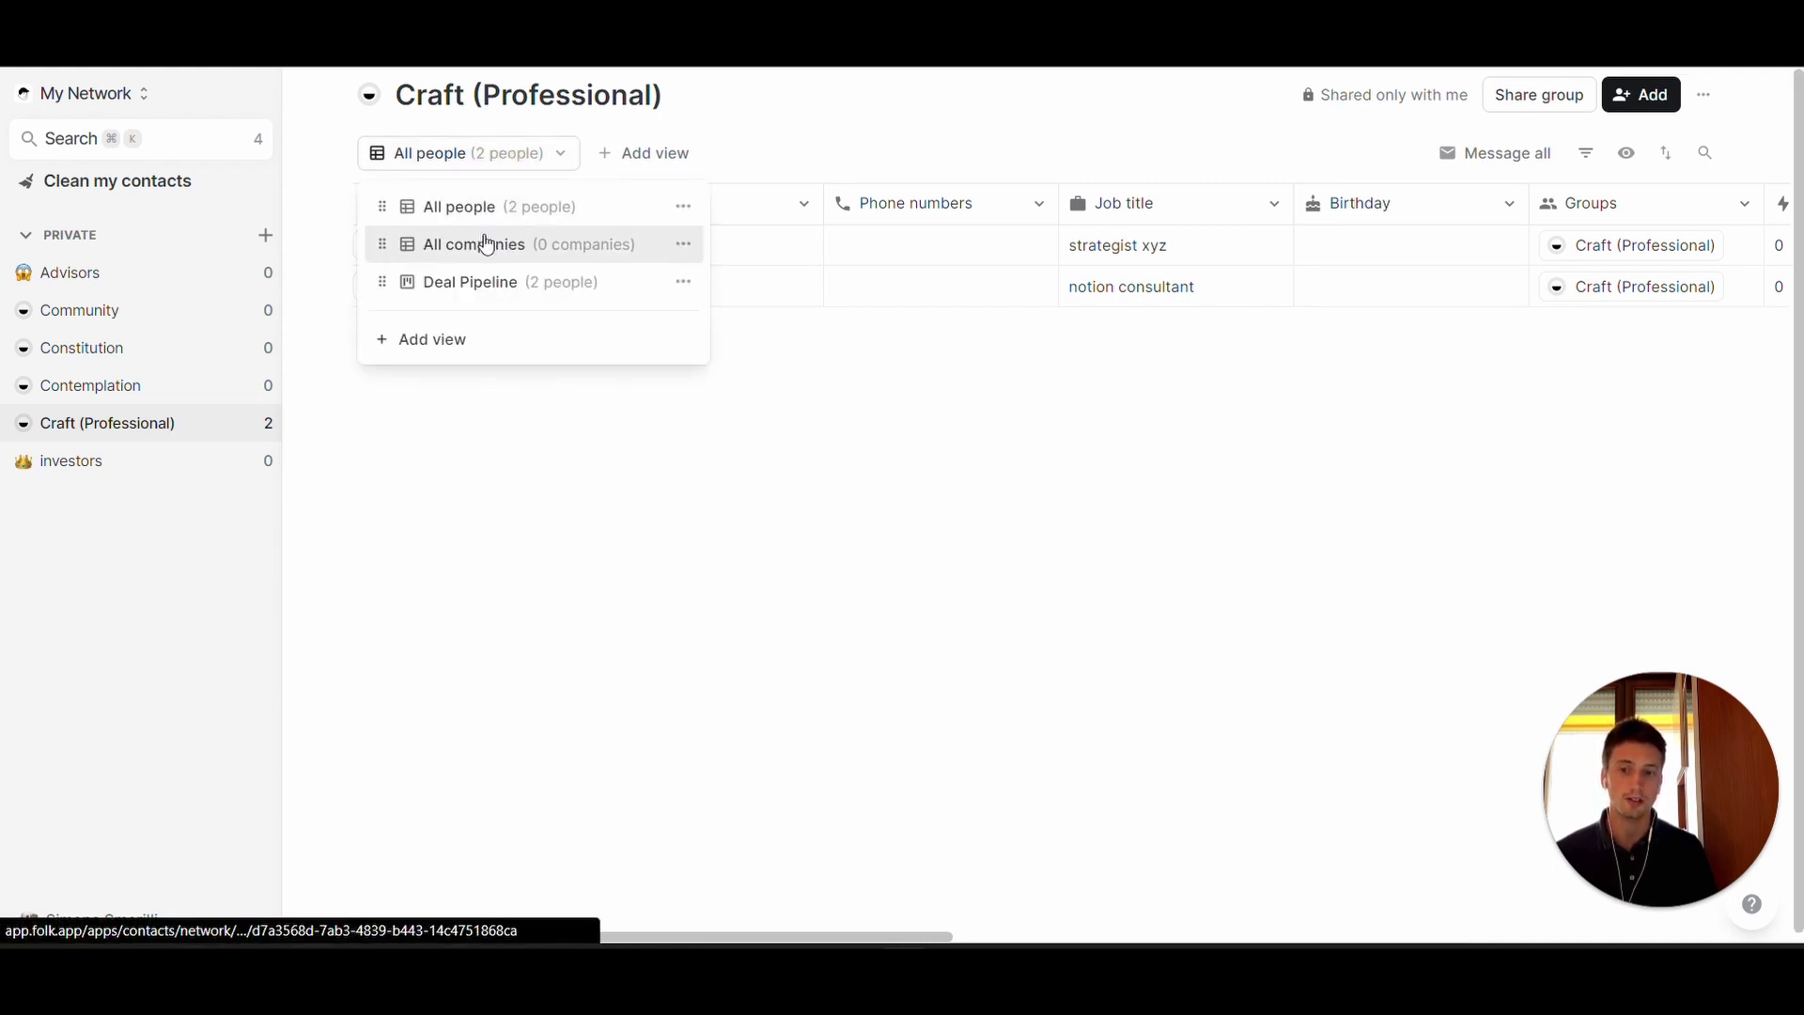
left_click(684, 246)
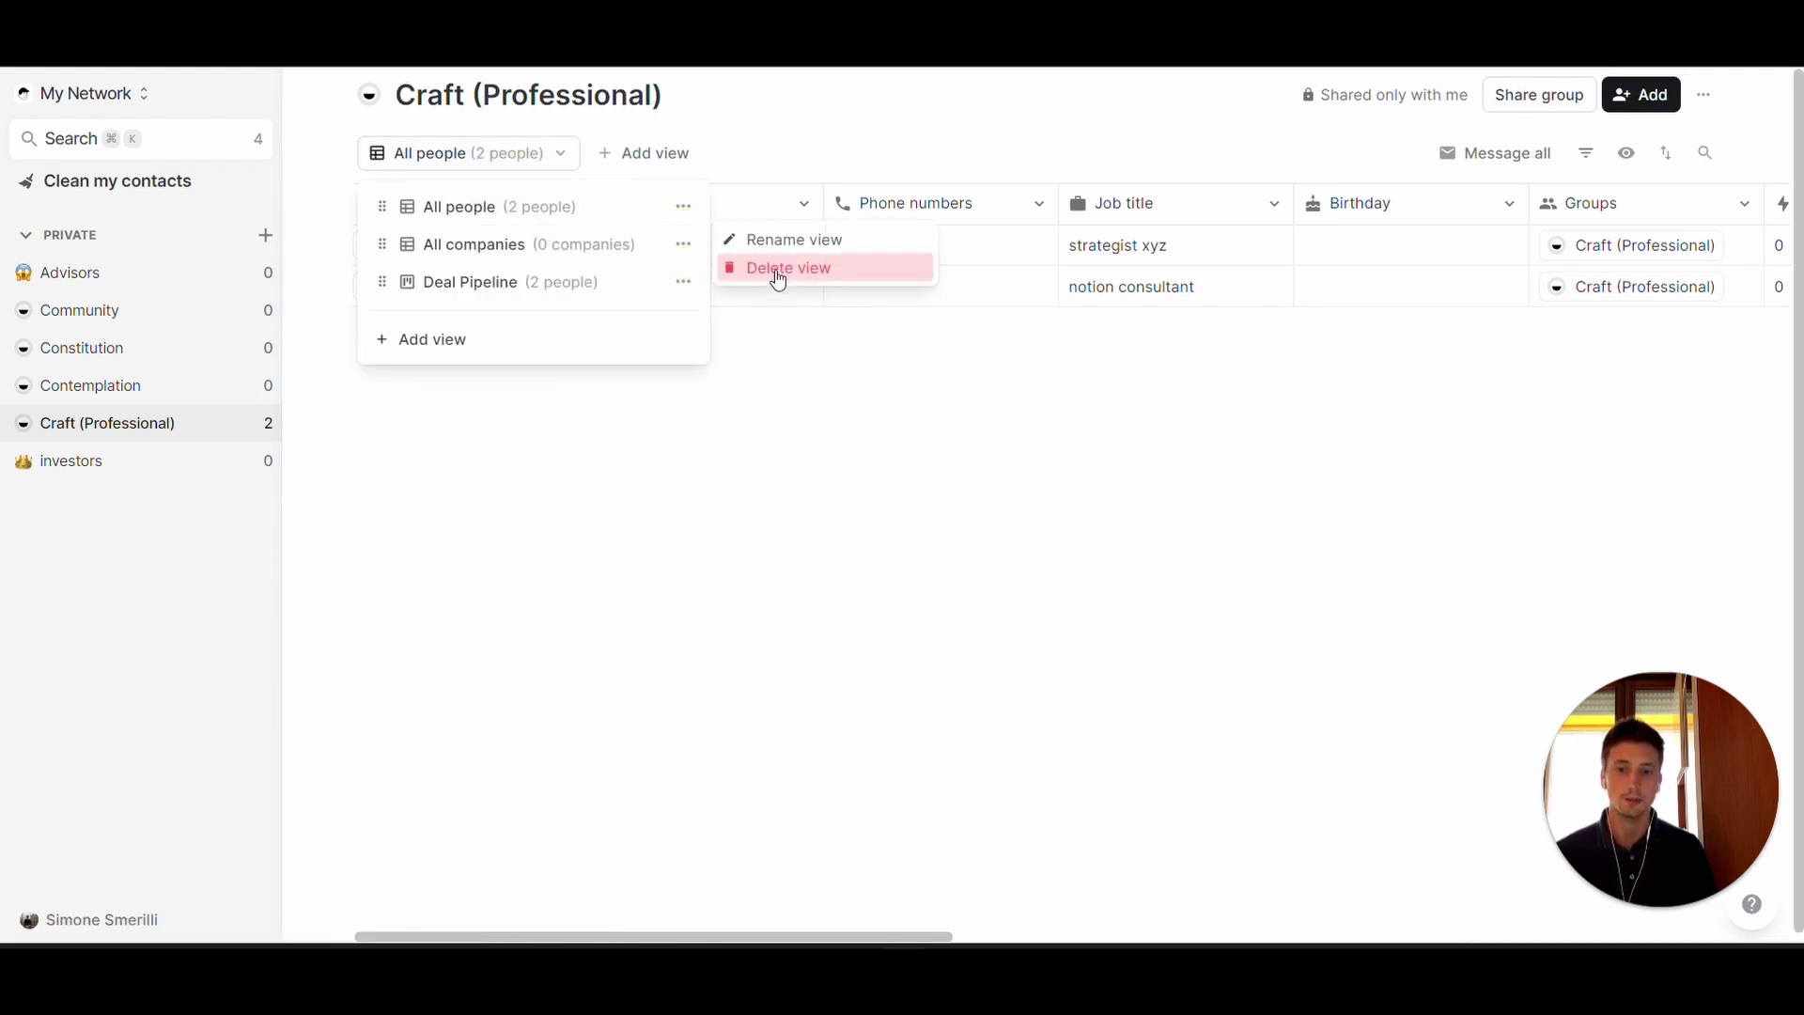
left_click(541, 280)
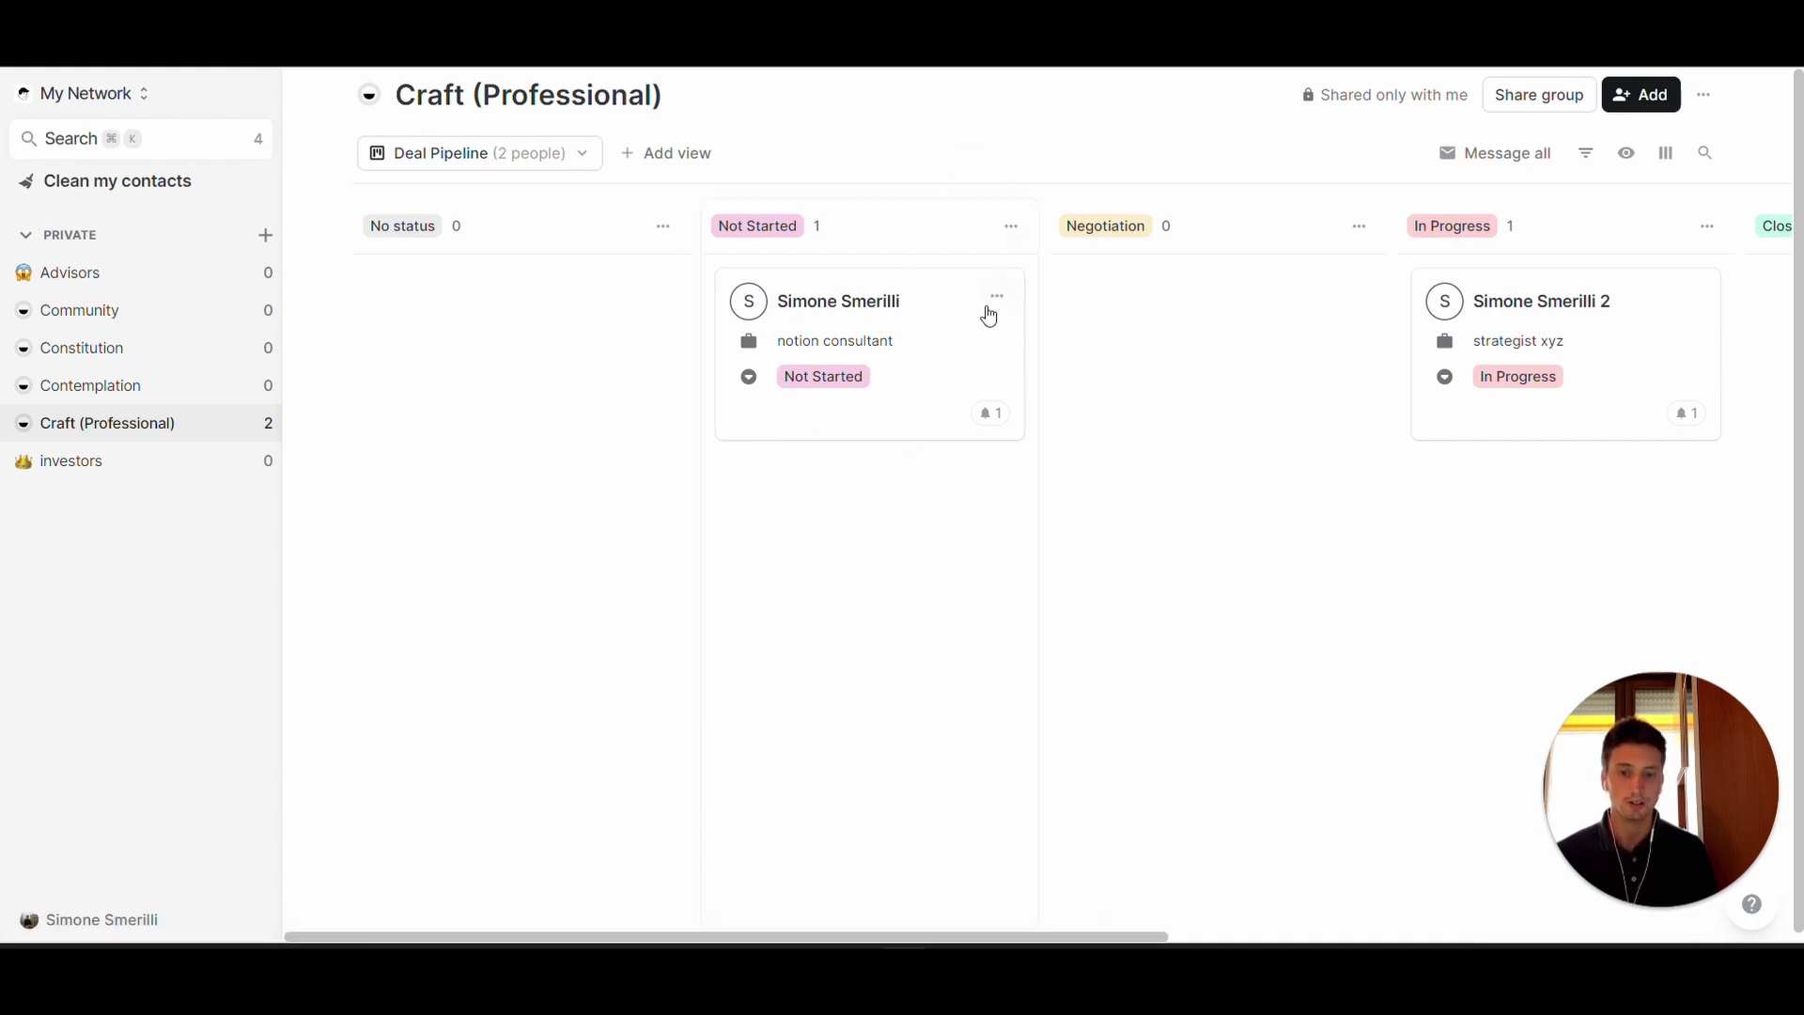
- Move the notion consultant deal to Negotiation, open that contact, and tick 'create views' and 'add fields' in Notion
left_click_drag(861, 359, 1047, 355)
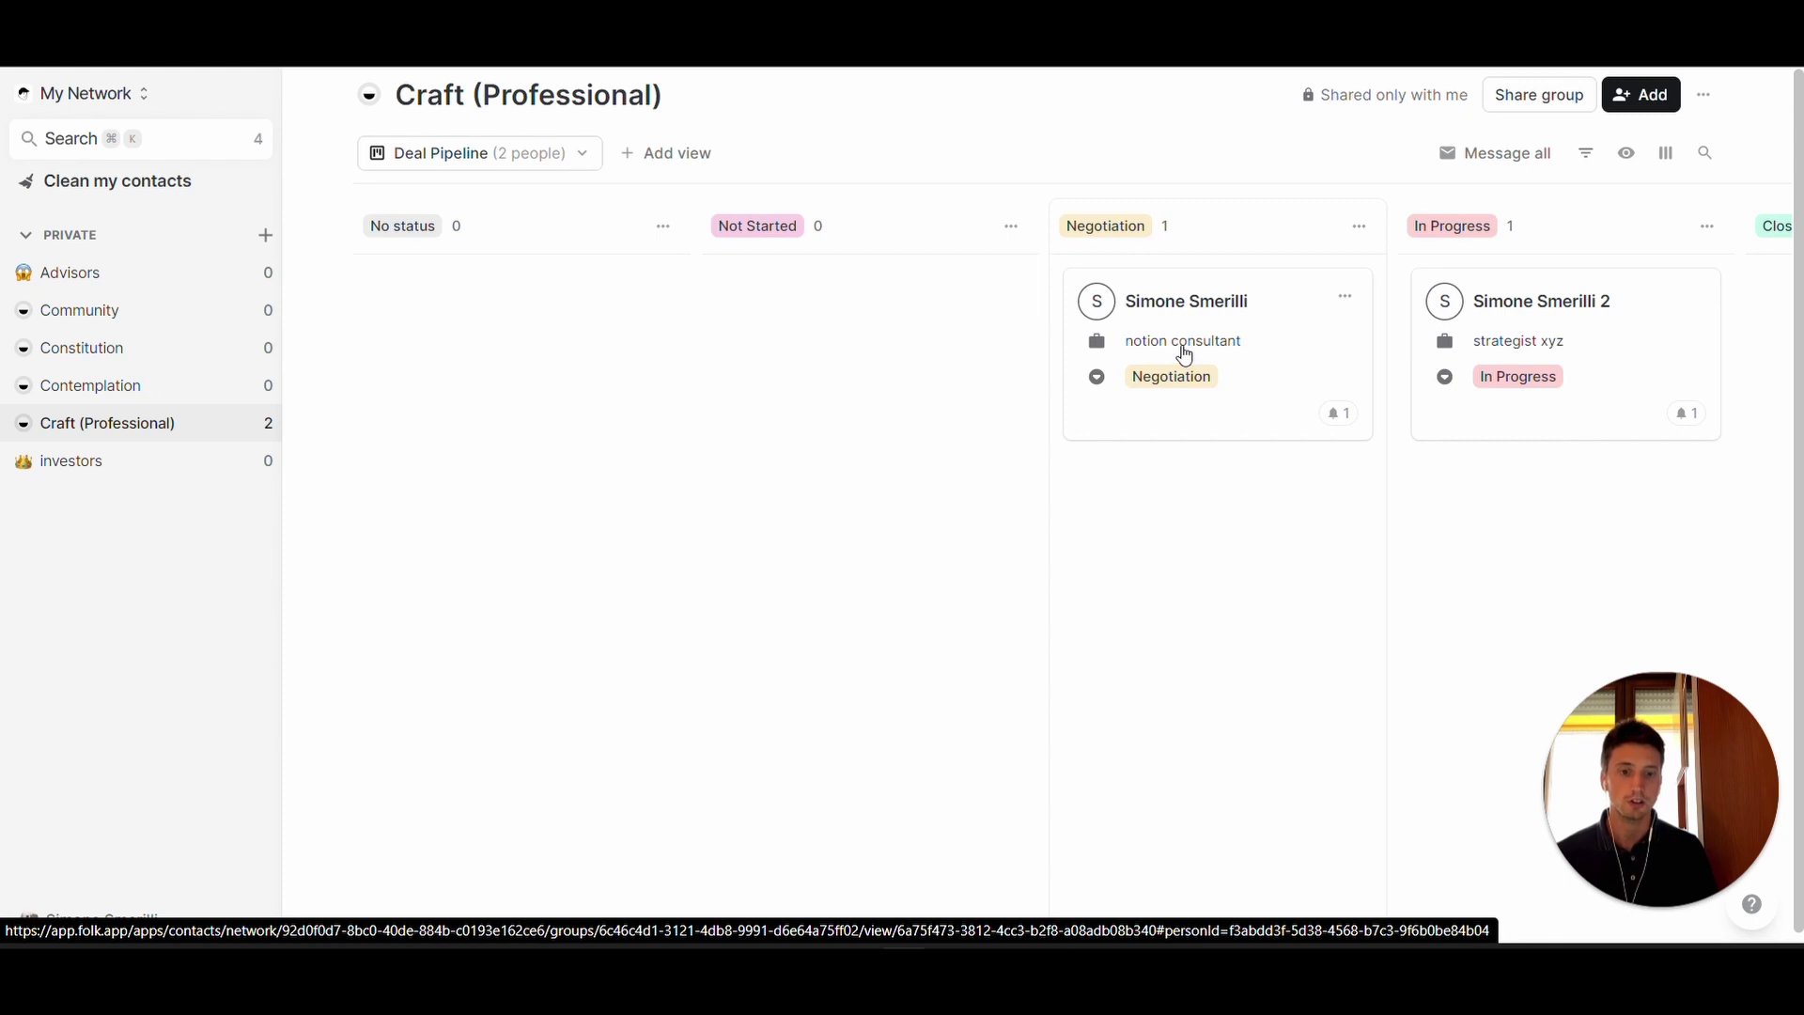
left_click(1182, 349)
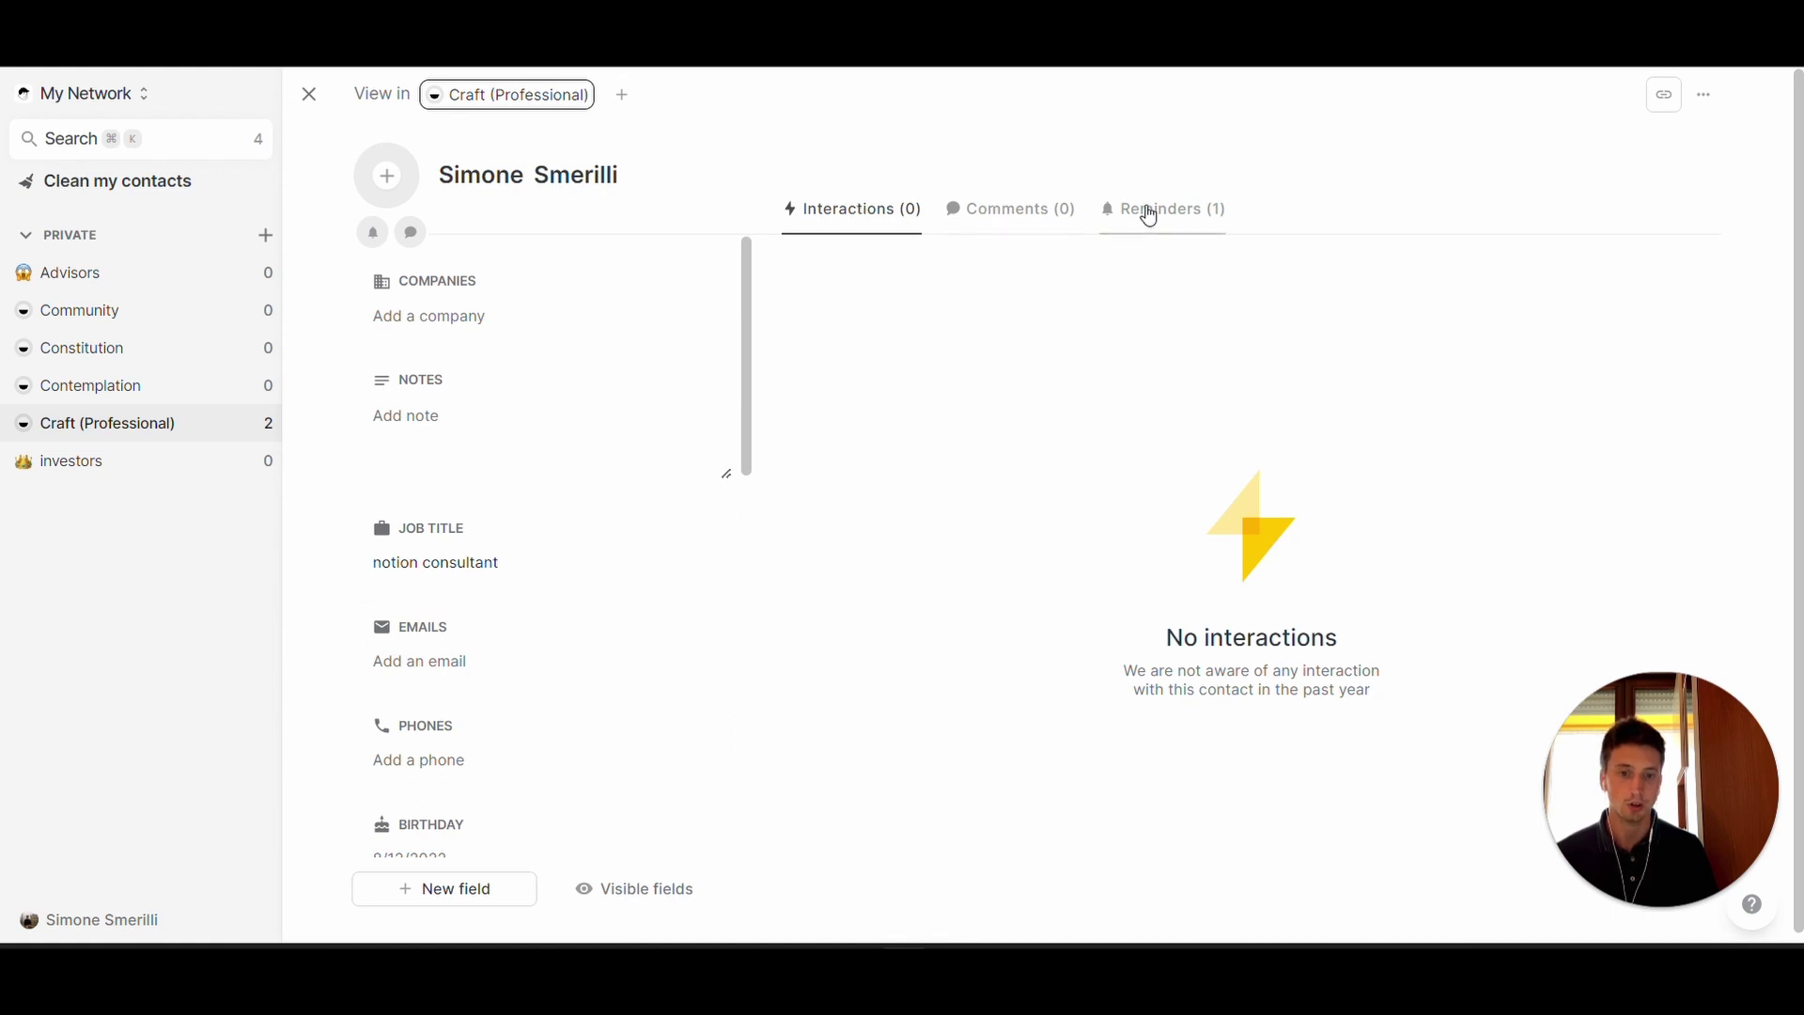
key("super+Tab")
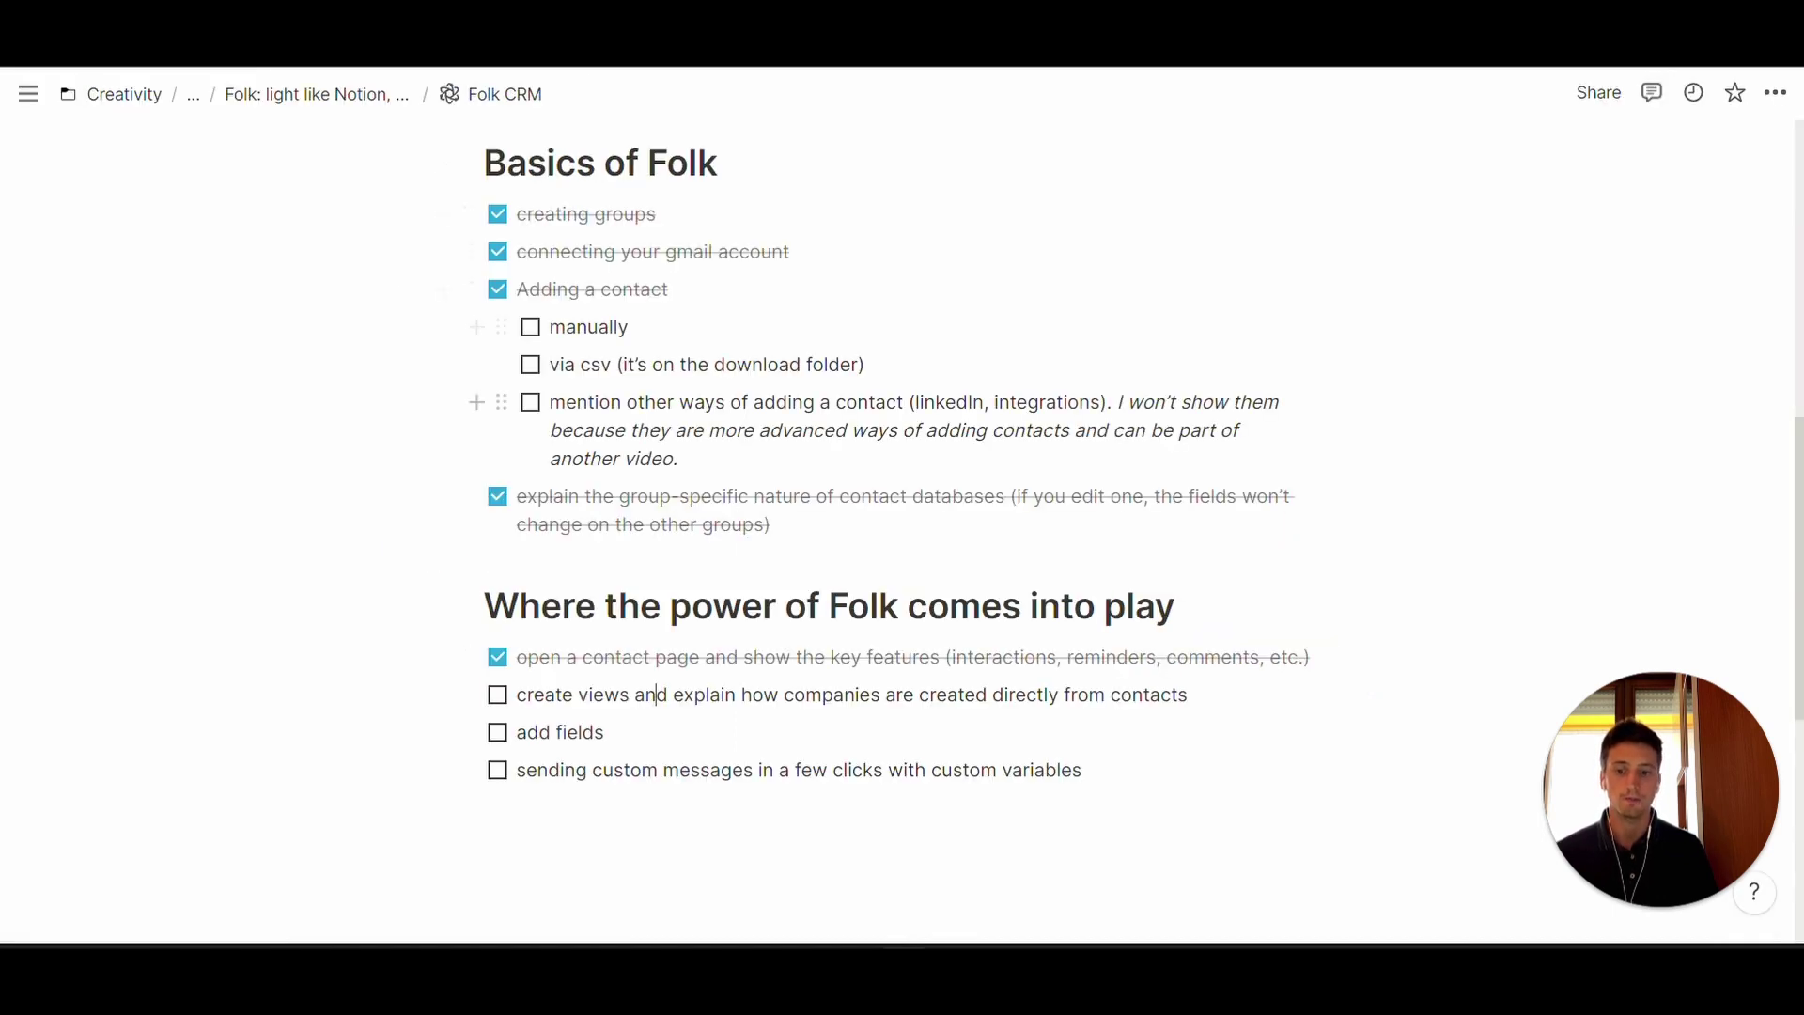
left_click(498, 694)
left_click(497, 732)
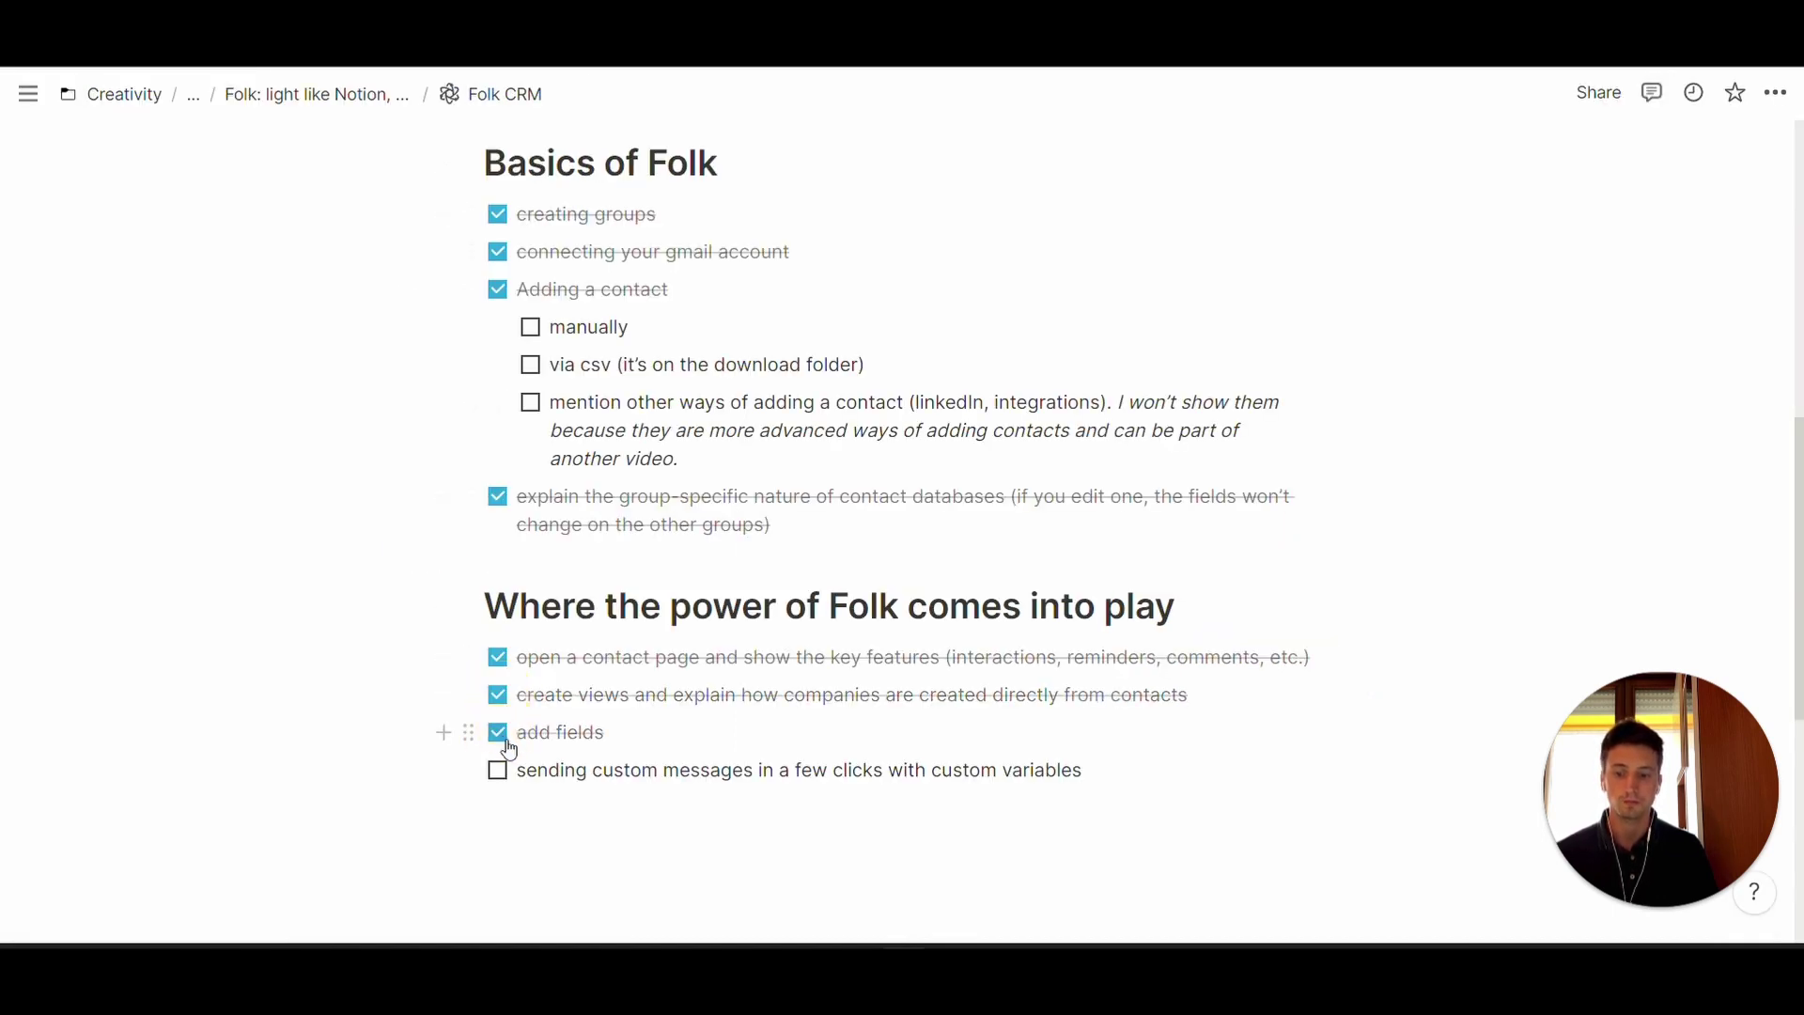
key("super+Tab")
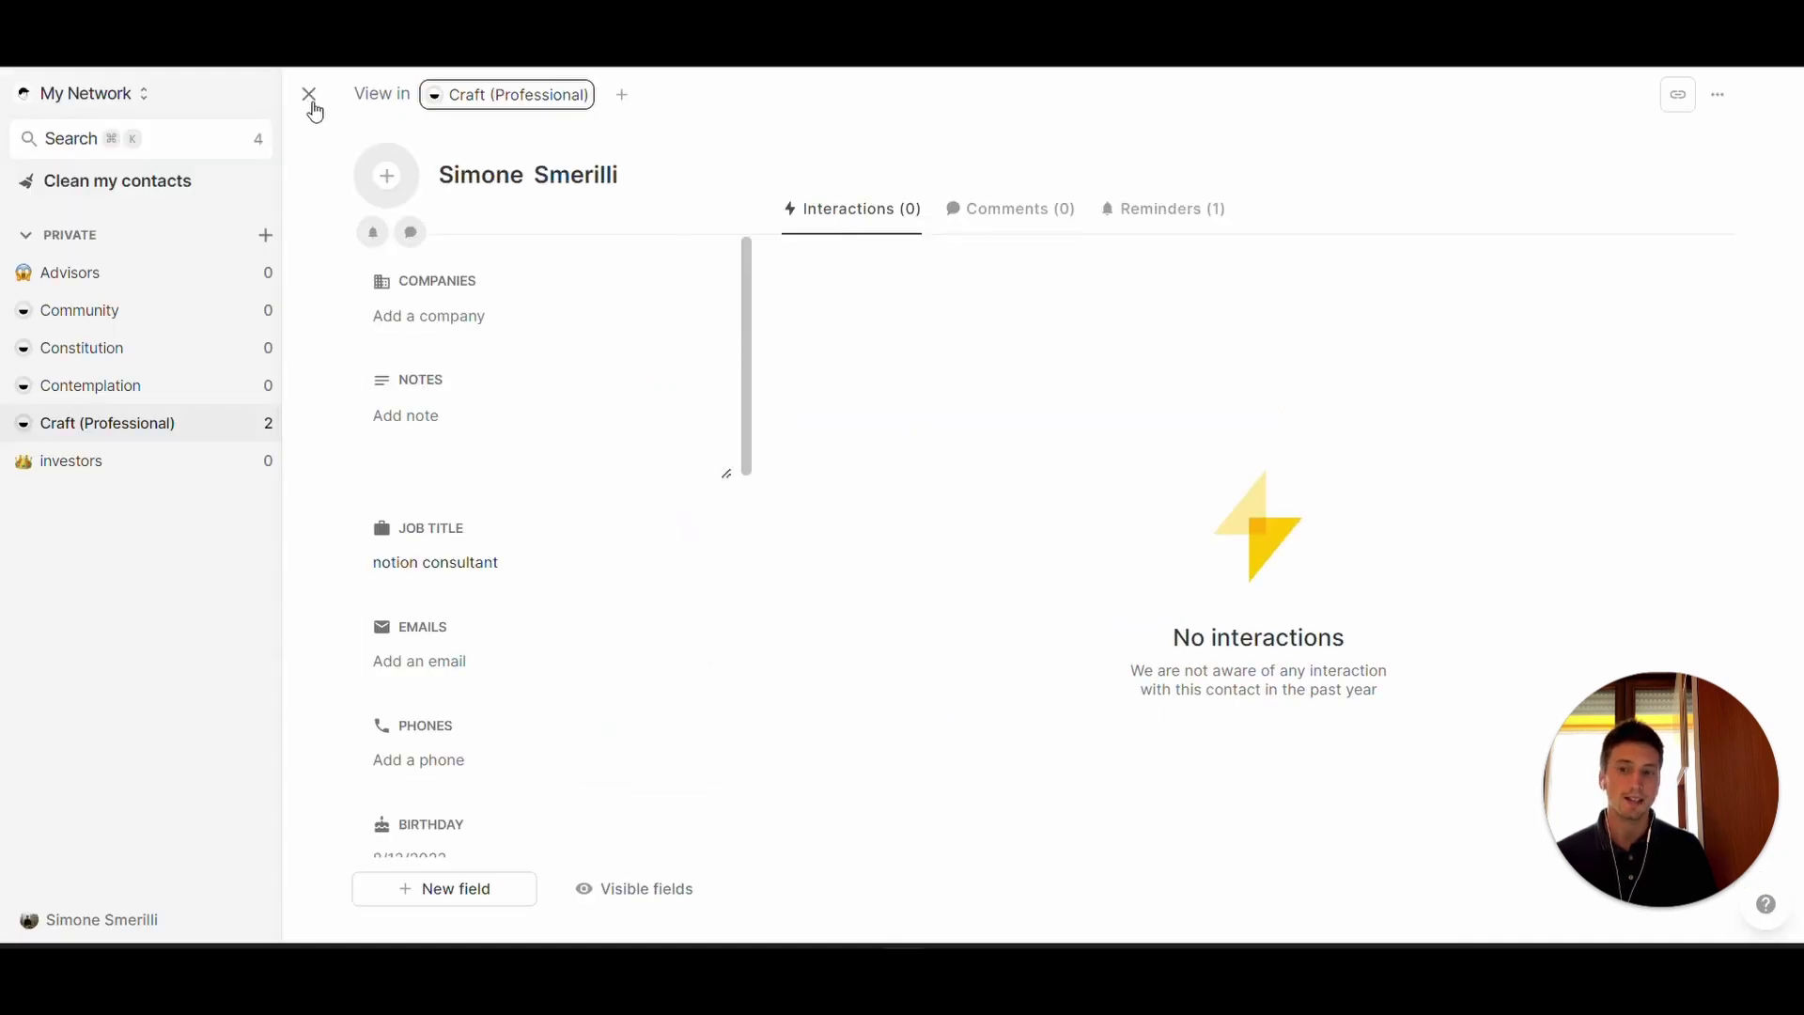
- Select both contacts in the All people table, start a message to all, and check sender addresses
left_click(312, 99)
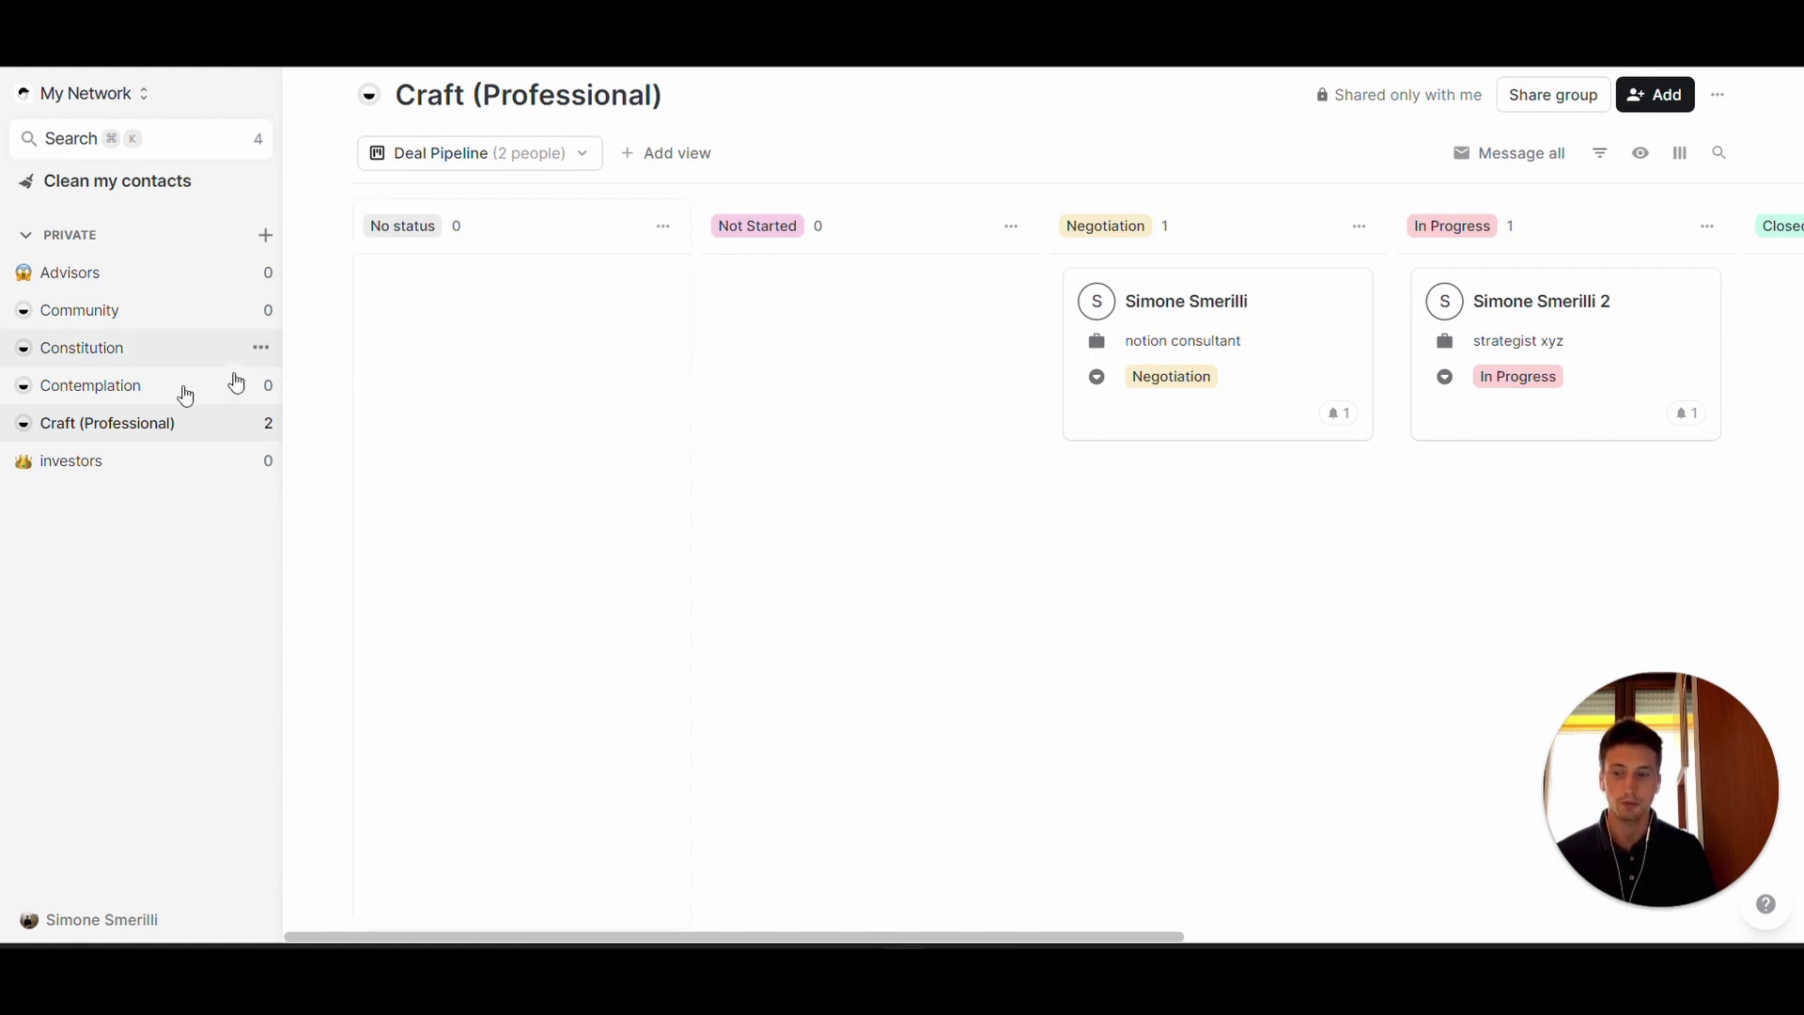
left_click(117, 428)
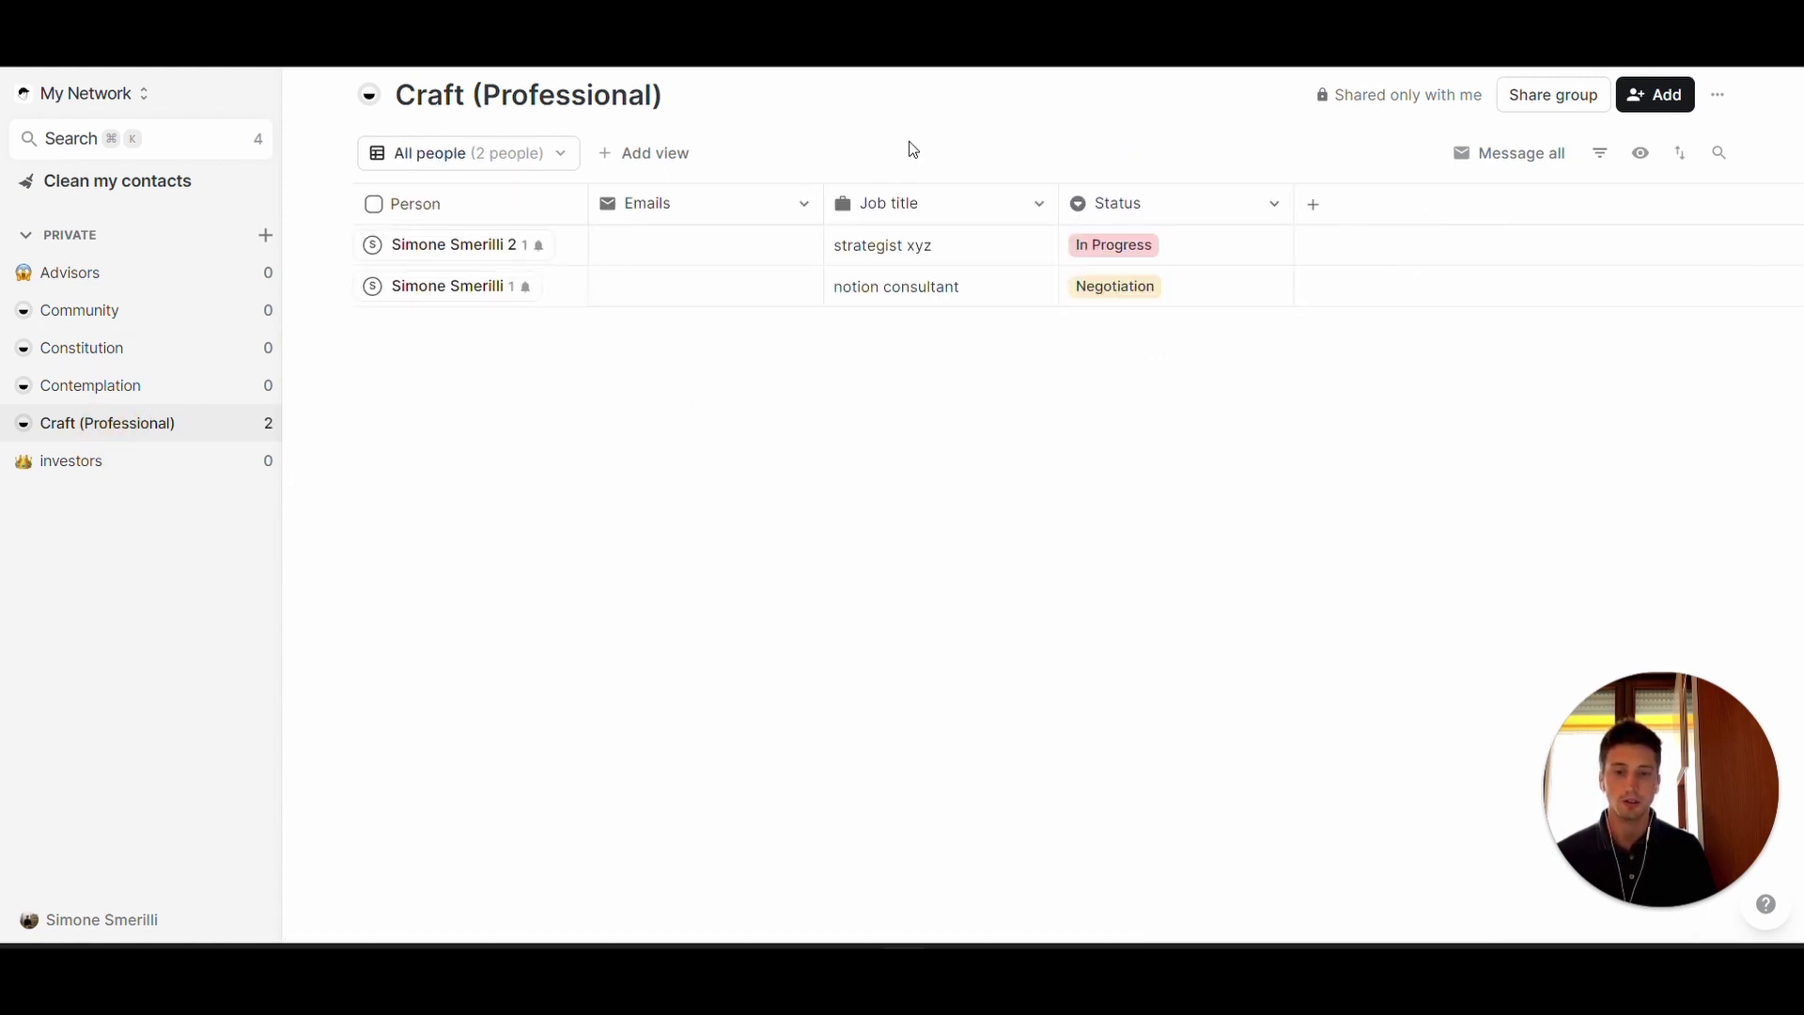
left_click(374, 204)
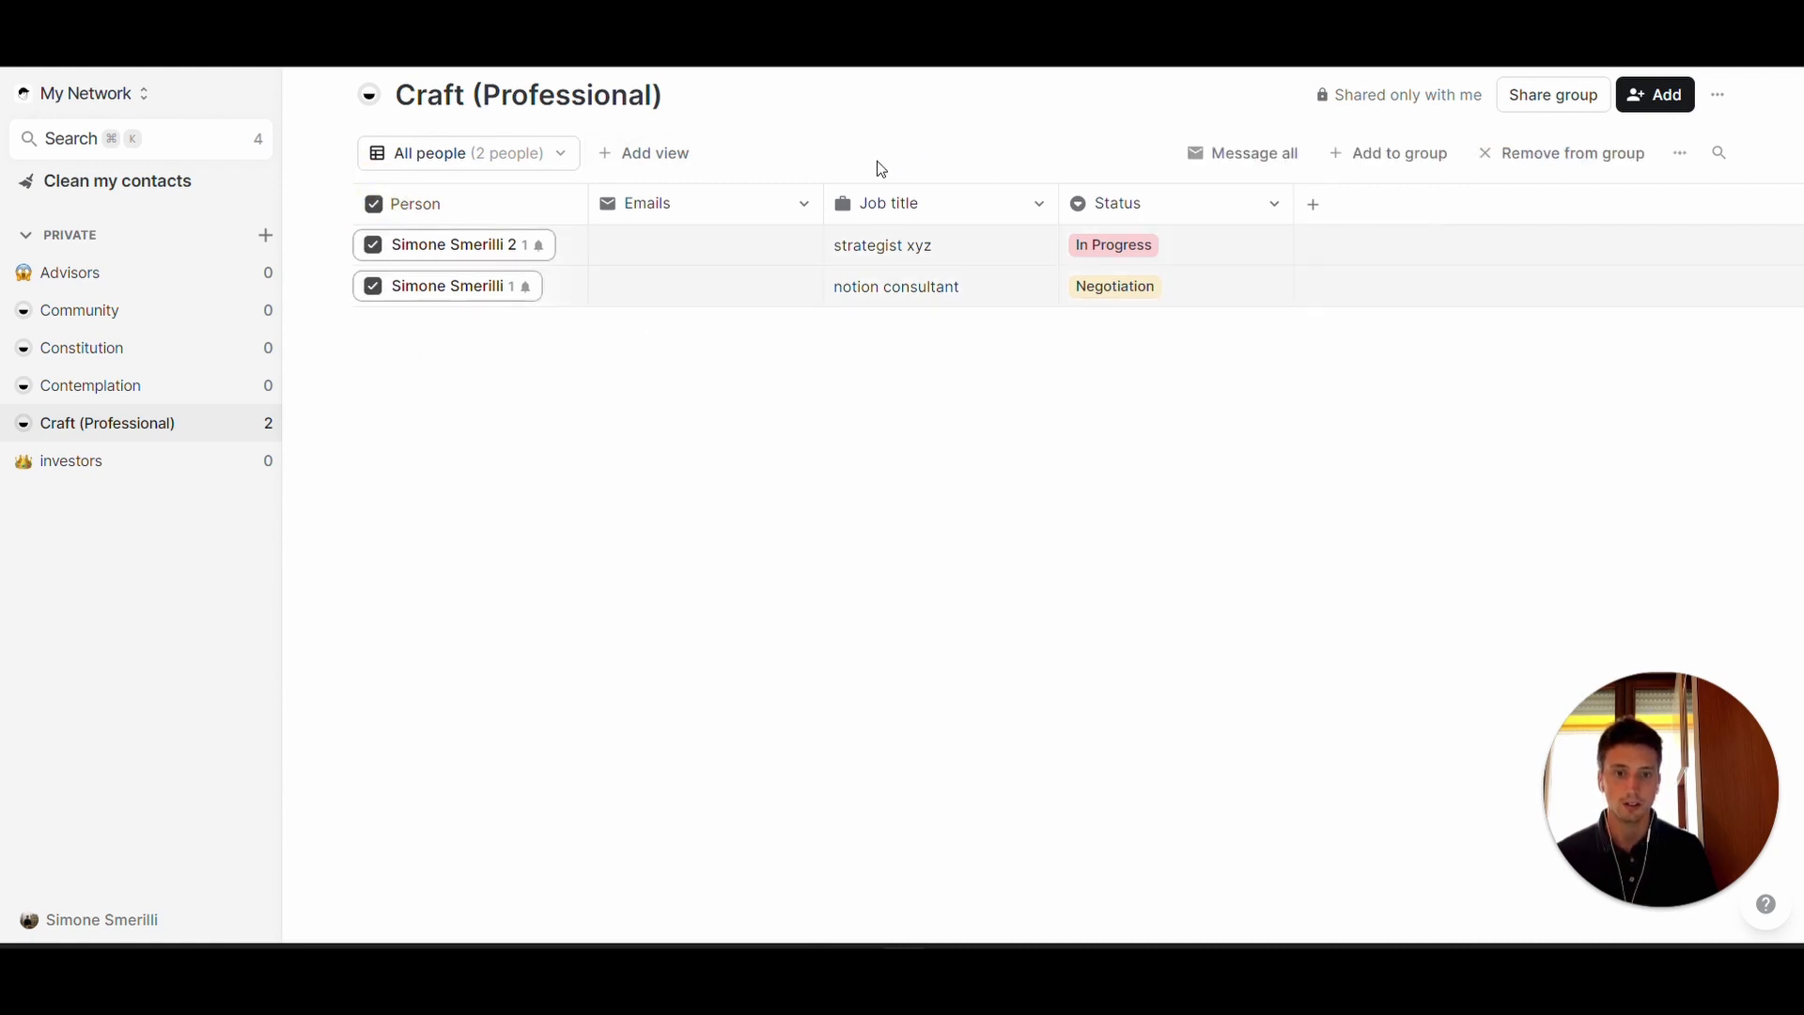
left_click(373, 287)
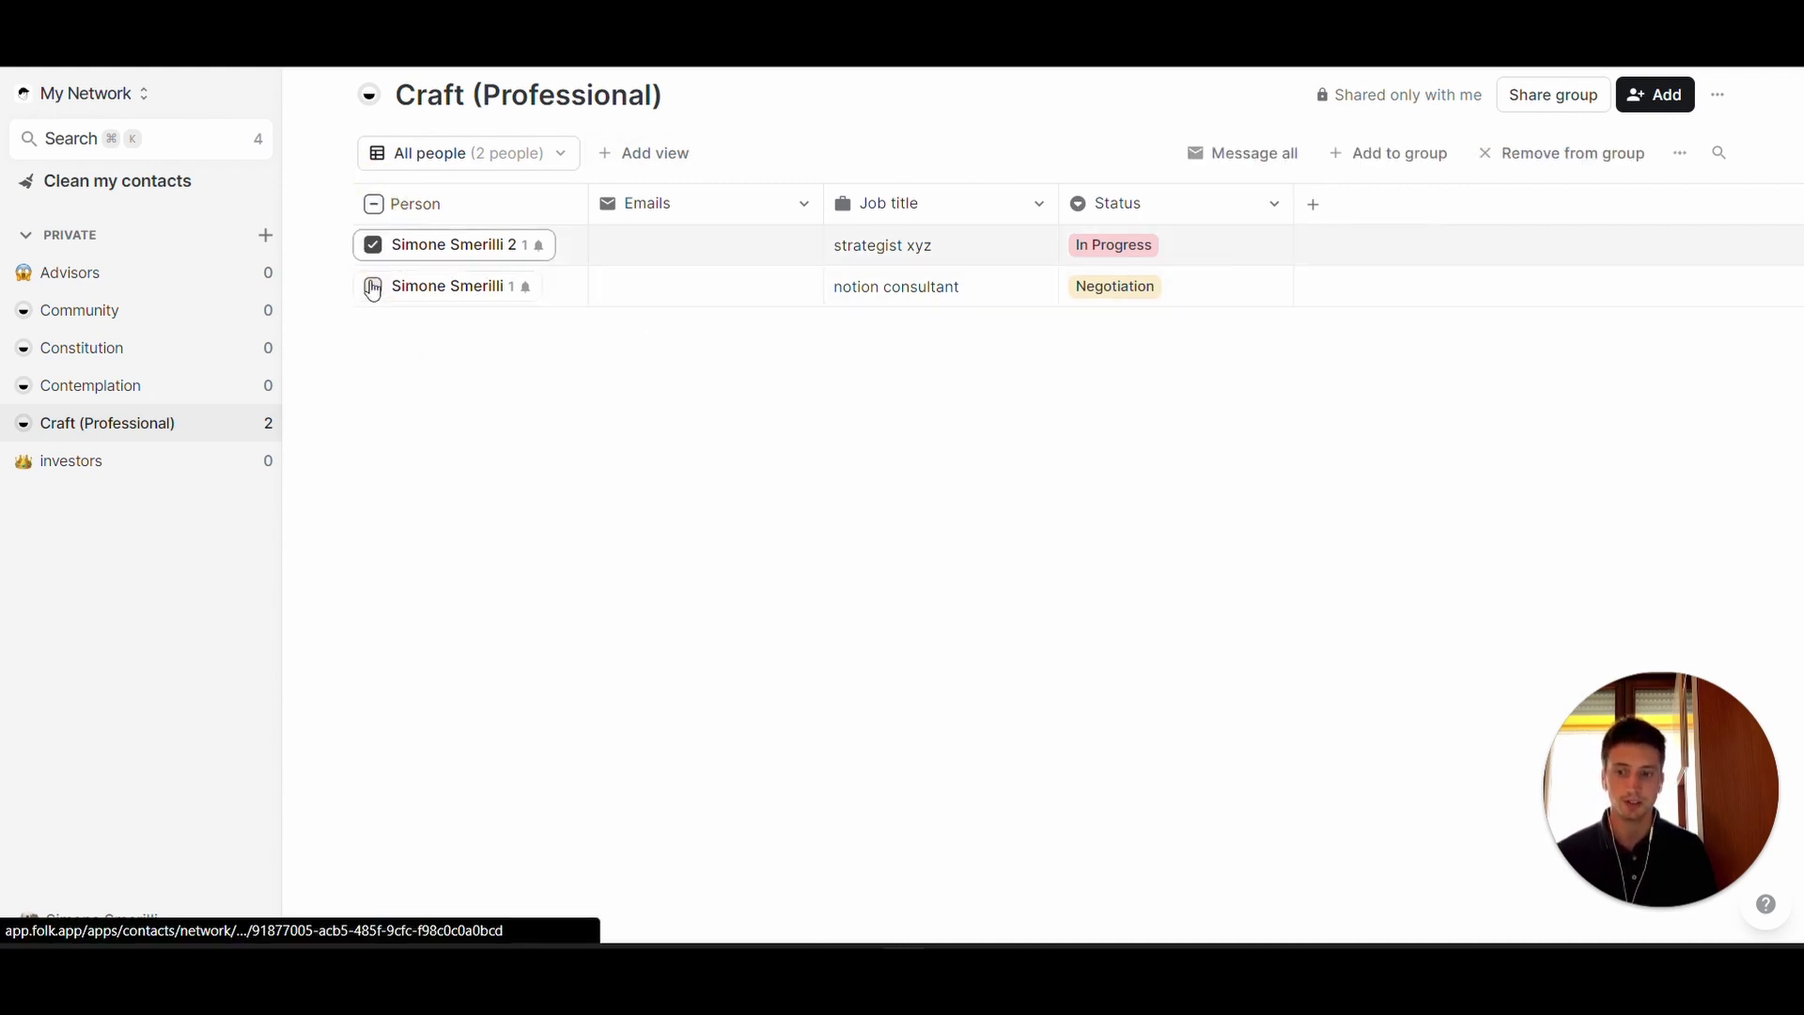
left_click(382, 209)
left_click(382, 209)
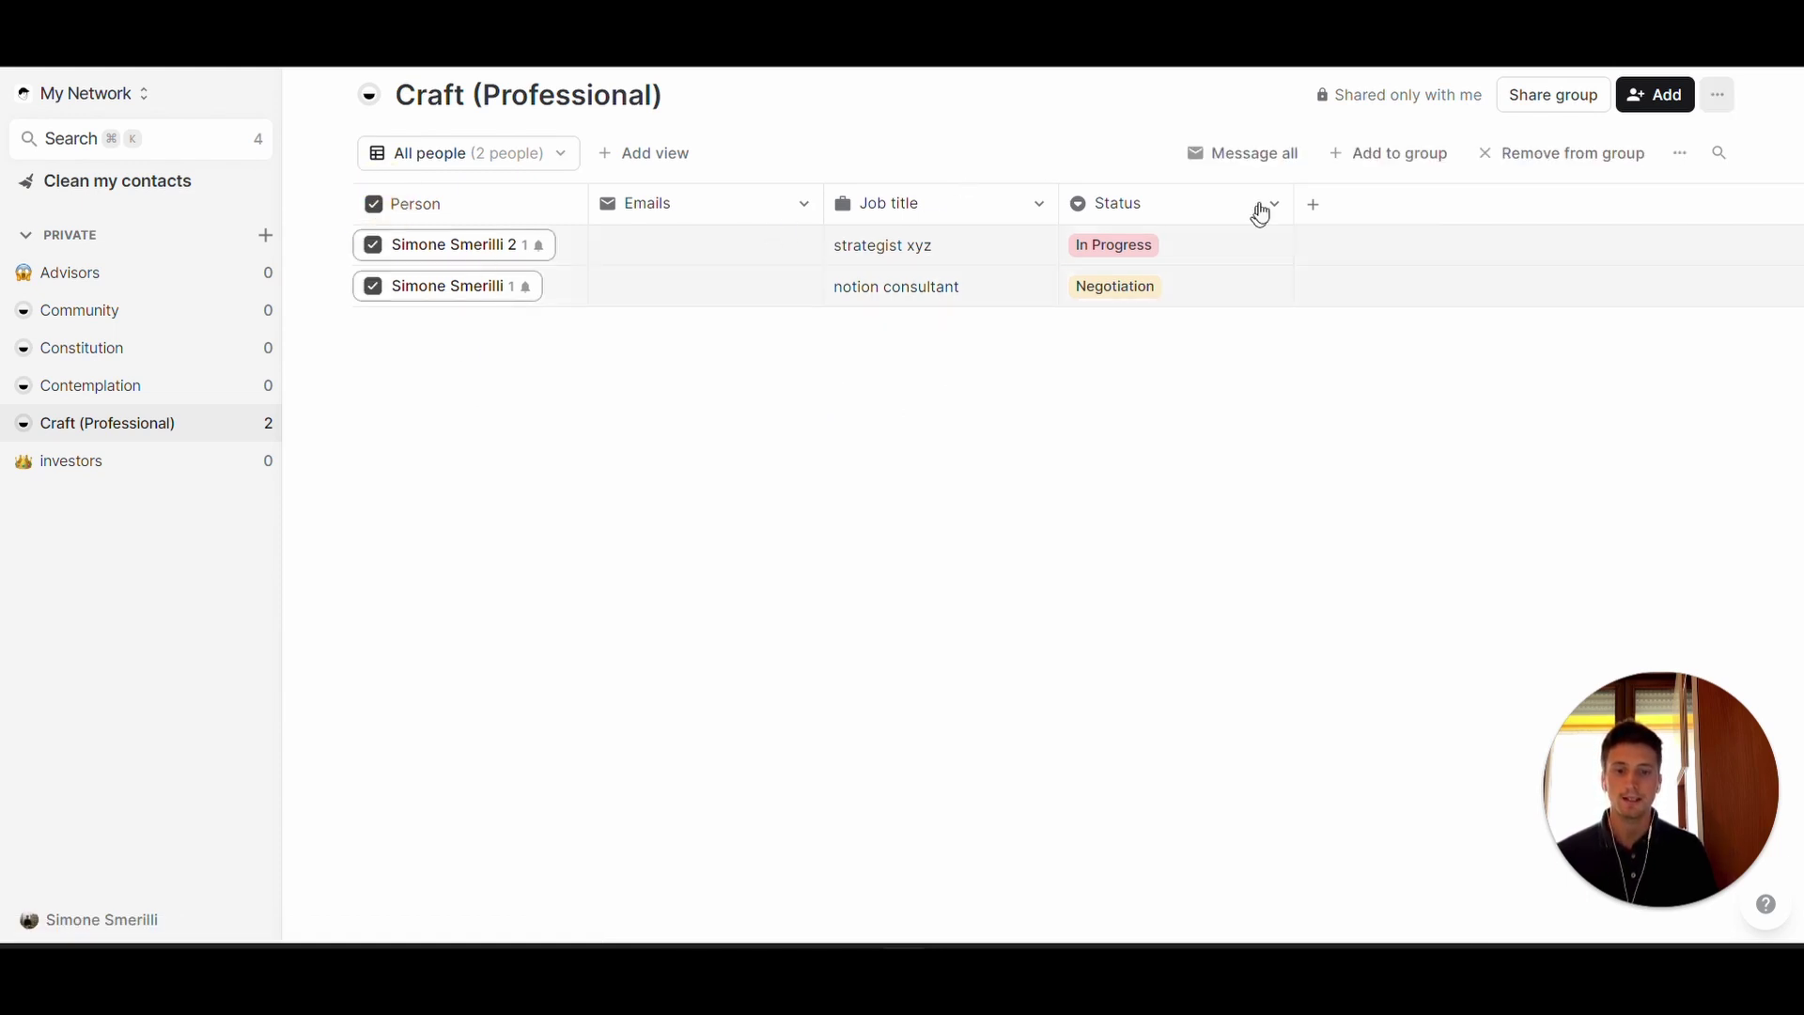
left_click(1231, 156)
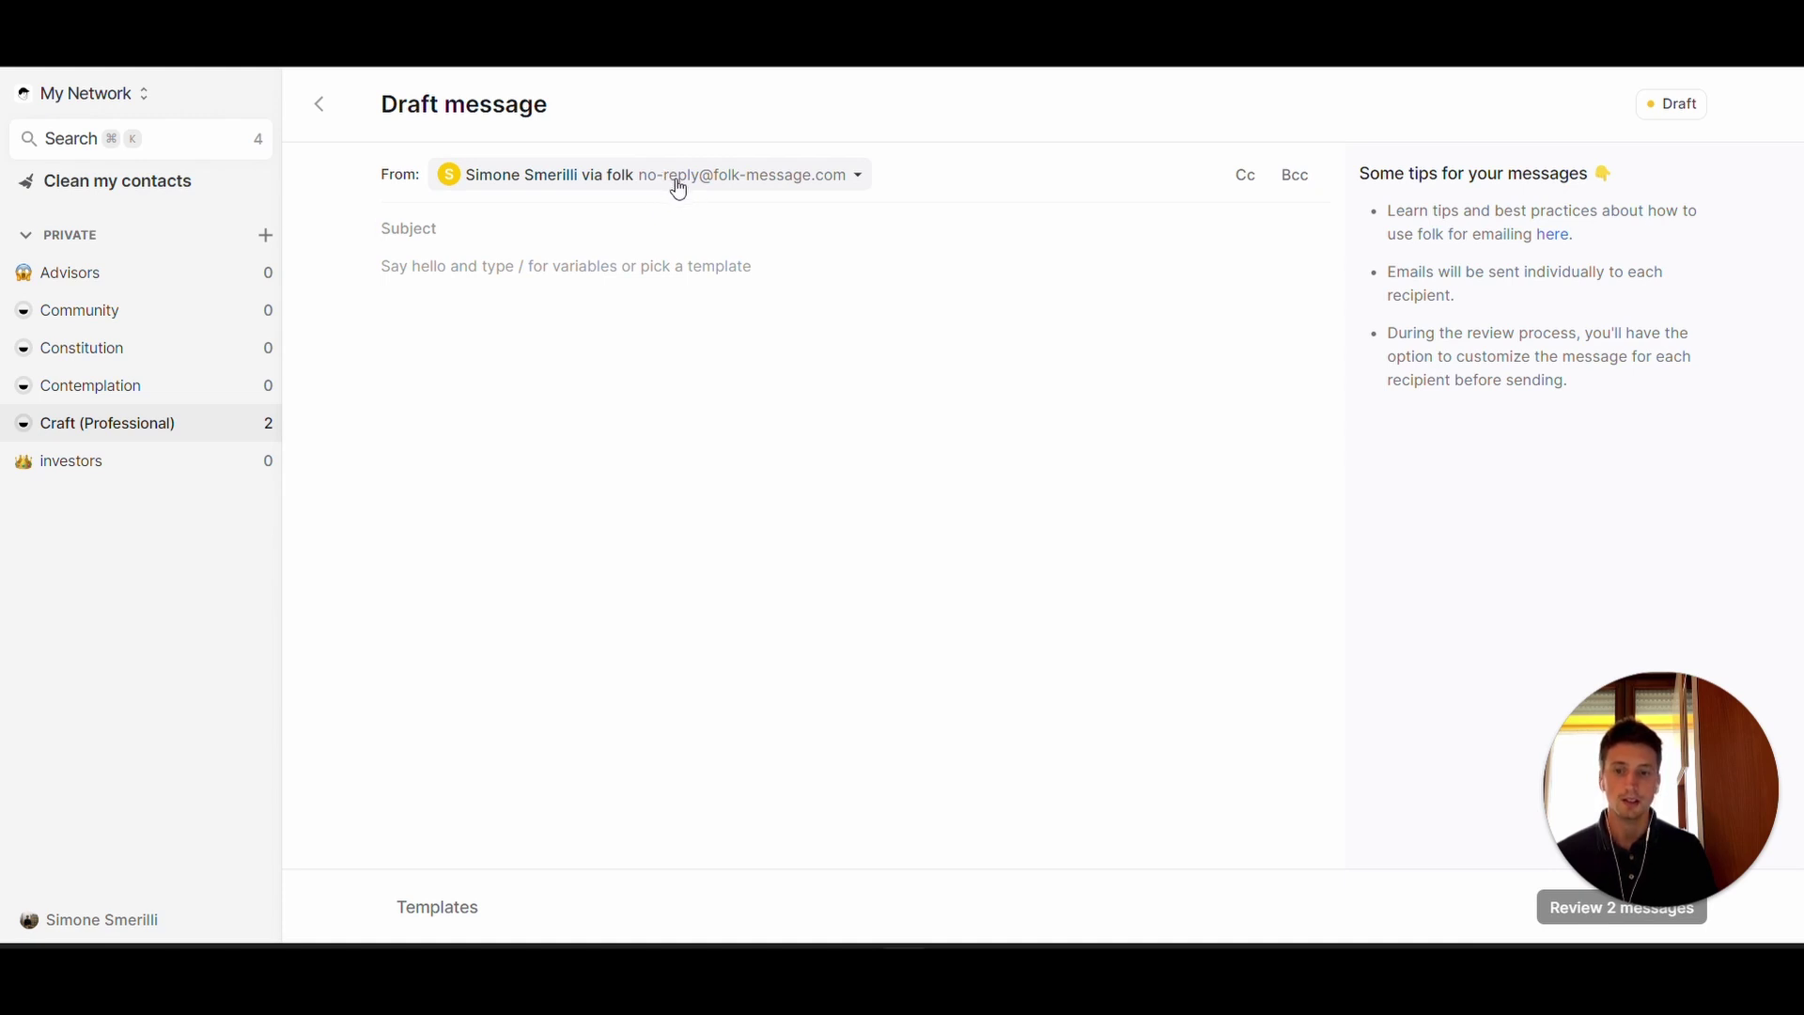
left_click(857, 175)
left_click(562, 291)
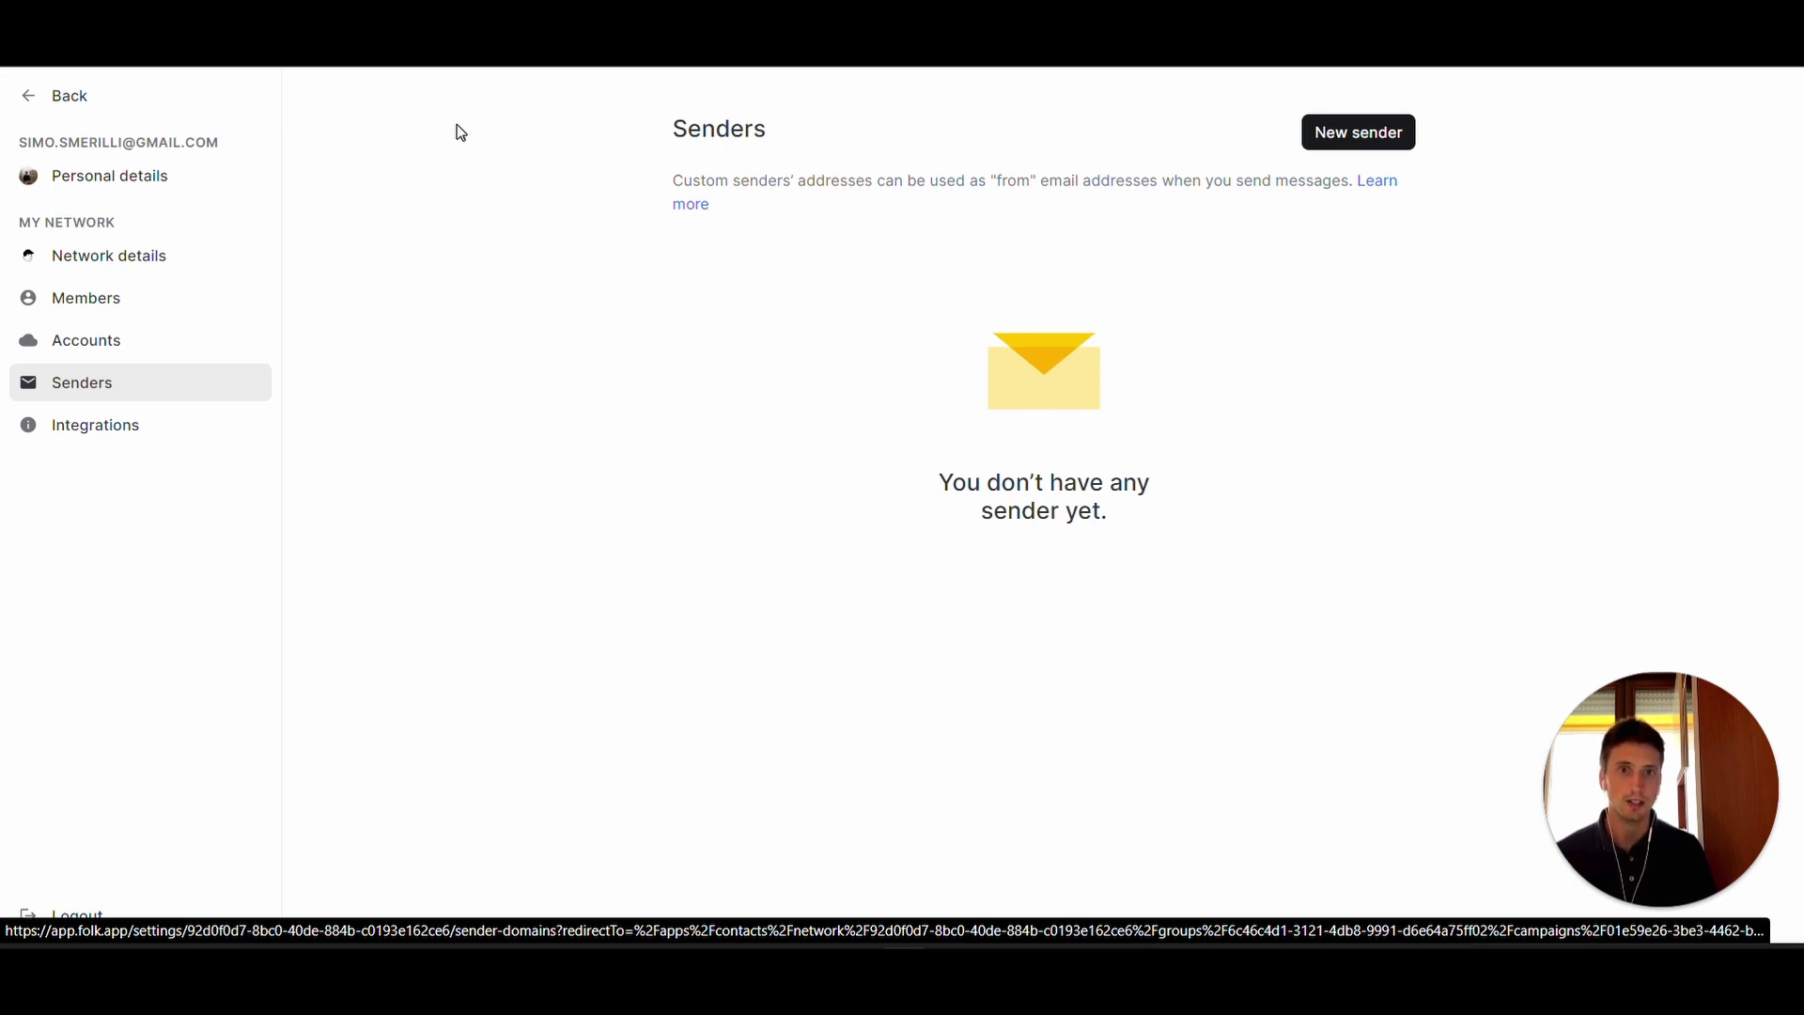
left_click(51, 95)
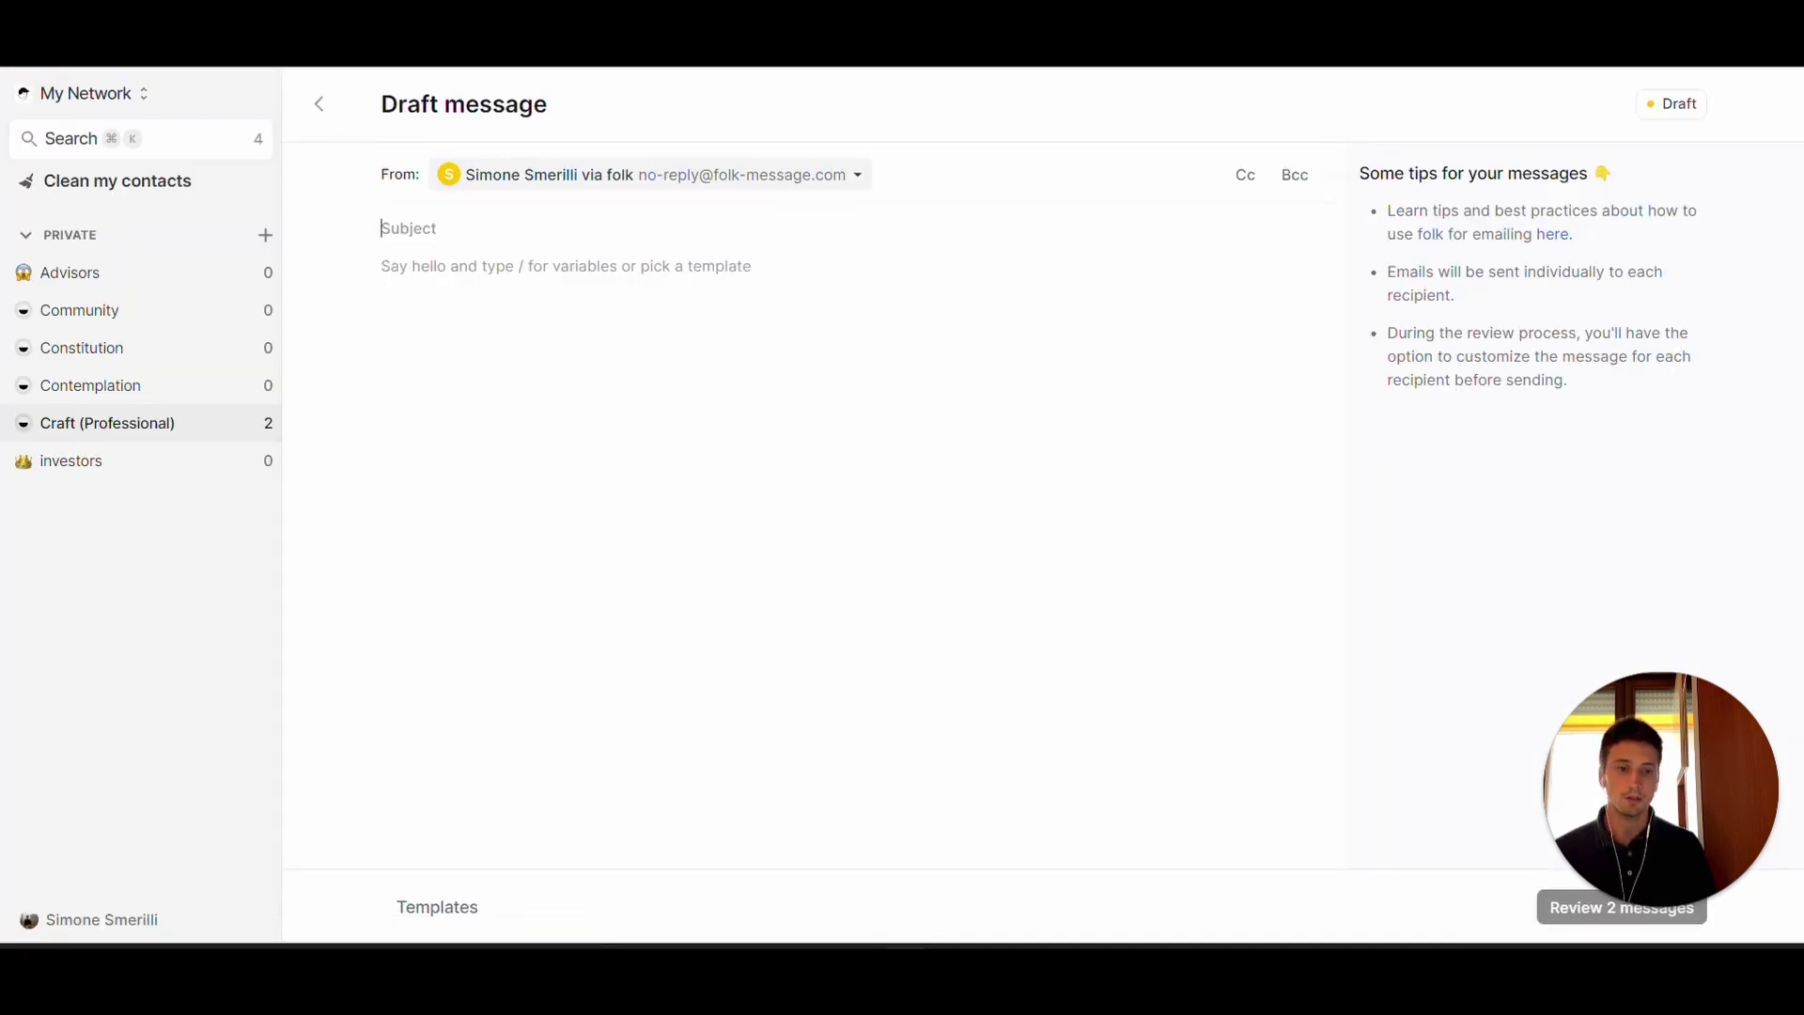
- Enter the subject 'test subject' and begin the body with 'hello' plus the {Name} variable
type("test subject")
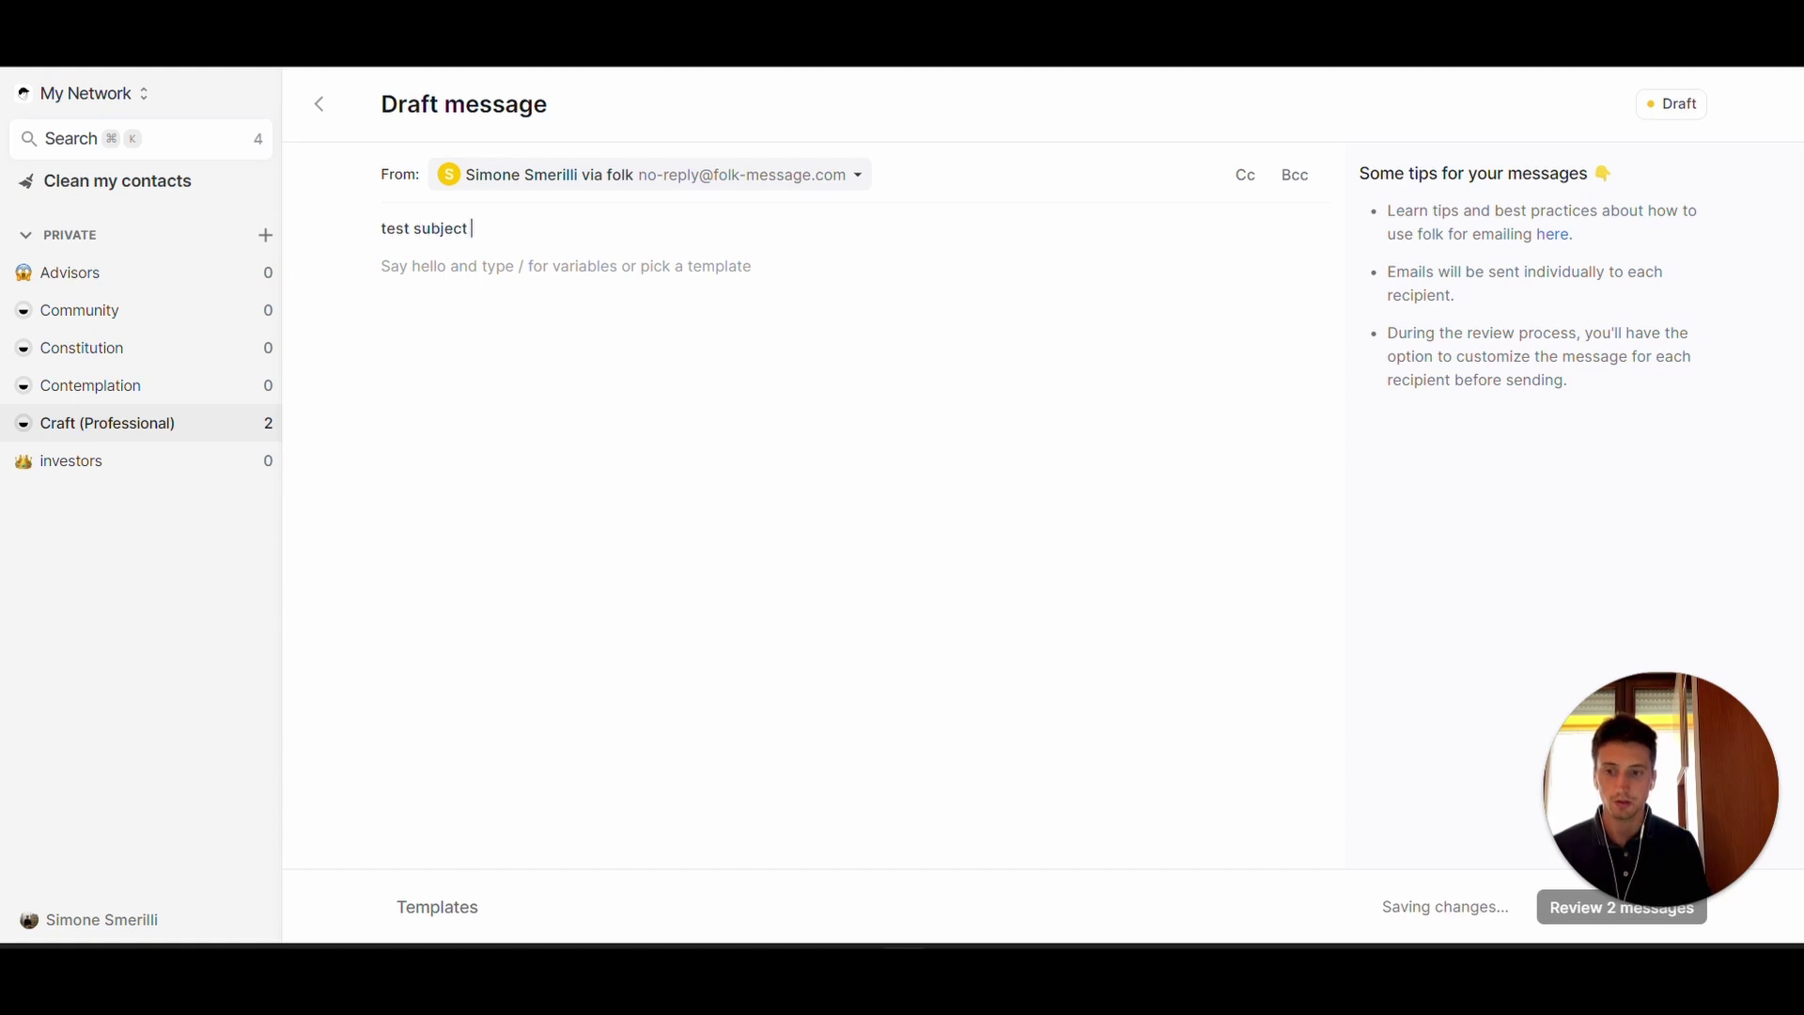
left_click(663, 263)
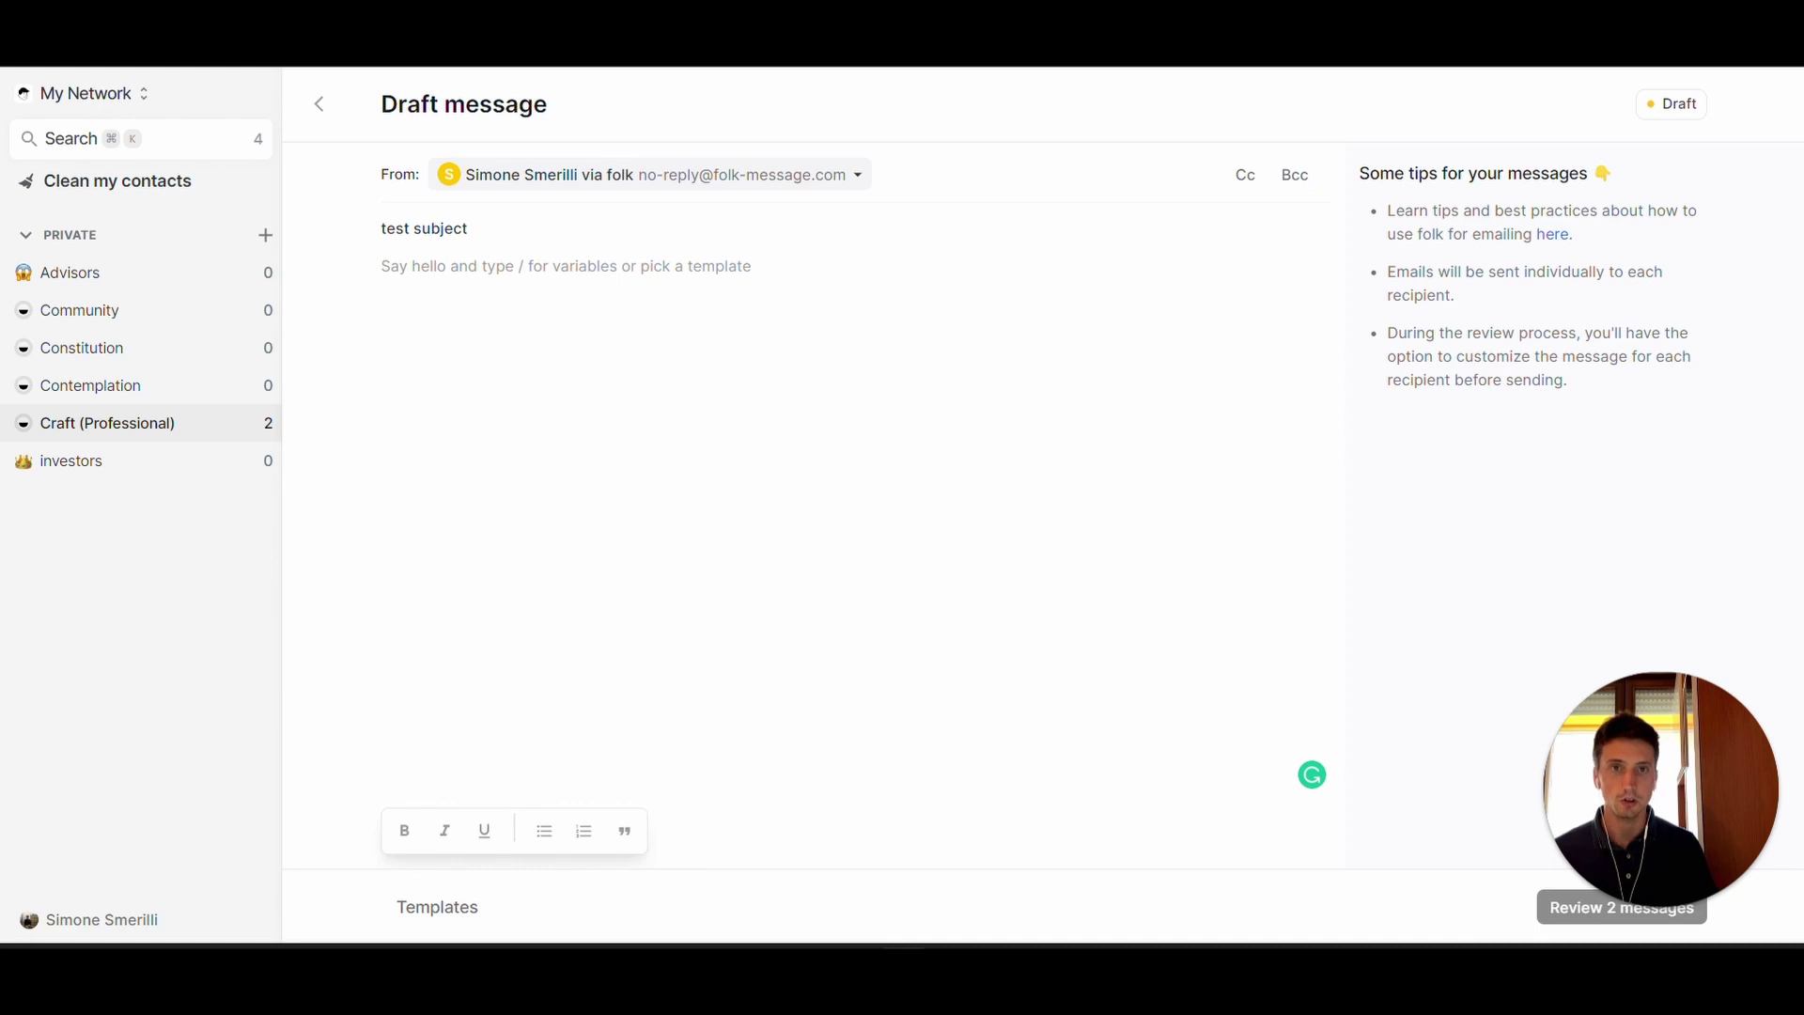
type("hello")
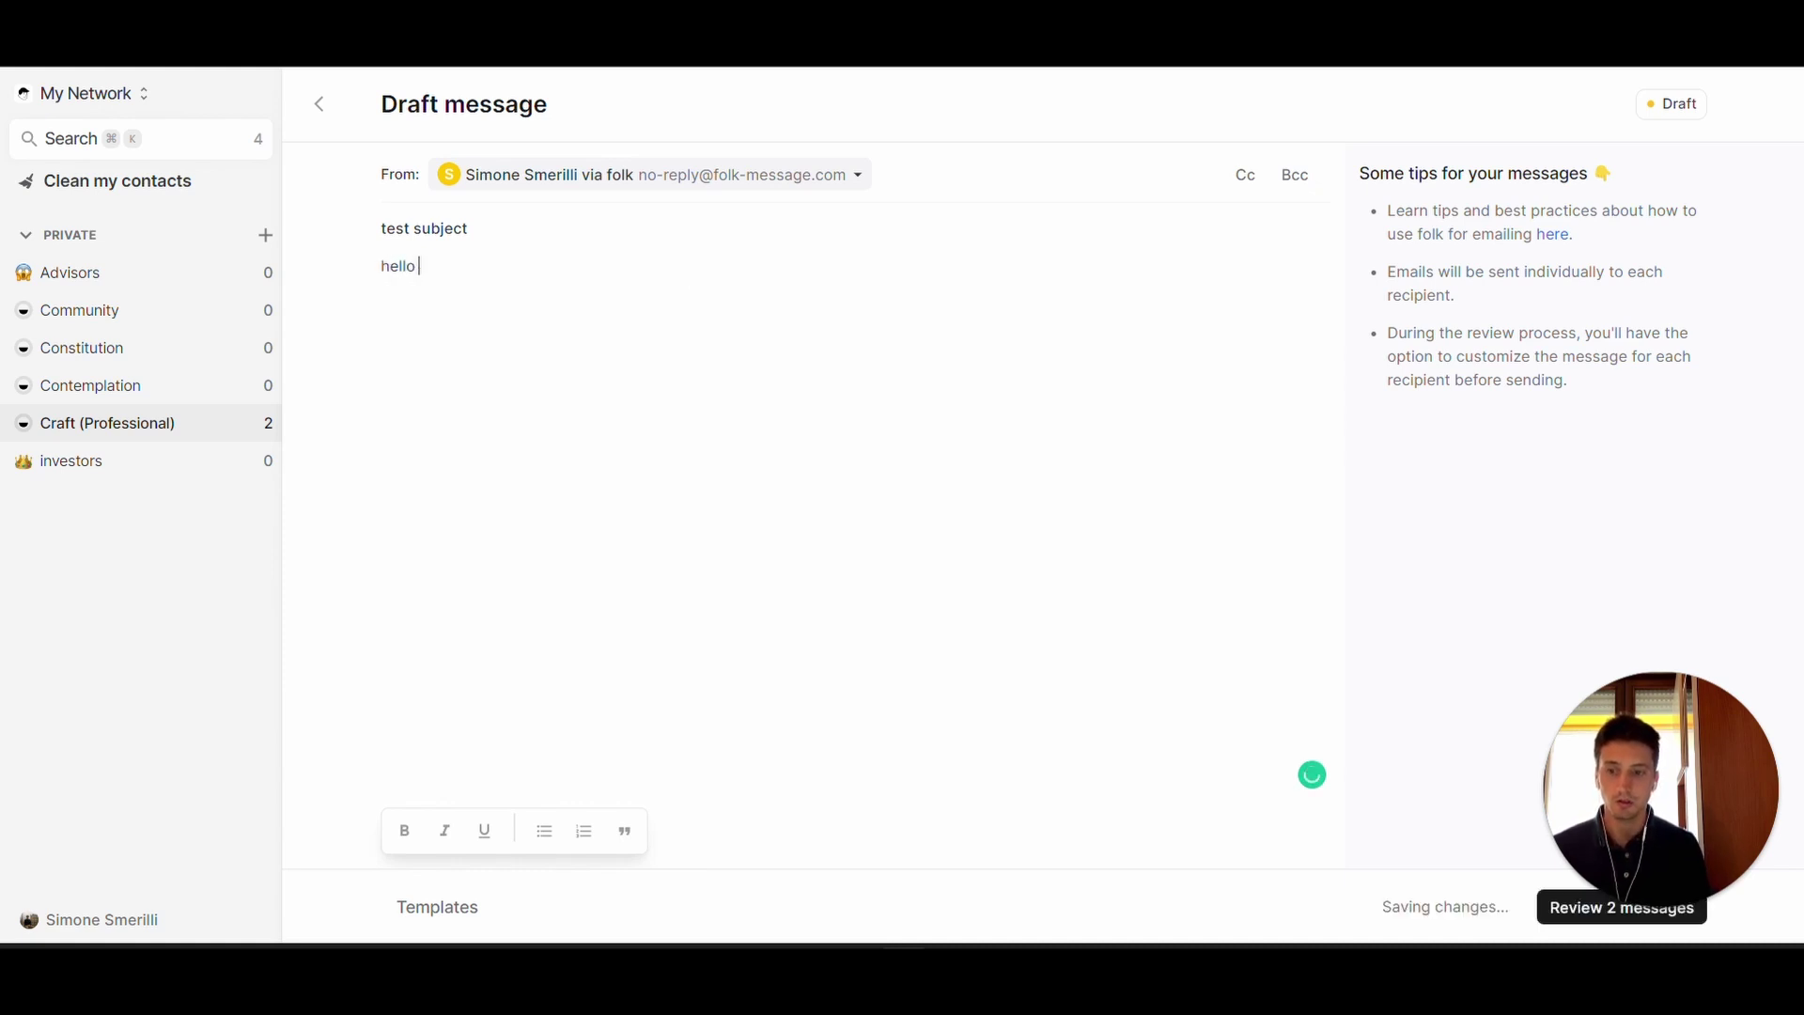
type(" /")
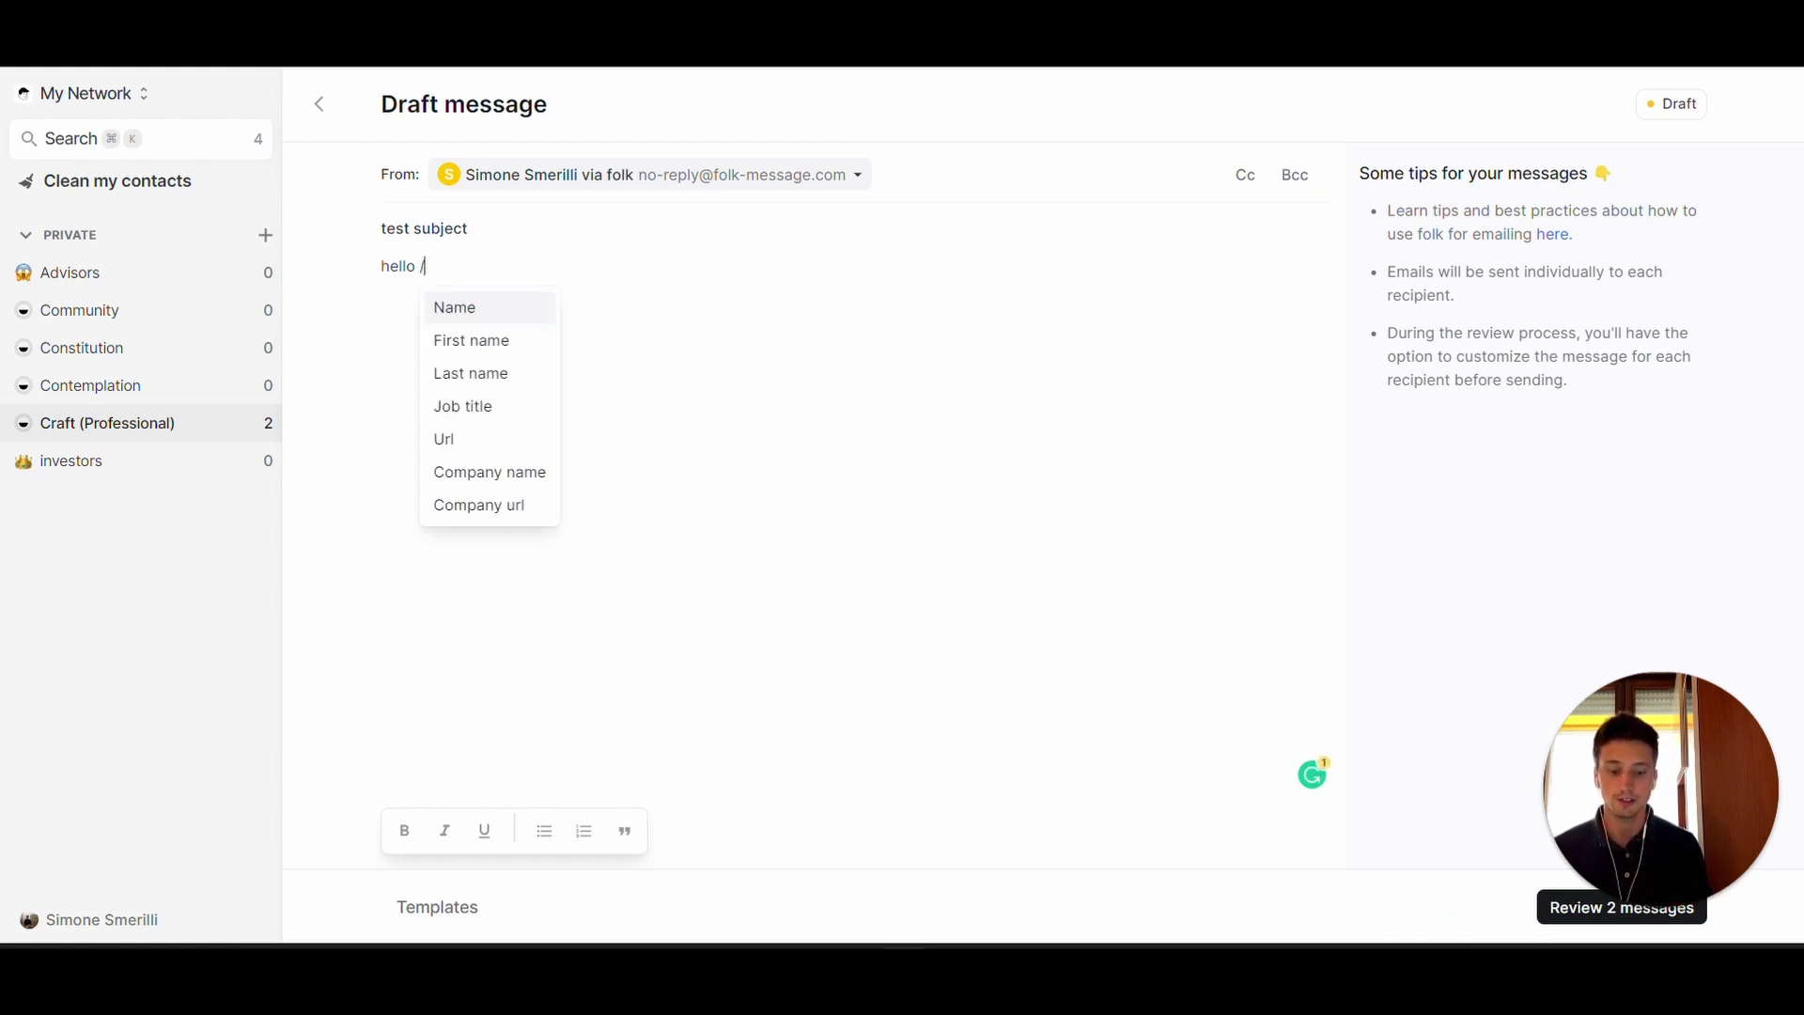
type("fi")
key("BackSpace")
key("BackSpace")
key("Return")
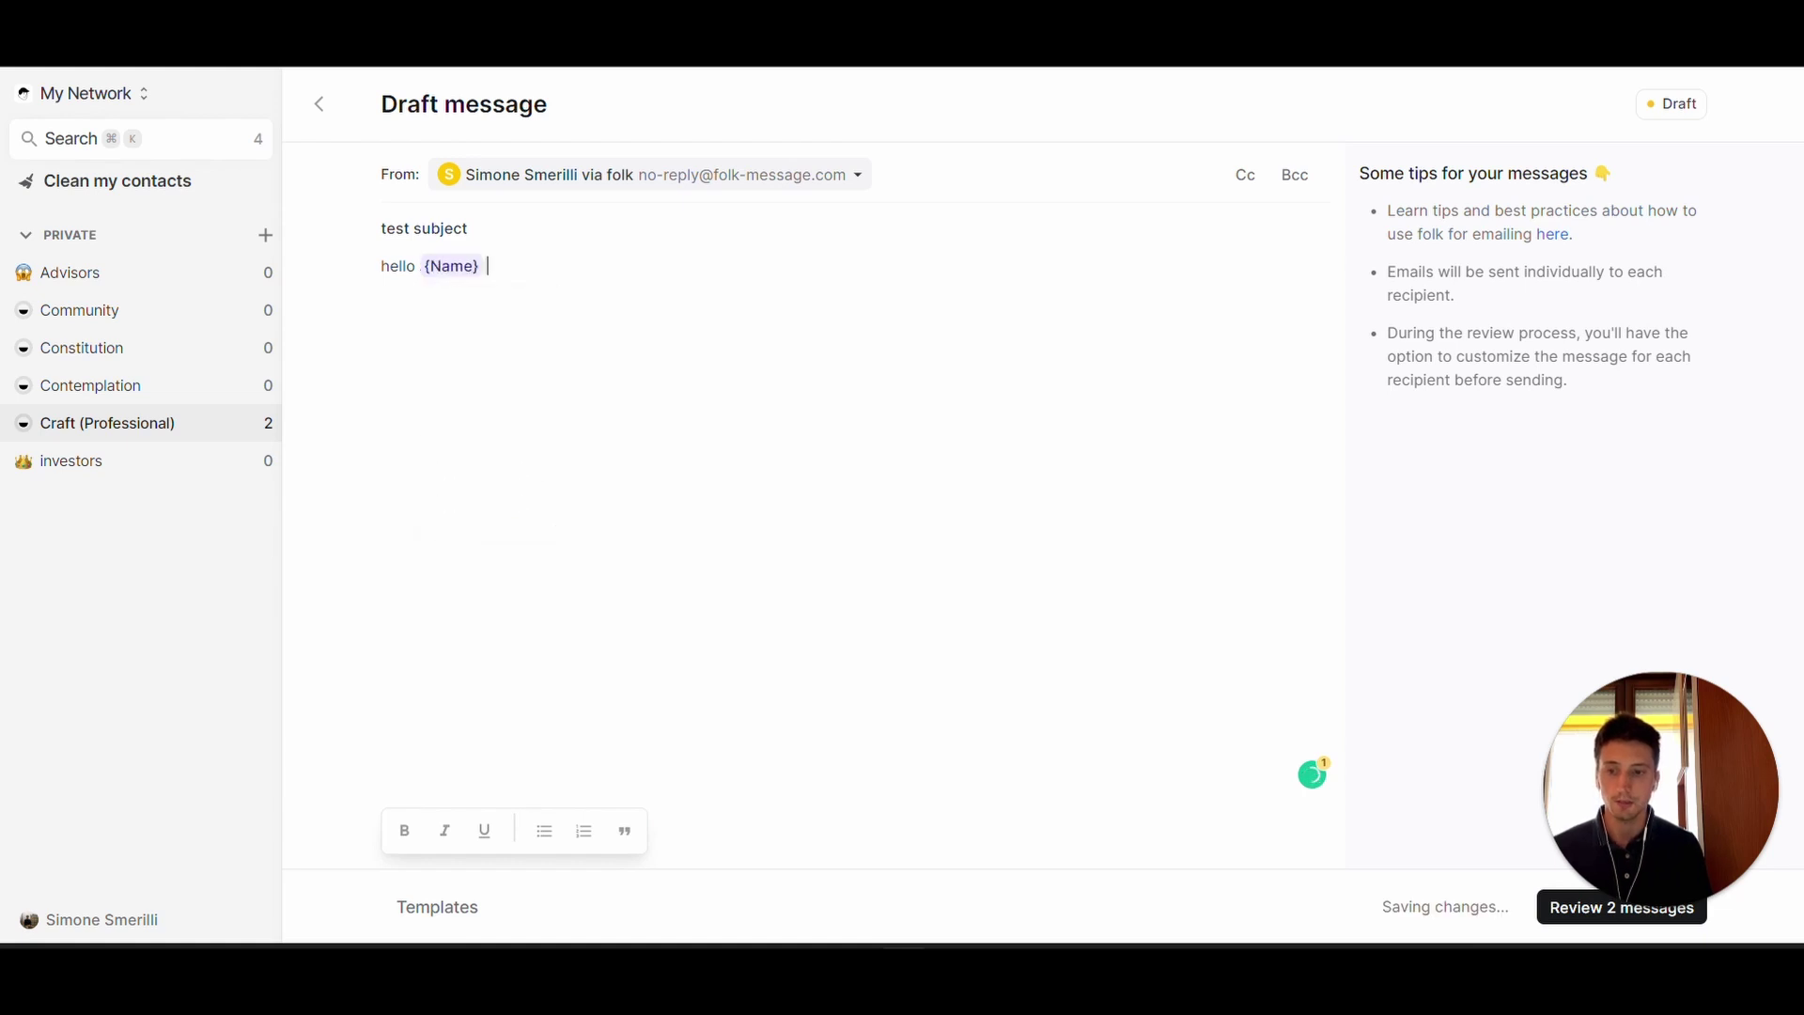
- Finish the body with 'how are you doing?' and an 'All the best,' sign-off with the sender's name, then review
type(",")
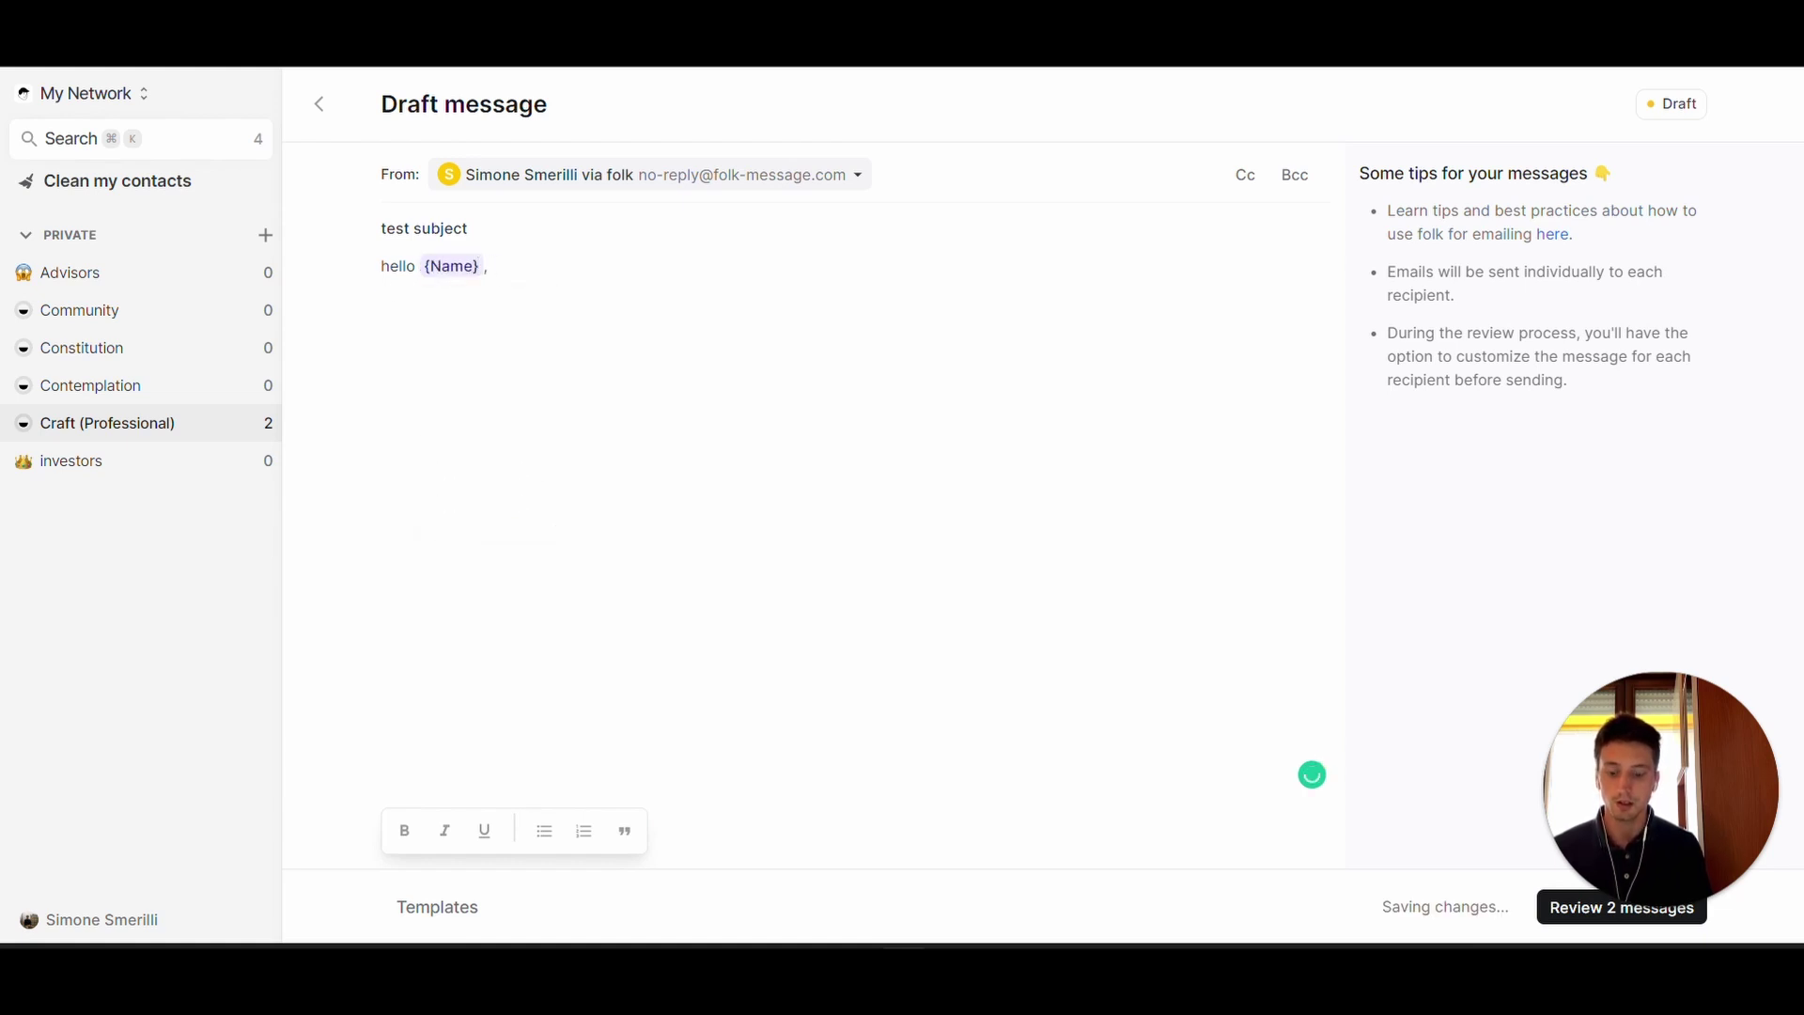
key("Return")
type("how are yo")
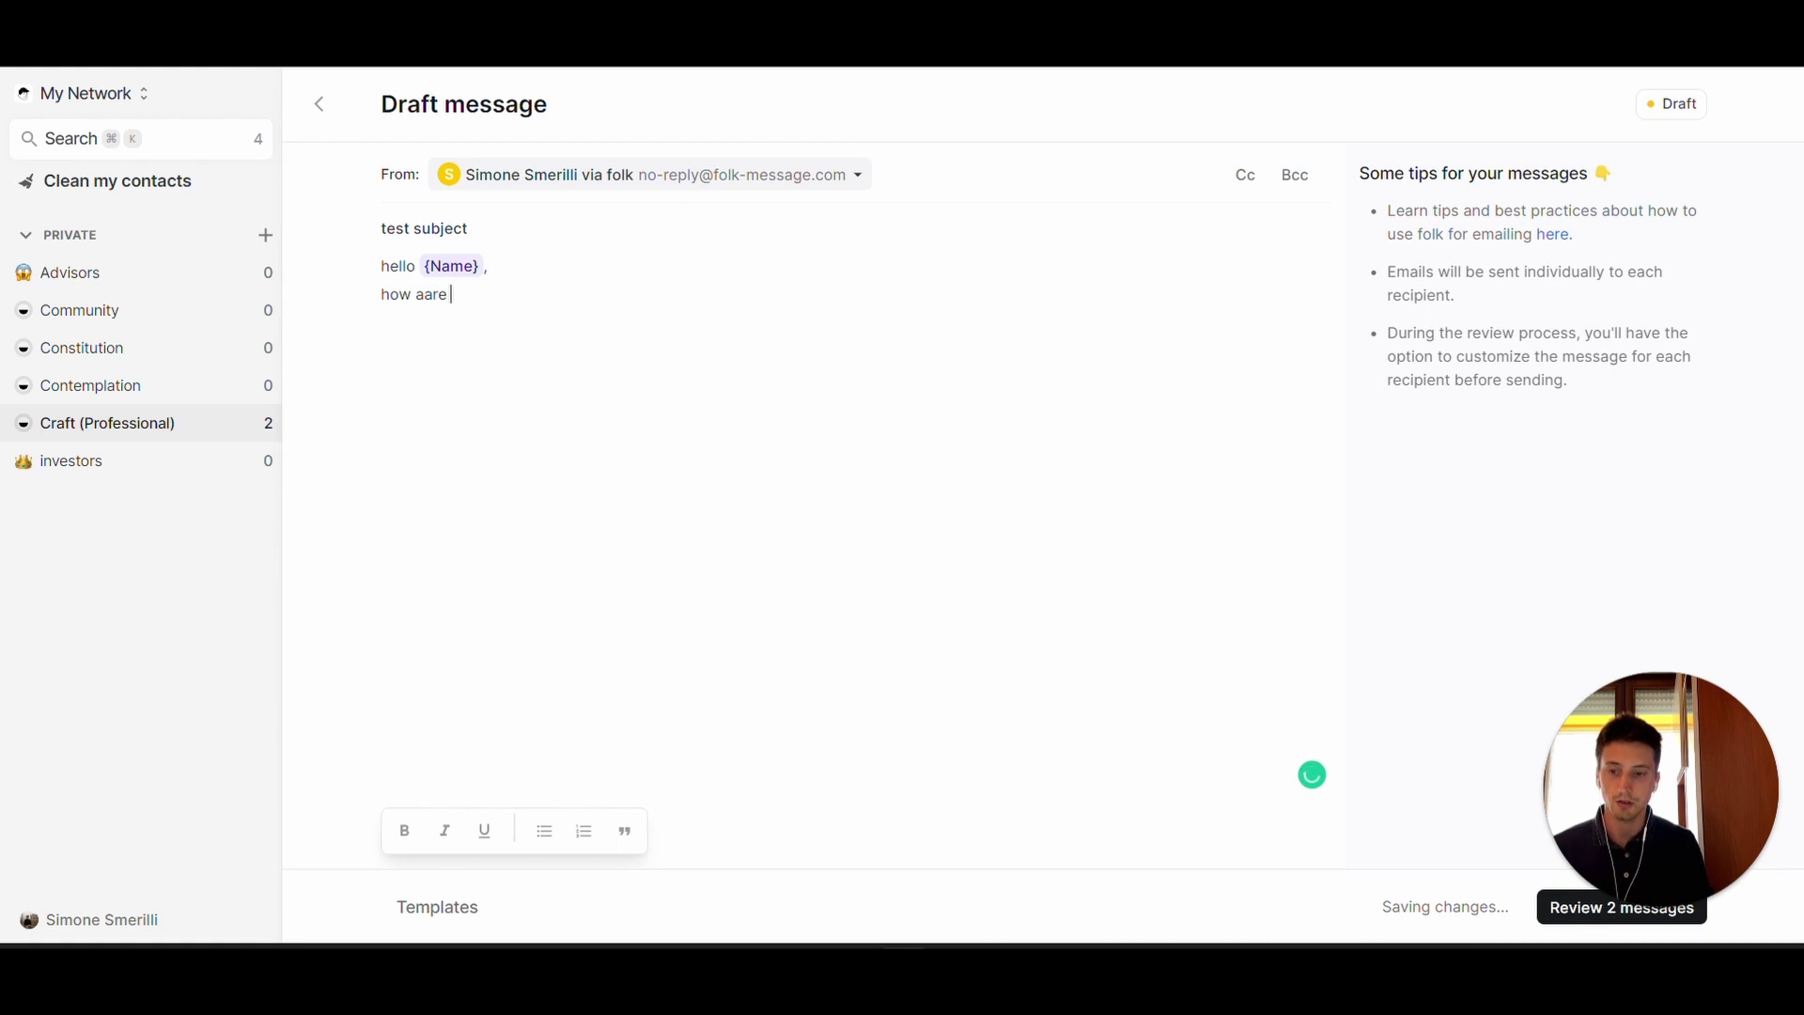
type("u doing?")
key("Return")
key("Return")
type("All the best,")
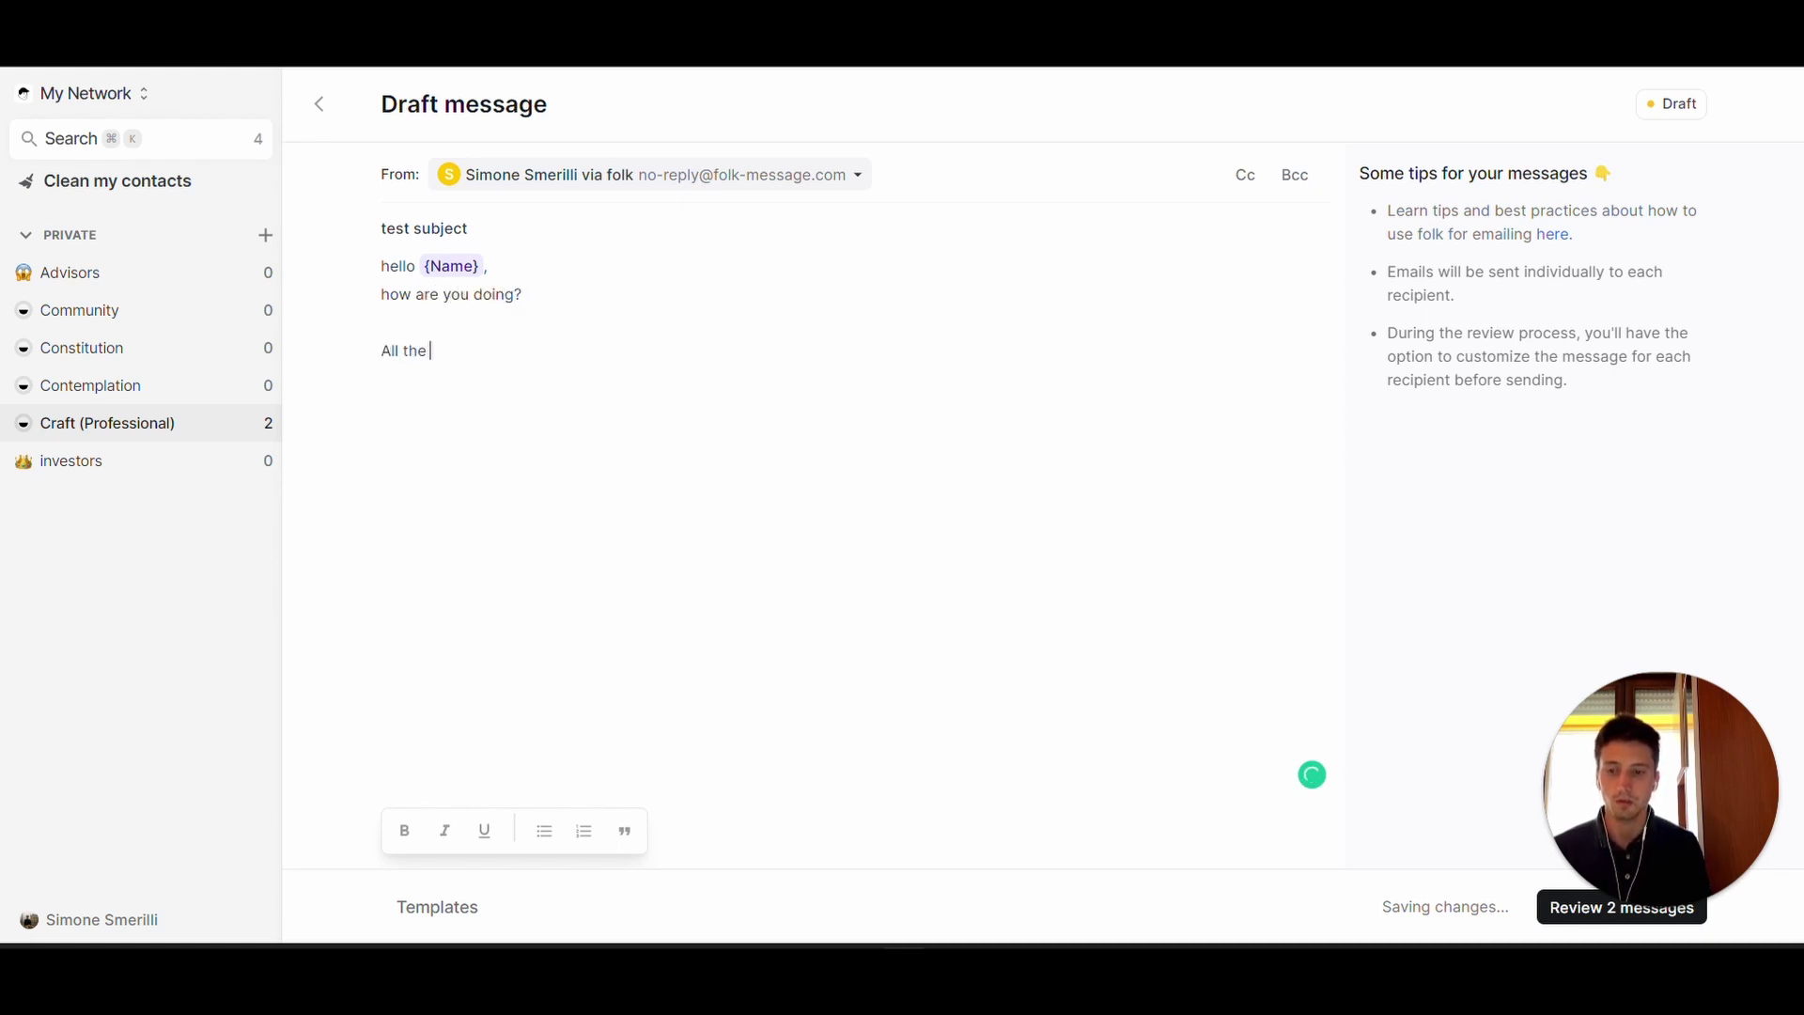
key("Return")
type("Simone")
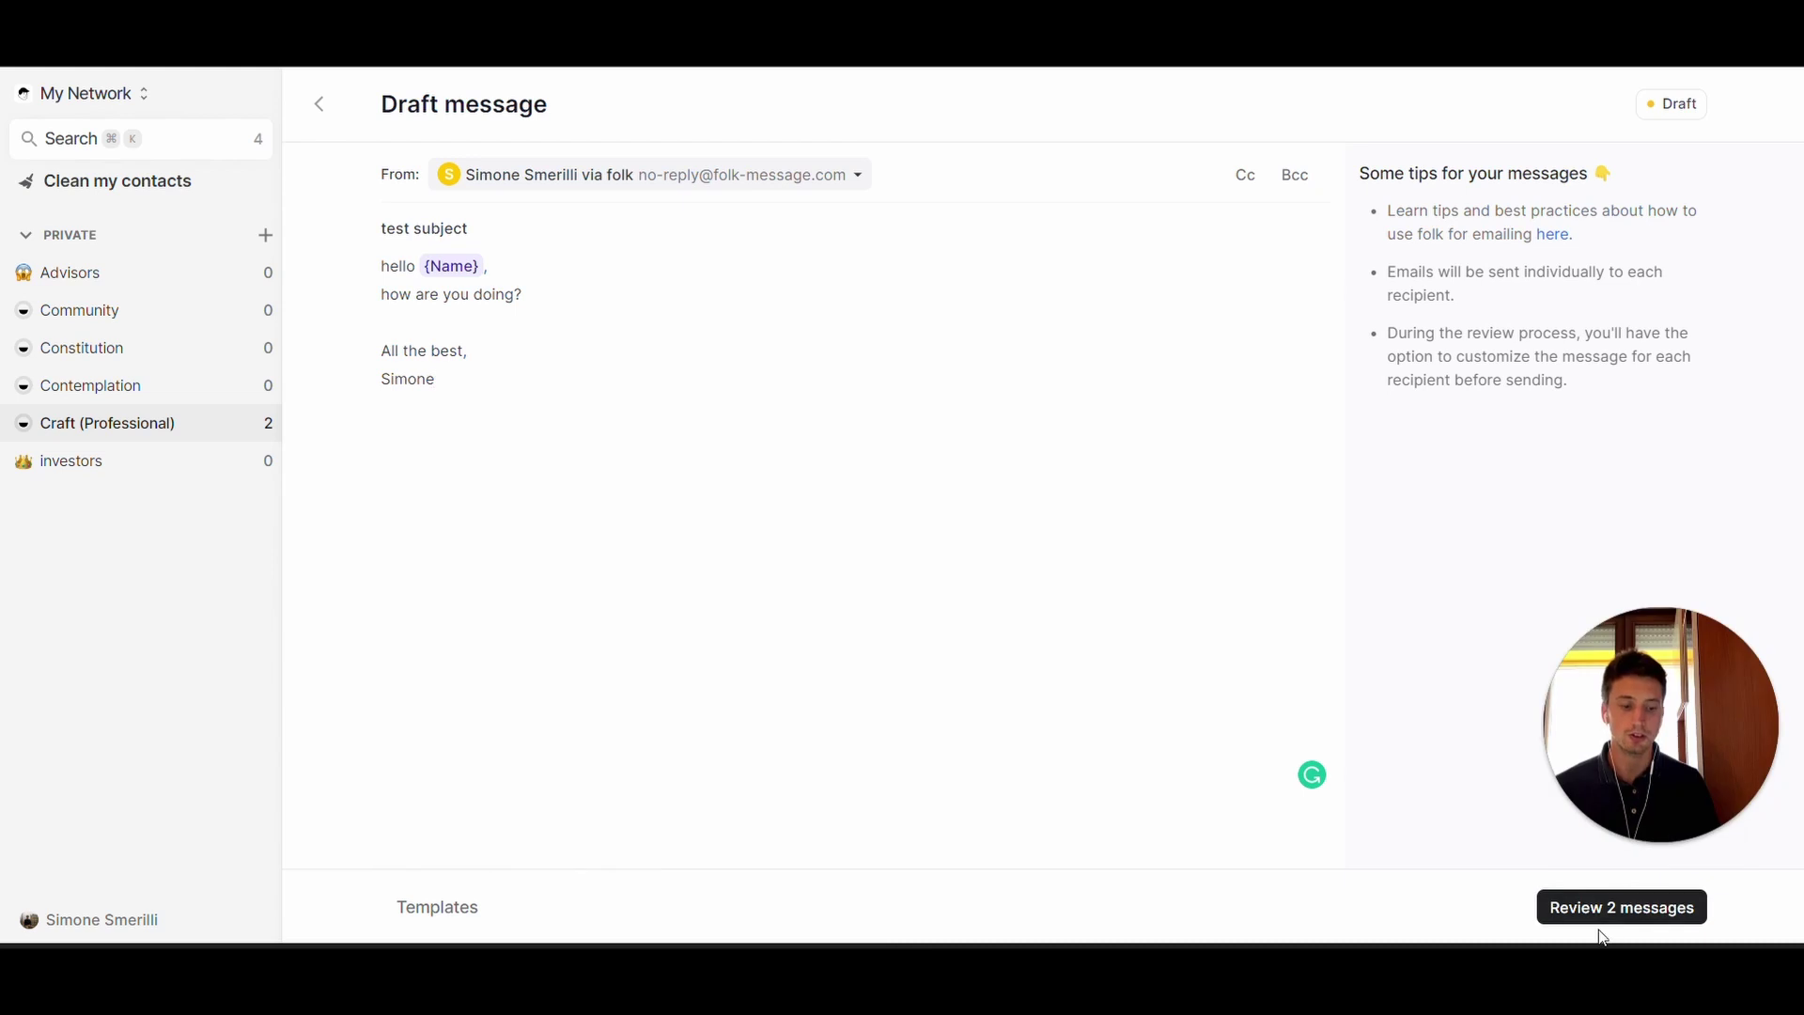
left_click(1587, 908)
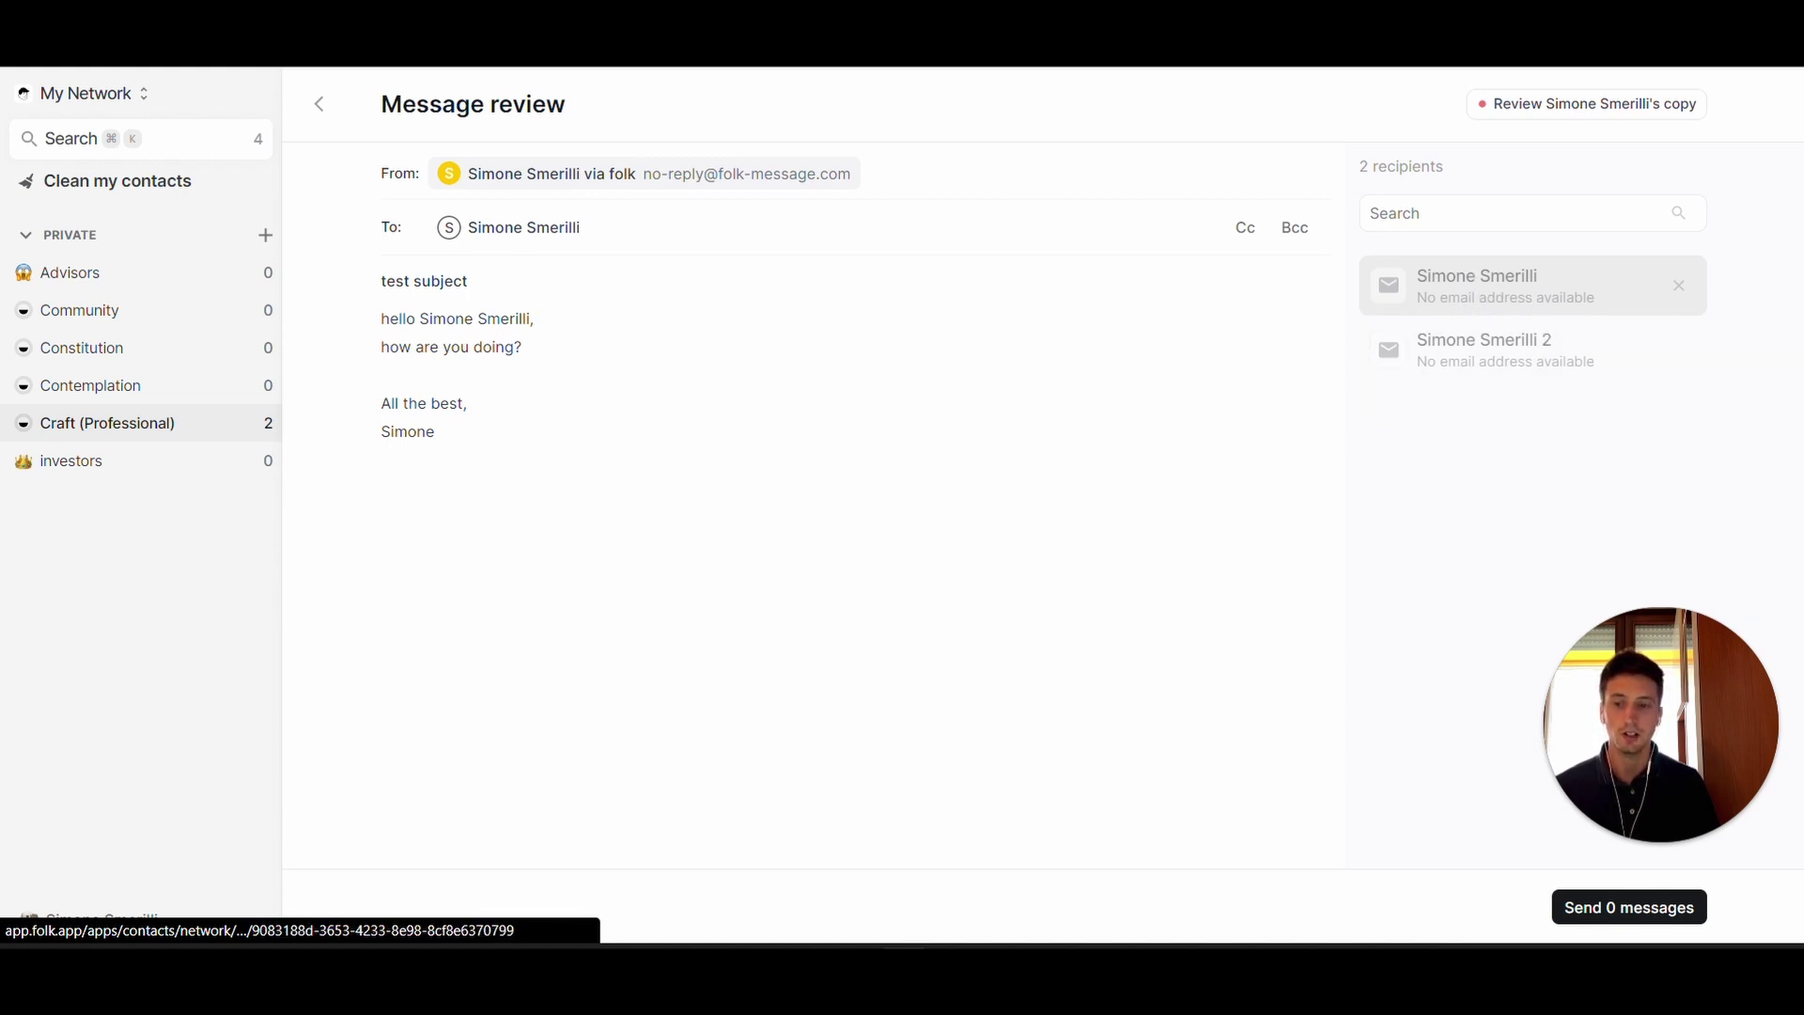
- Preview the second recipient's personalised copy of the 'test subject' message
left_click(1514, 342)
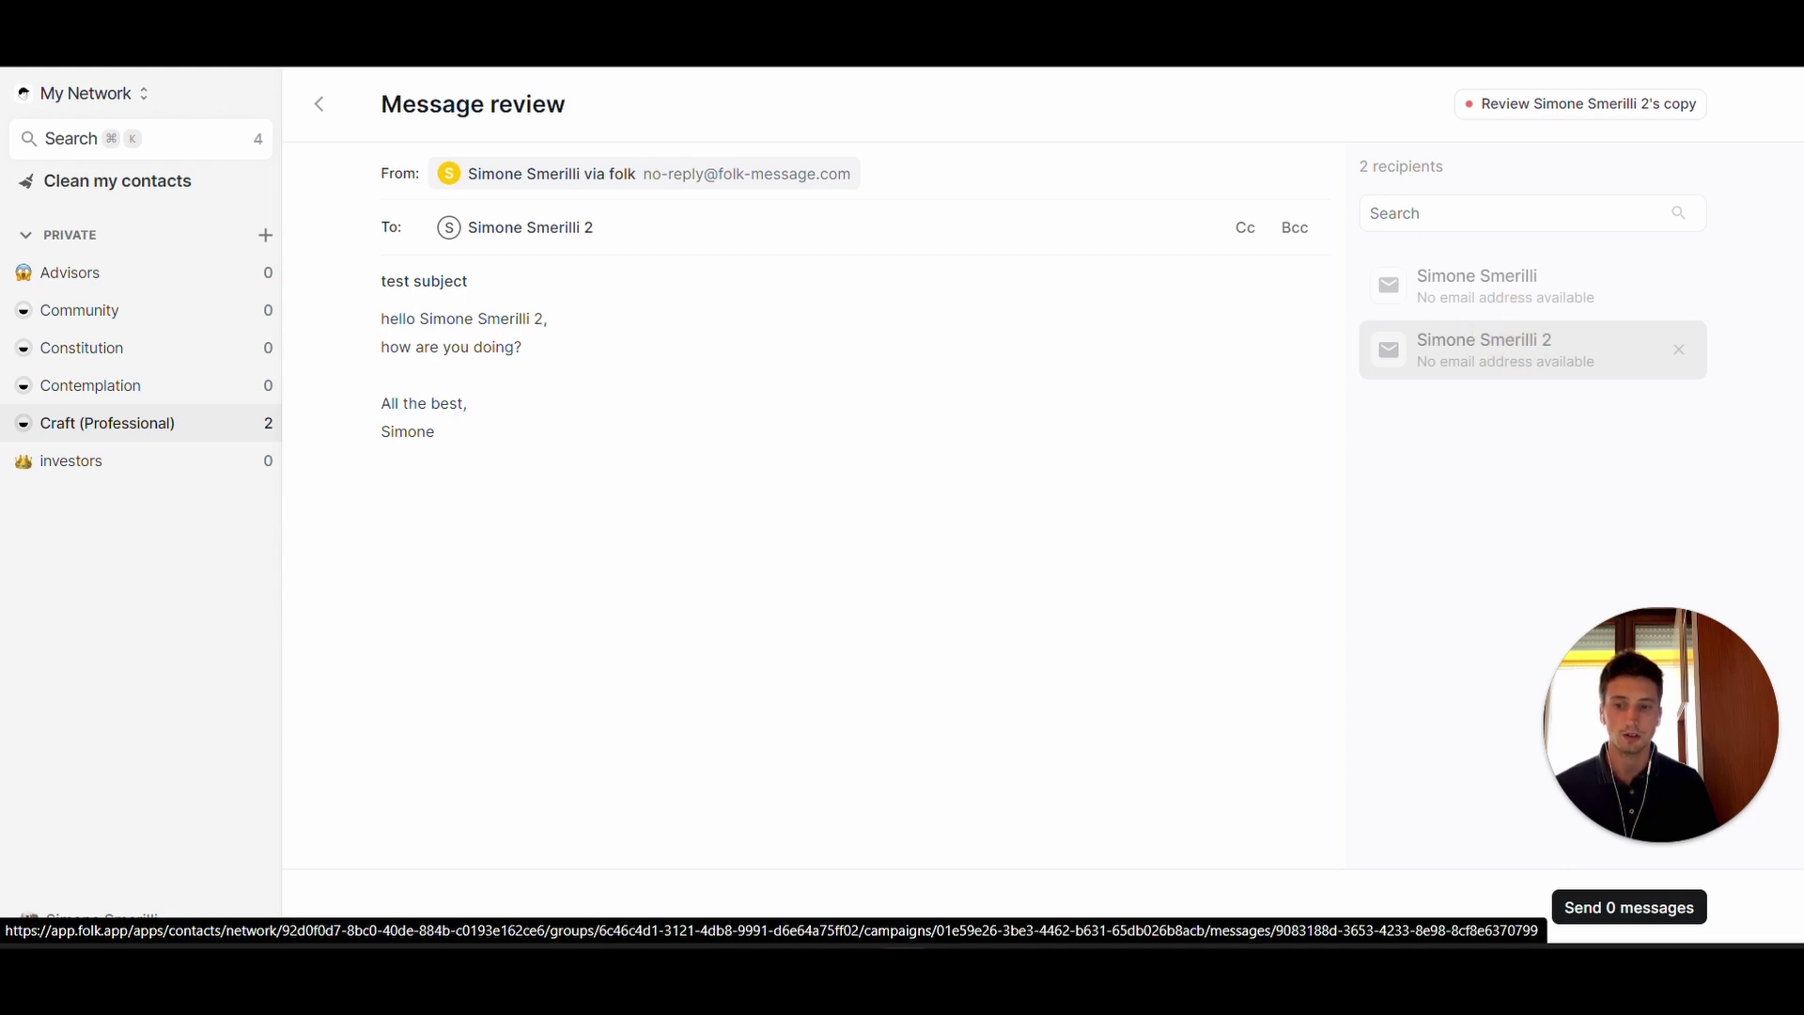